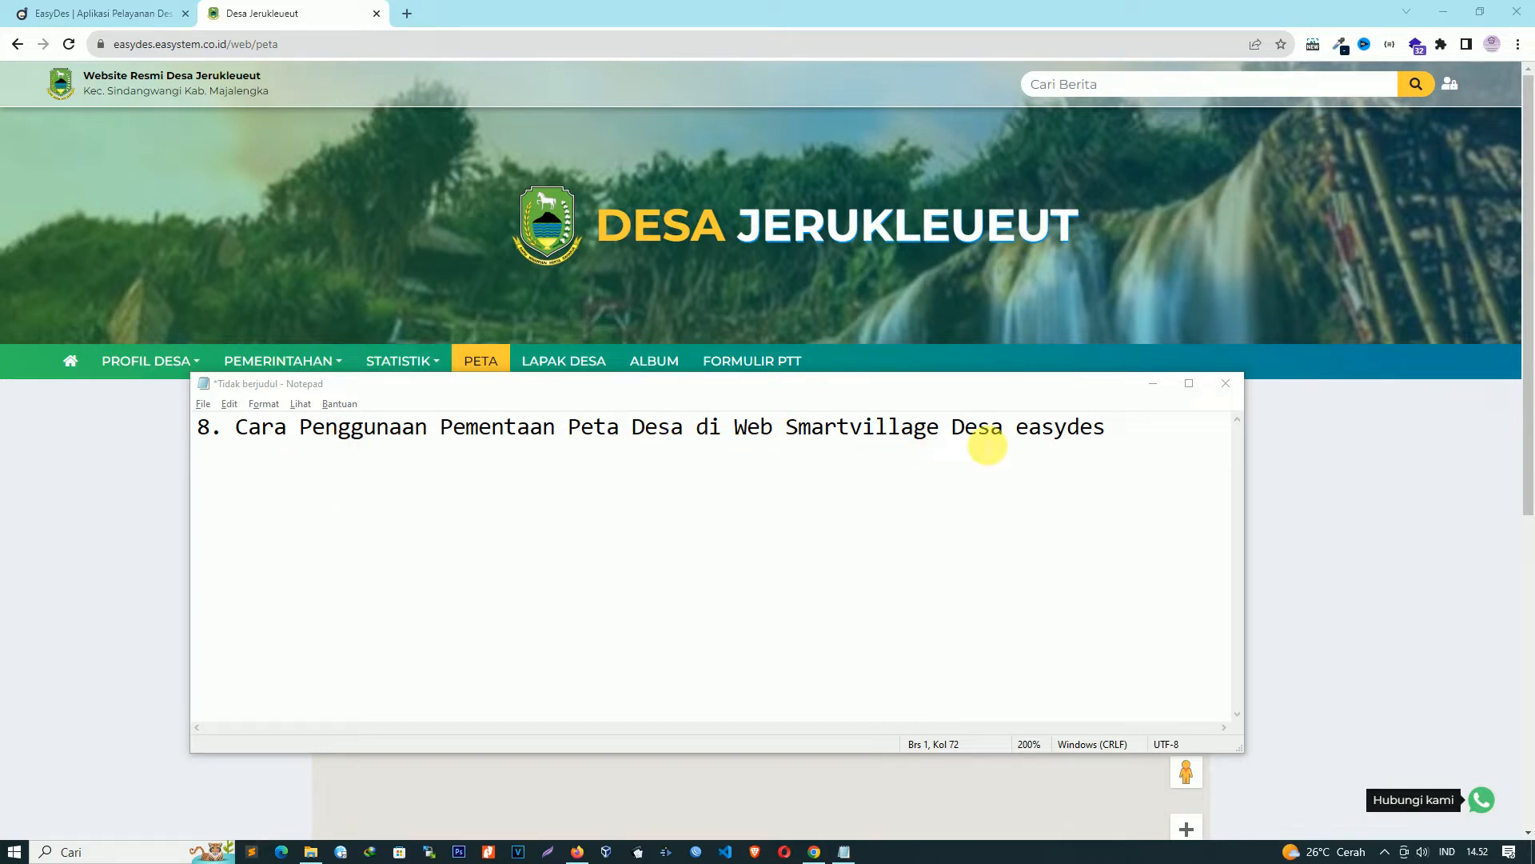
- Remove the word "Desa" before "easydes" from the heading in the Notepad note
{"action": "double_click", "coordinate": [993, 439]}
{"action": "key", "text": "BackSpace"}
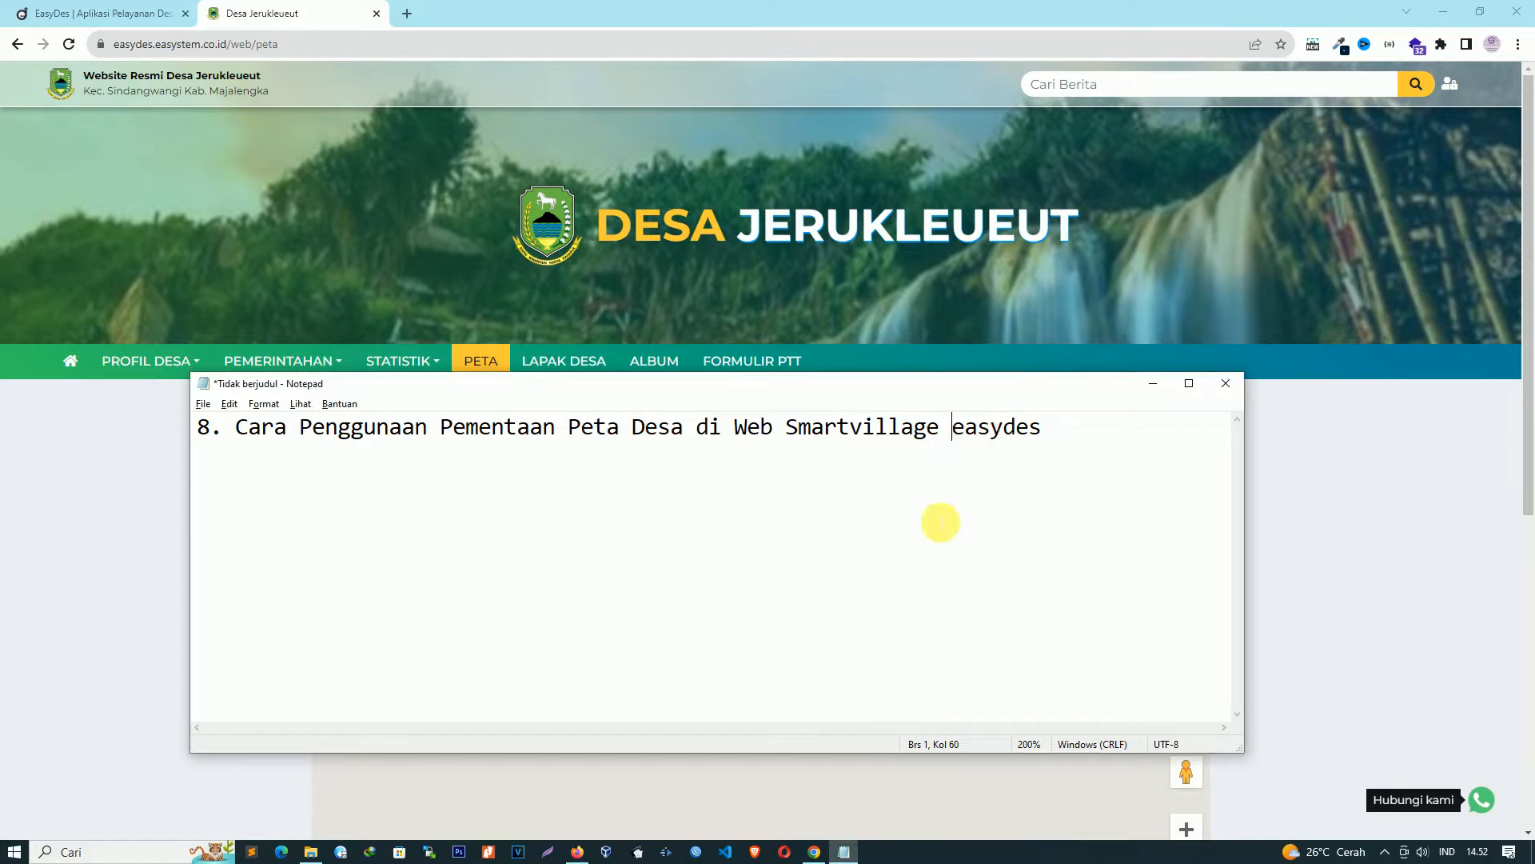
{"action": "left_click", "coordinate": [658, 525]}
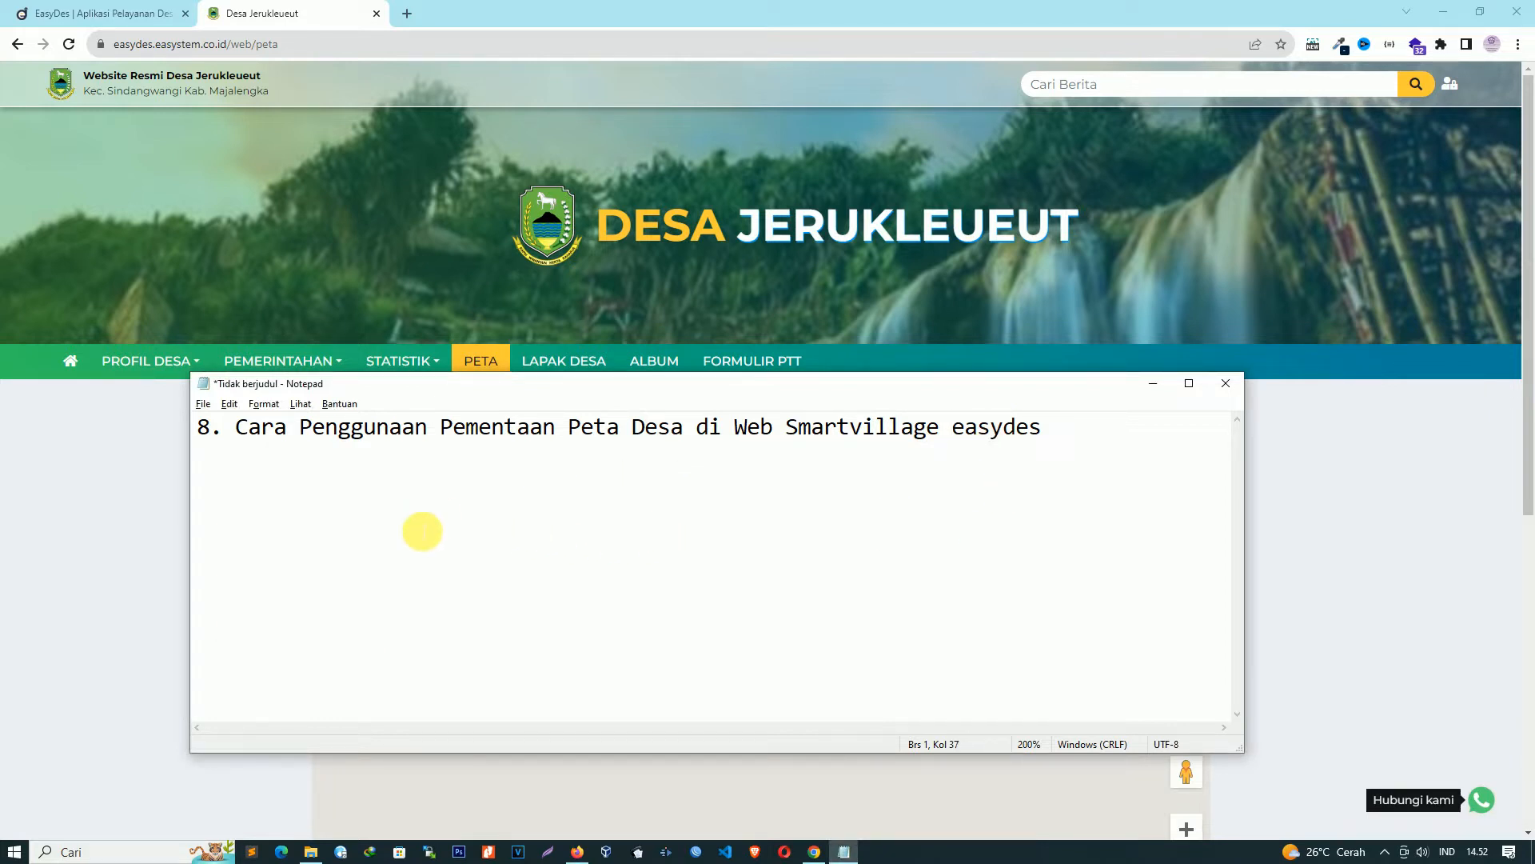
- Switch to the village website in the browser, go to its home page and view the map on the Peta page
{"action": "left_click", "coordinate": [106, 452]}
{"action": "left_click", "coordinate": [110, 451]}
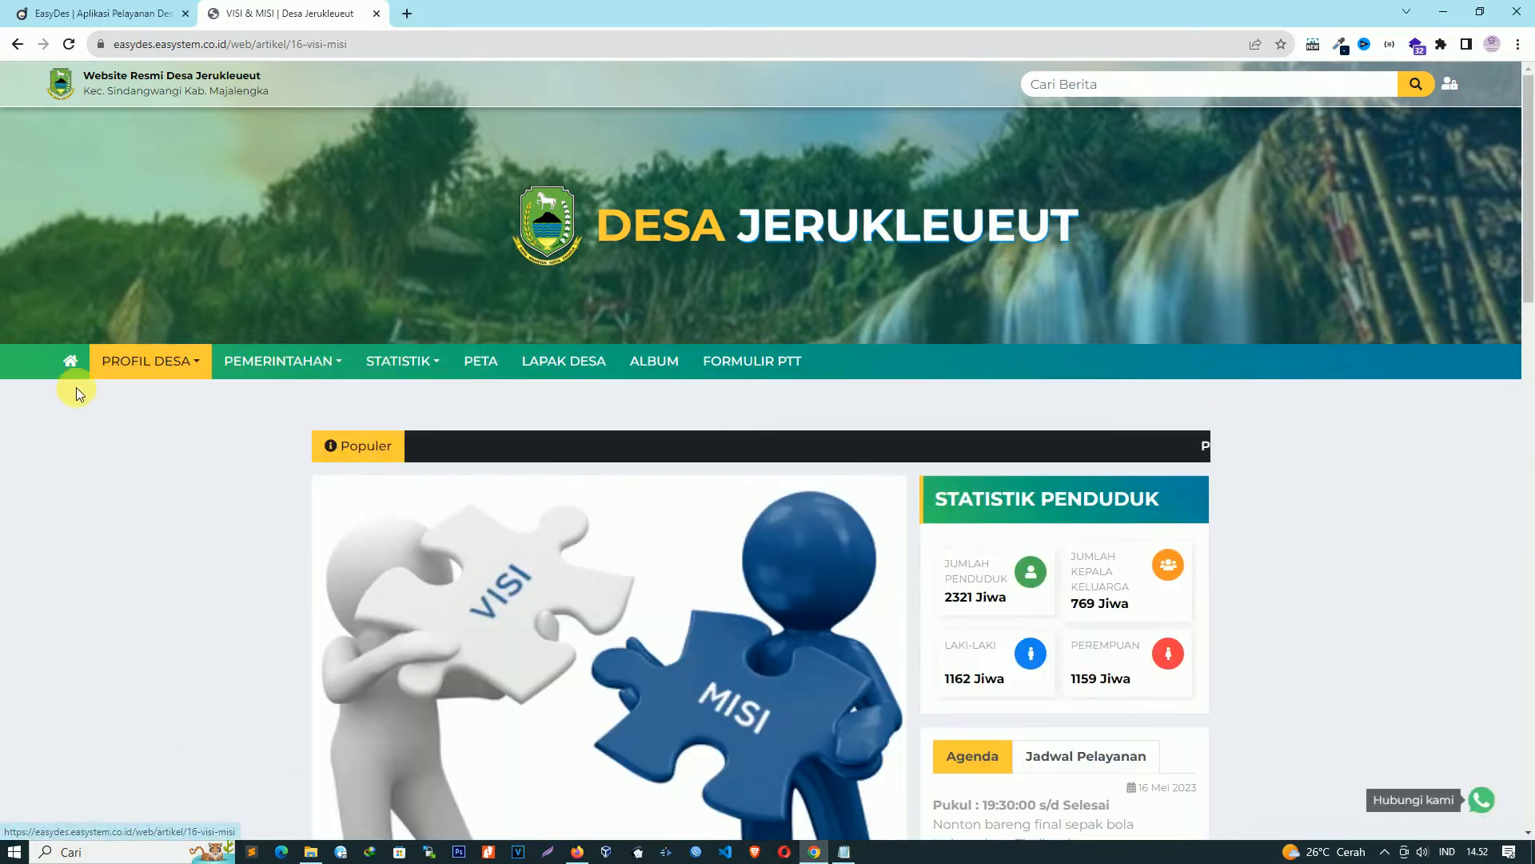
{"action": "left_click", "coordinate": [70, 361]}
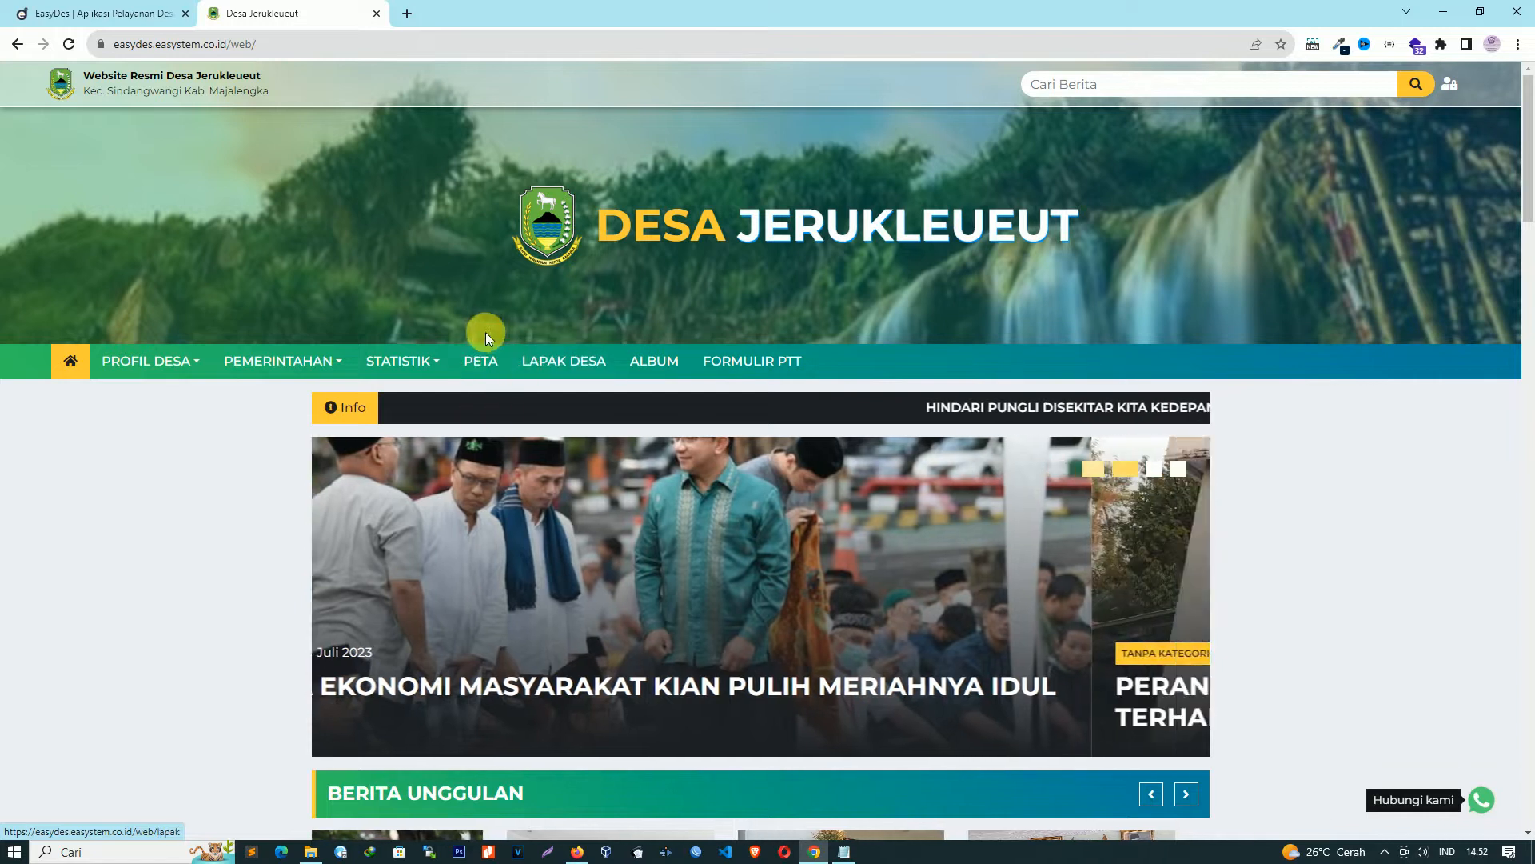
{"action": "left_click", "coordinate": [483, 359]}
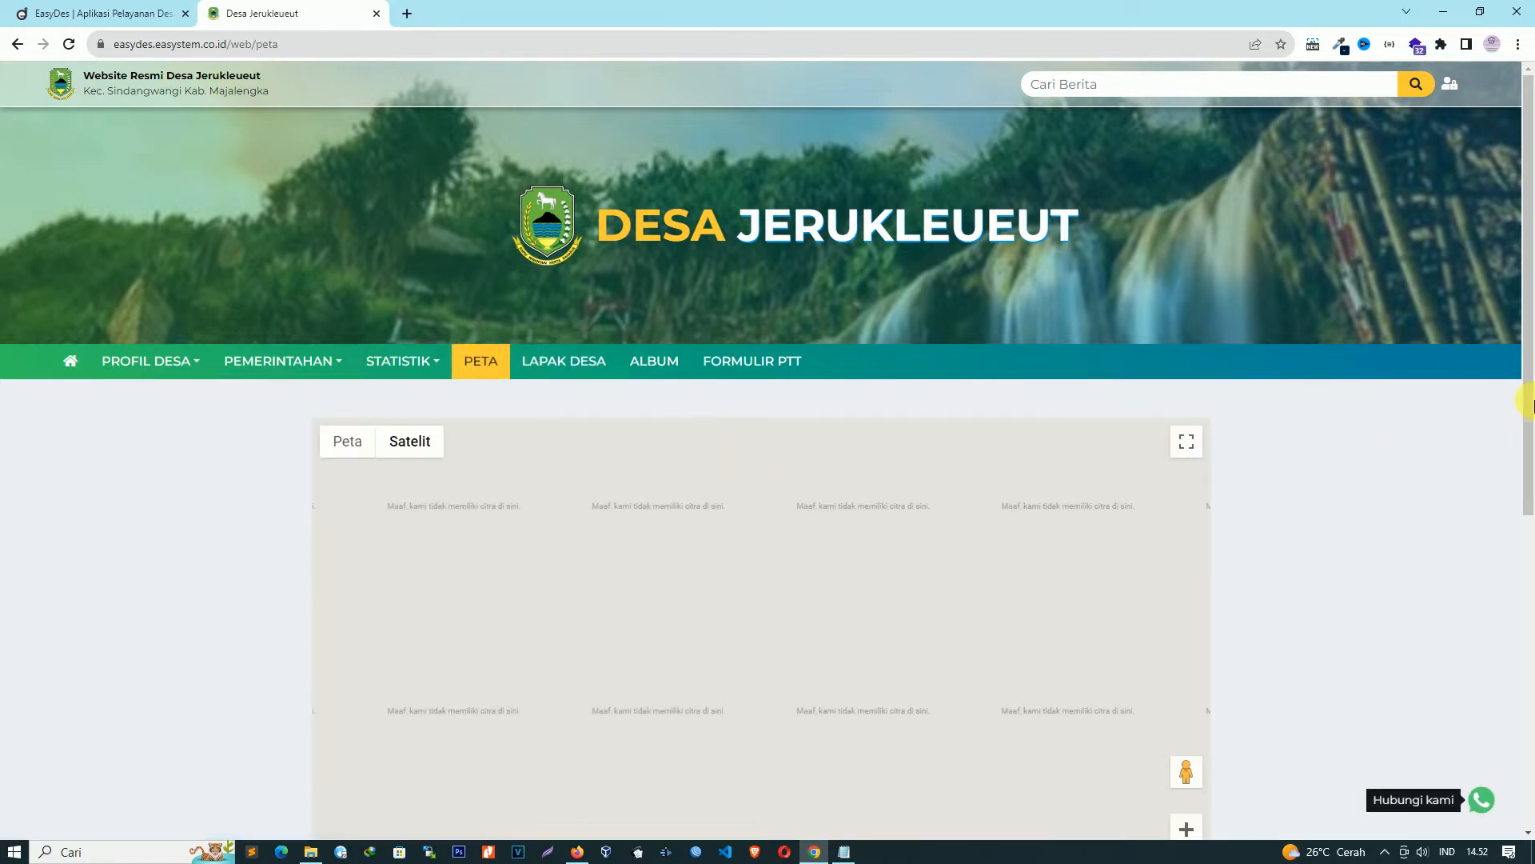
{"action": "left_click_drag", "start_coordinate": [1529, 397], "coordinate": [1528, 501]}
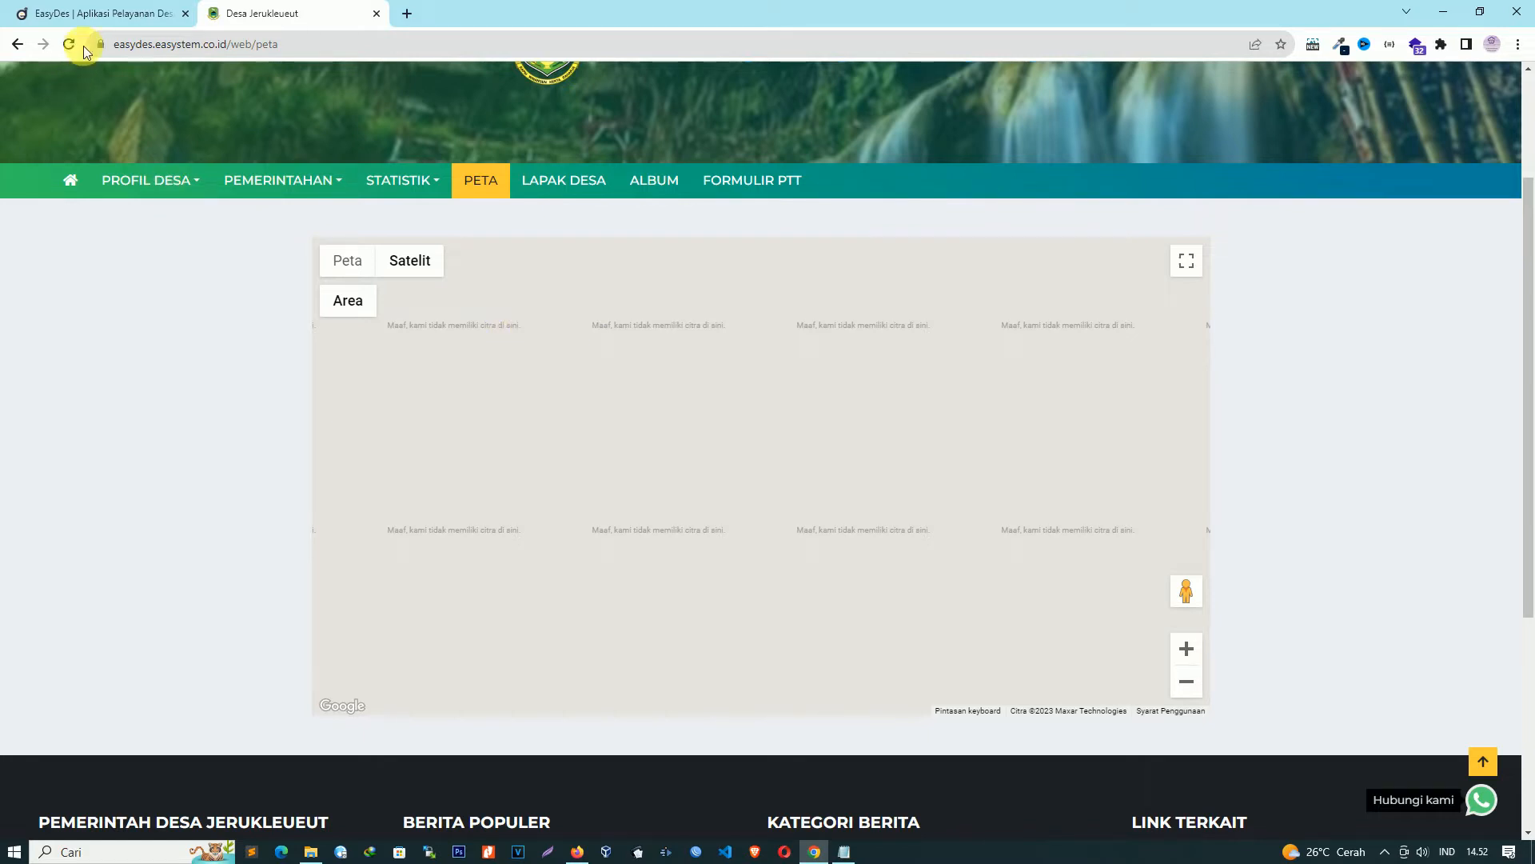
- Switch to the EasyDes admin site and open the Area Publik page of Pemetaan in the Pengaturan Web section
{"action": "left_click", "coordinate": [107, 14]}
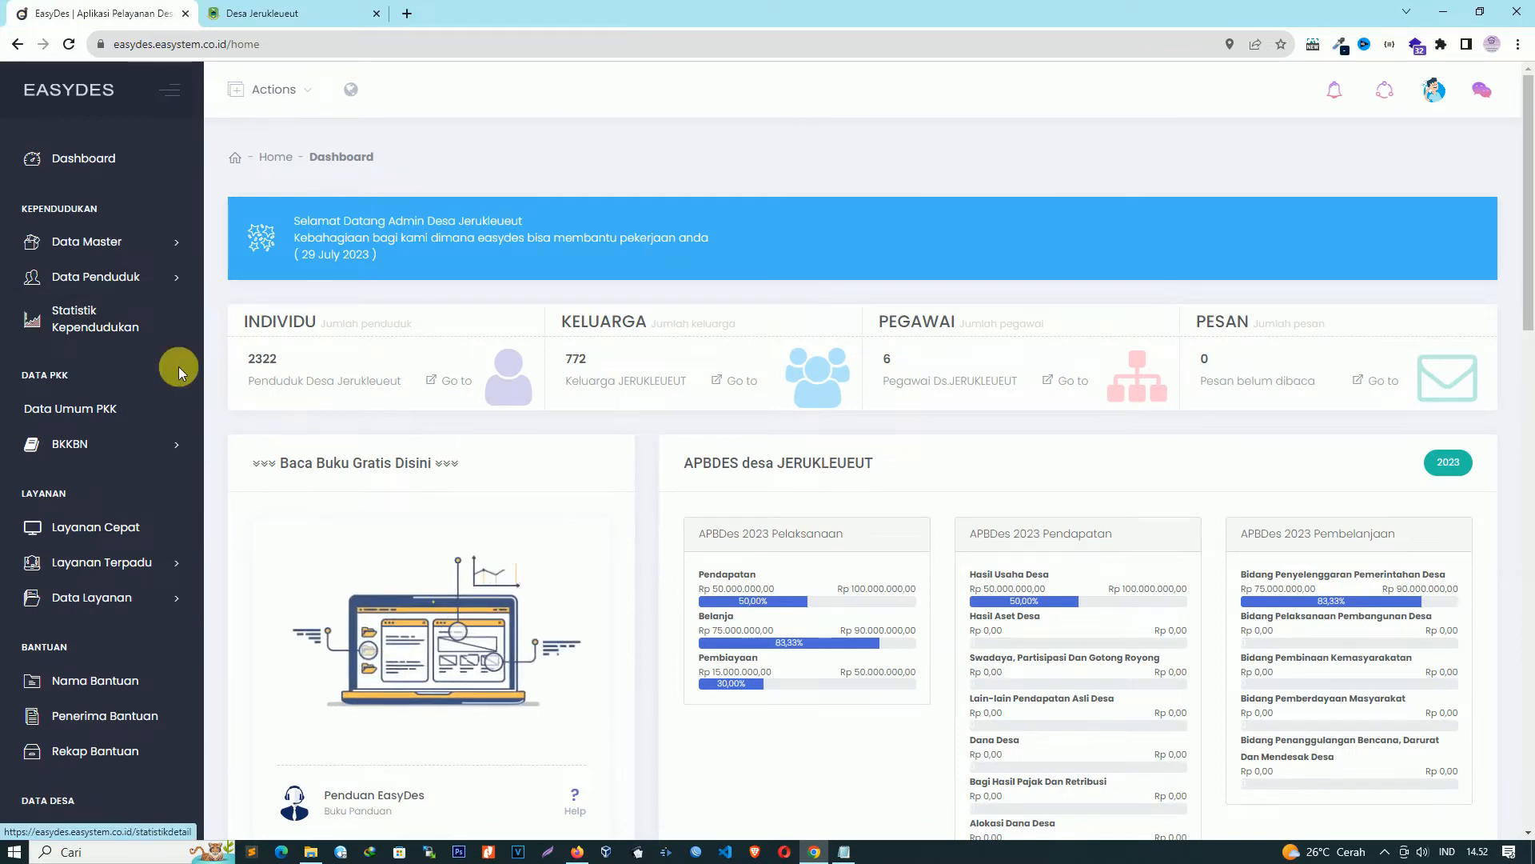
{"action": "scroll", "coordinate": [179, 366], "scroll_direction": "down", "scroll_amount": 1}
{"action": "scroll", "coordinate": [179, 366], "scroll_direction": "down", "scroll_amount": 6}
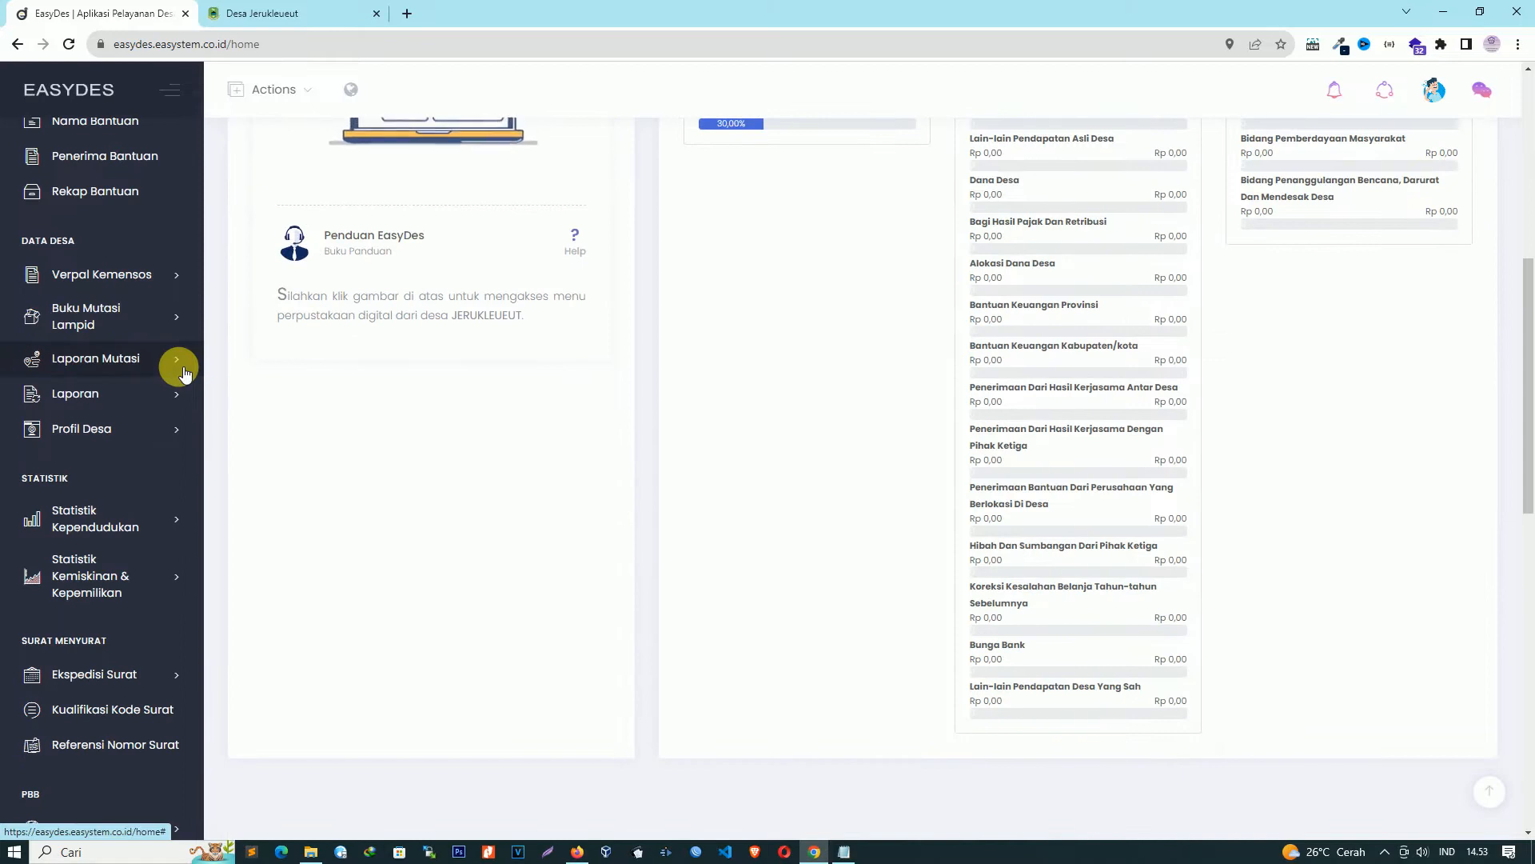
{"action": "scroll", "coordinate": [179, 367], "scroll_direction": "down", "scroll_amount": 3}
{"action": "scroll", "coordinate": [140, 364], "scroll_direction": "down", "scroll_amount": 9}
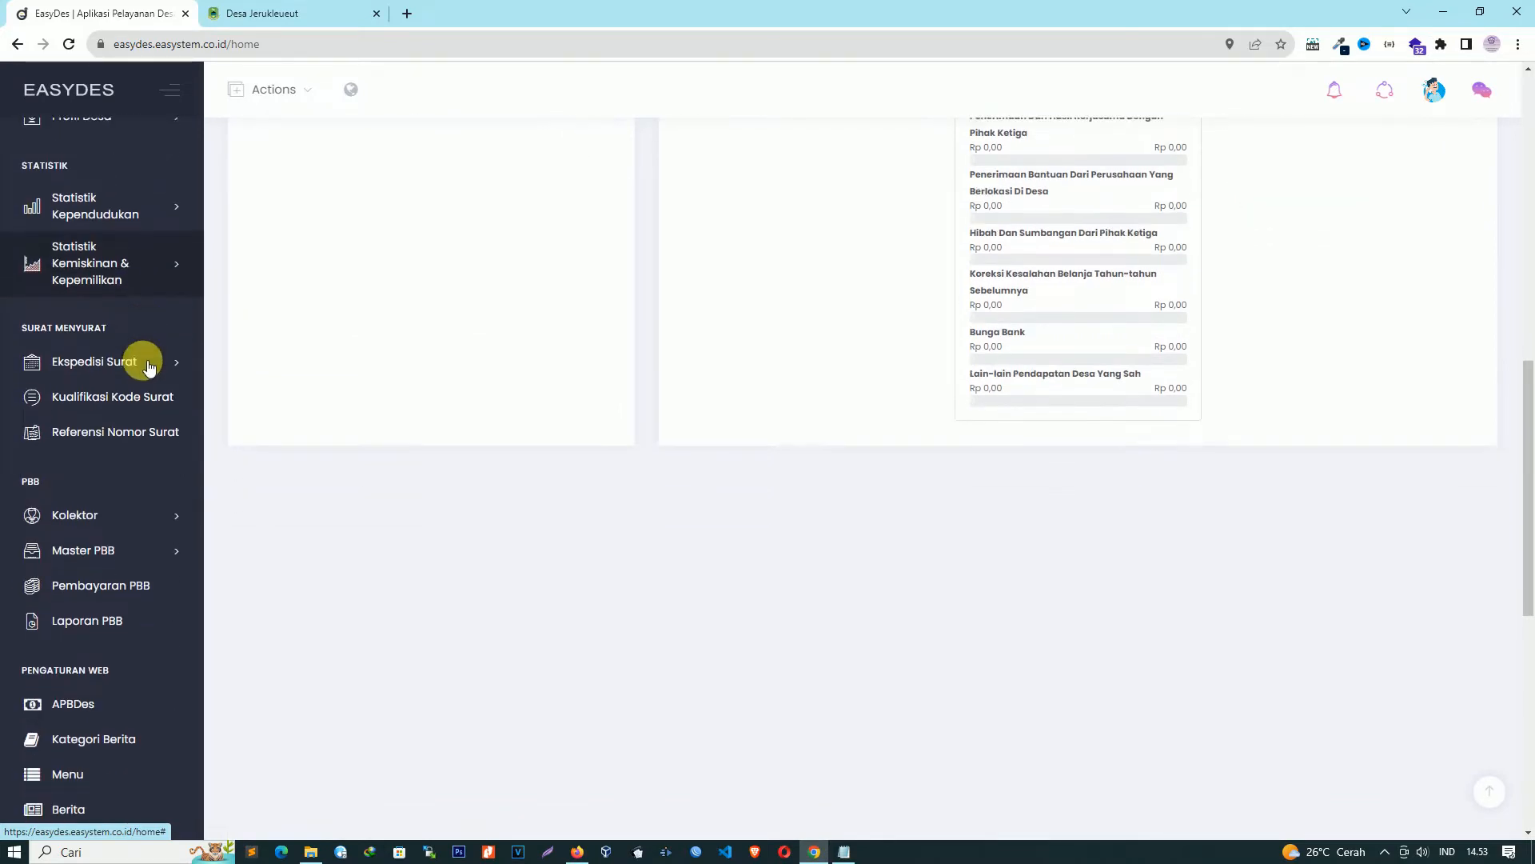
{"action": "scroll", "coordinate": [41, 406], "scroll_direction": "up", "scroll_amount": 4}
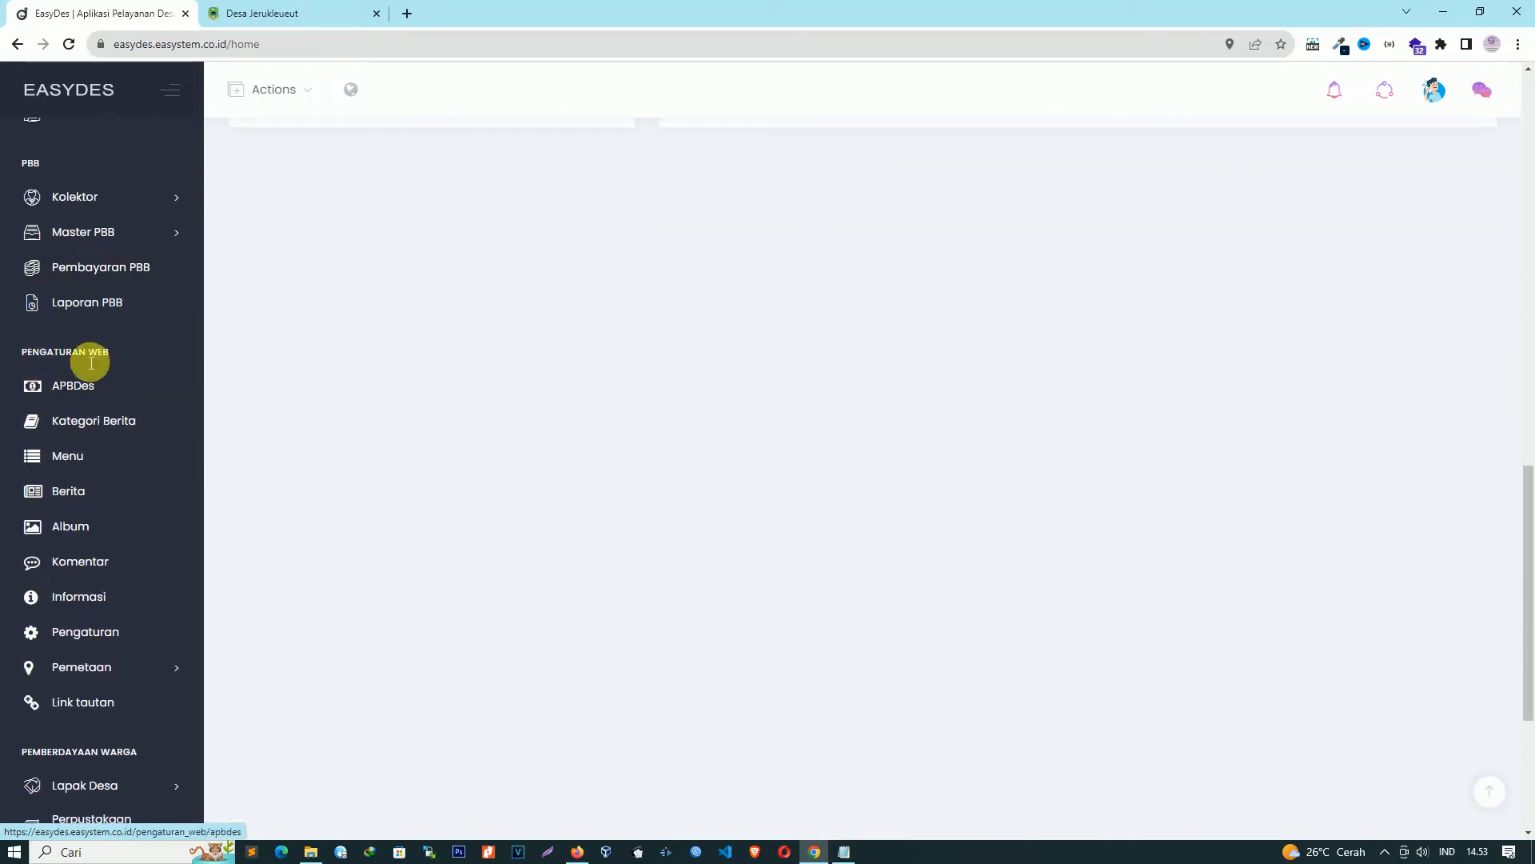
{"action": "scroll", "coordinate": [110, 351], "scroll_direction": "down", "scroll_amount": 1}
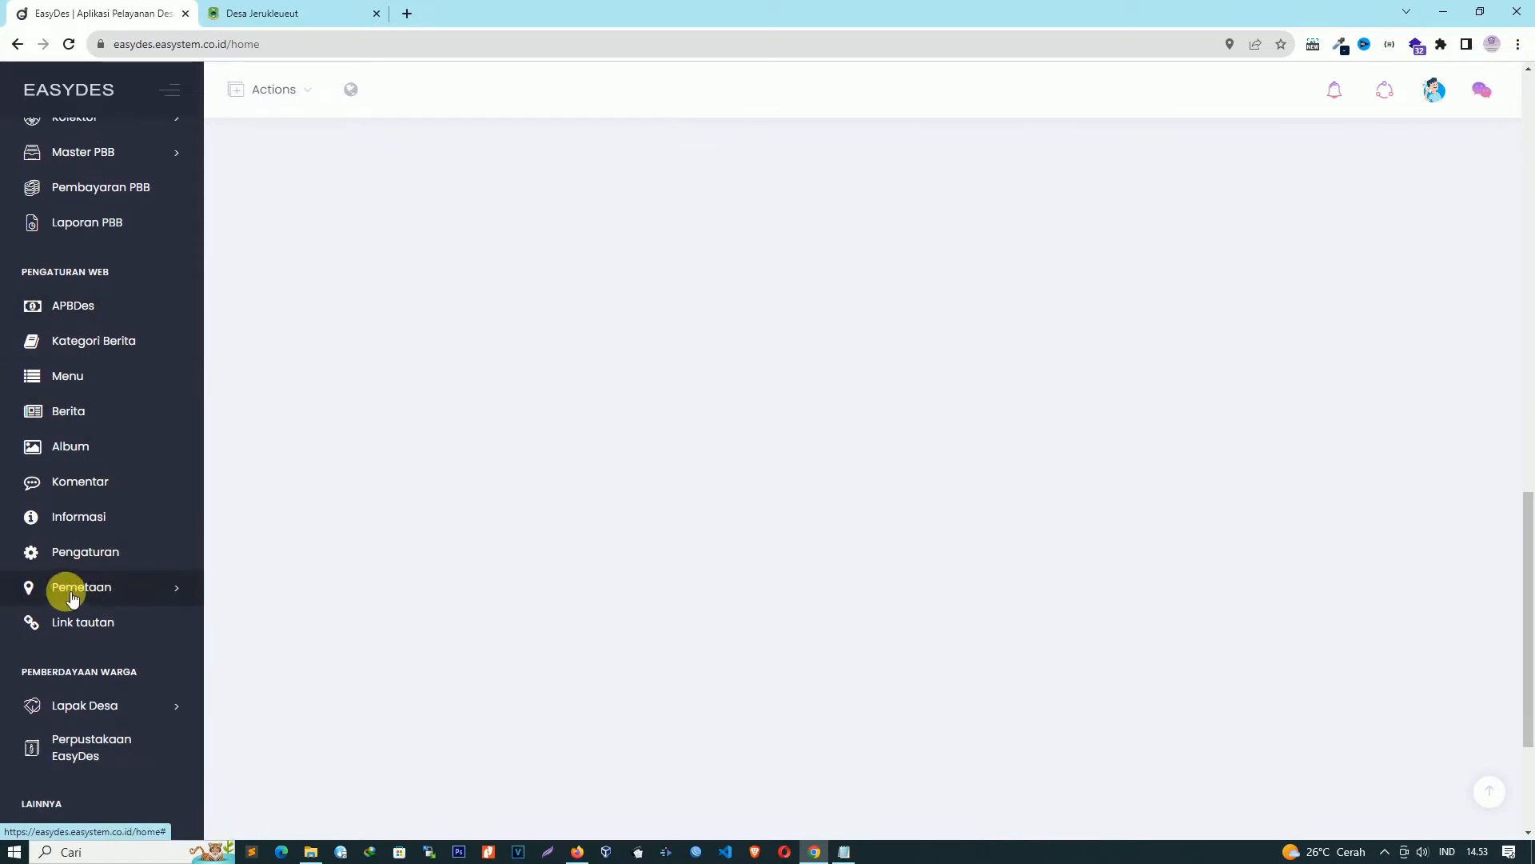
{"action": "left_click", "coordinate": [128, 589]}
{"action": "scroll", "coordinate": [196, 571], "scroll_direction": "down", "scroll_amount": 1}
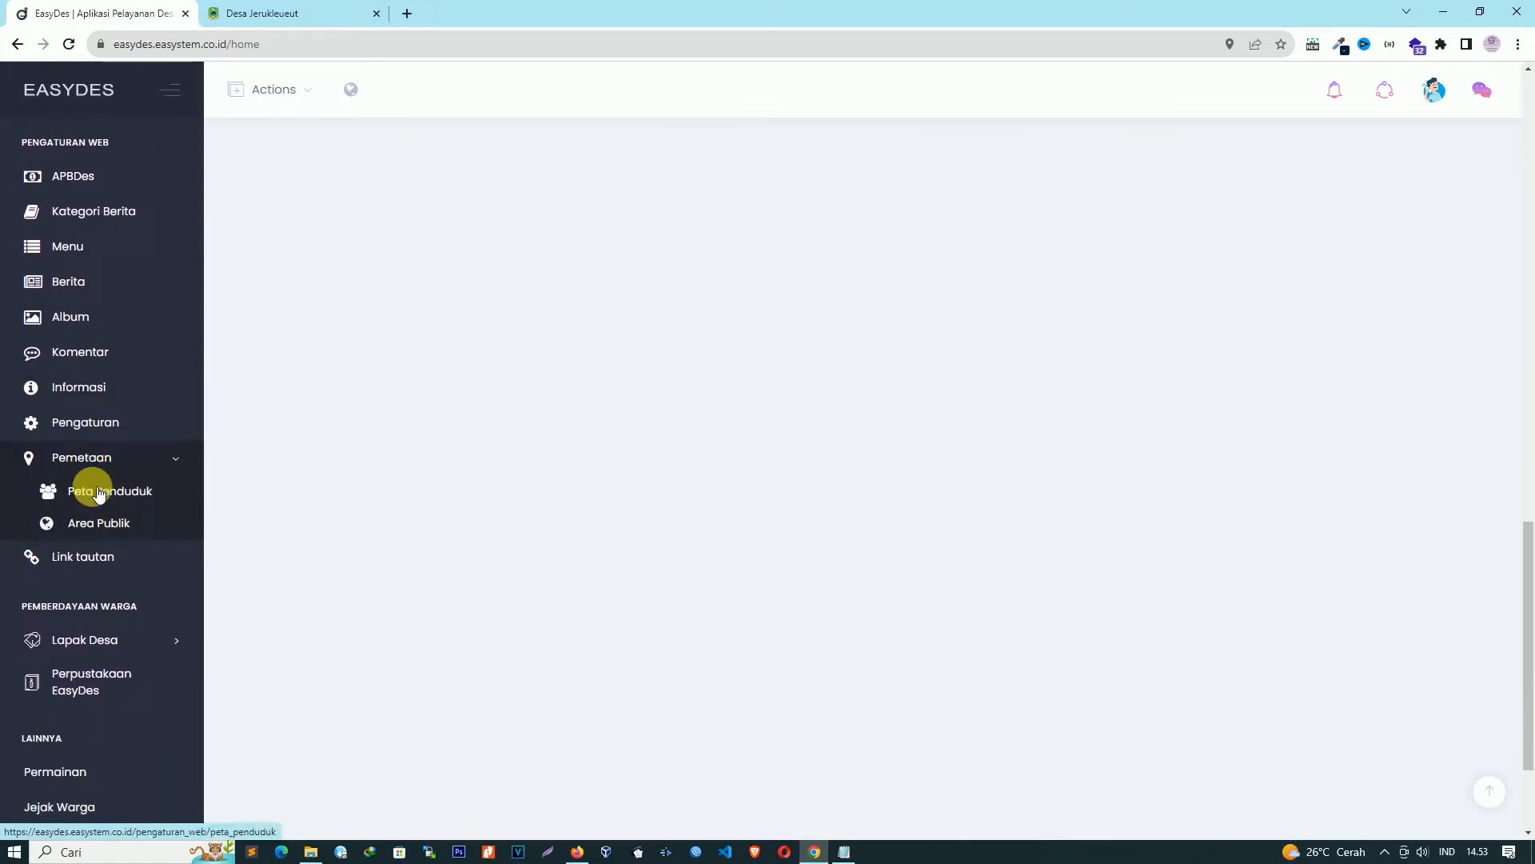
{"action": "left_click", "coordinate": [110, 528]}
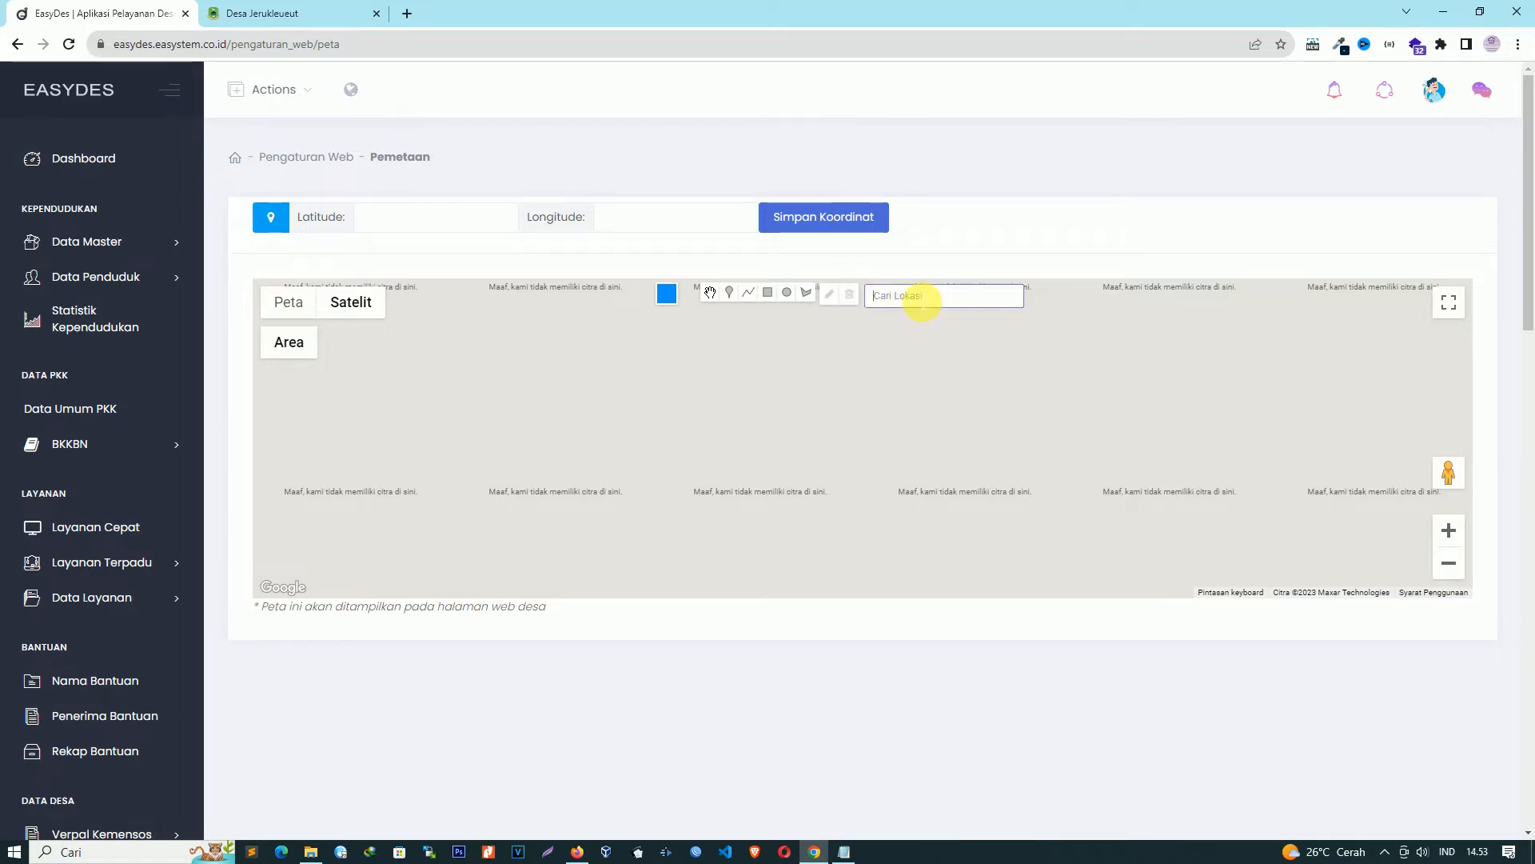
- Search the map for "jerukleu", choose Jalan Jerukleueut - Sindangwangi, and save the coordinates of its marker
{"action": "type", "text": "jeruk"}
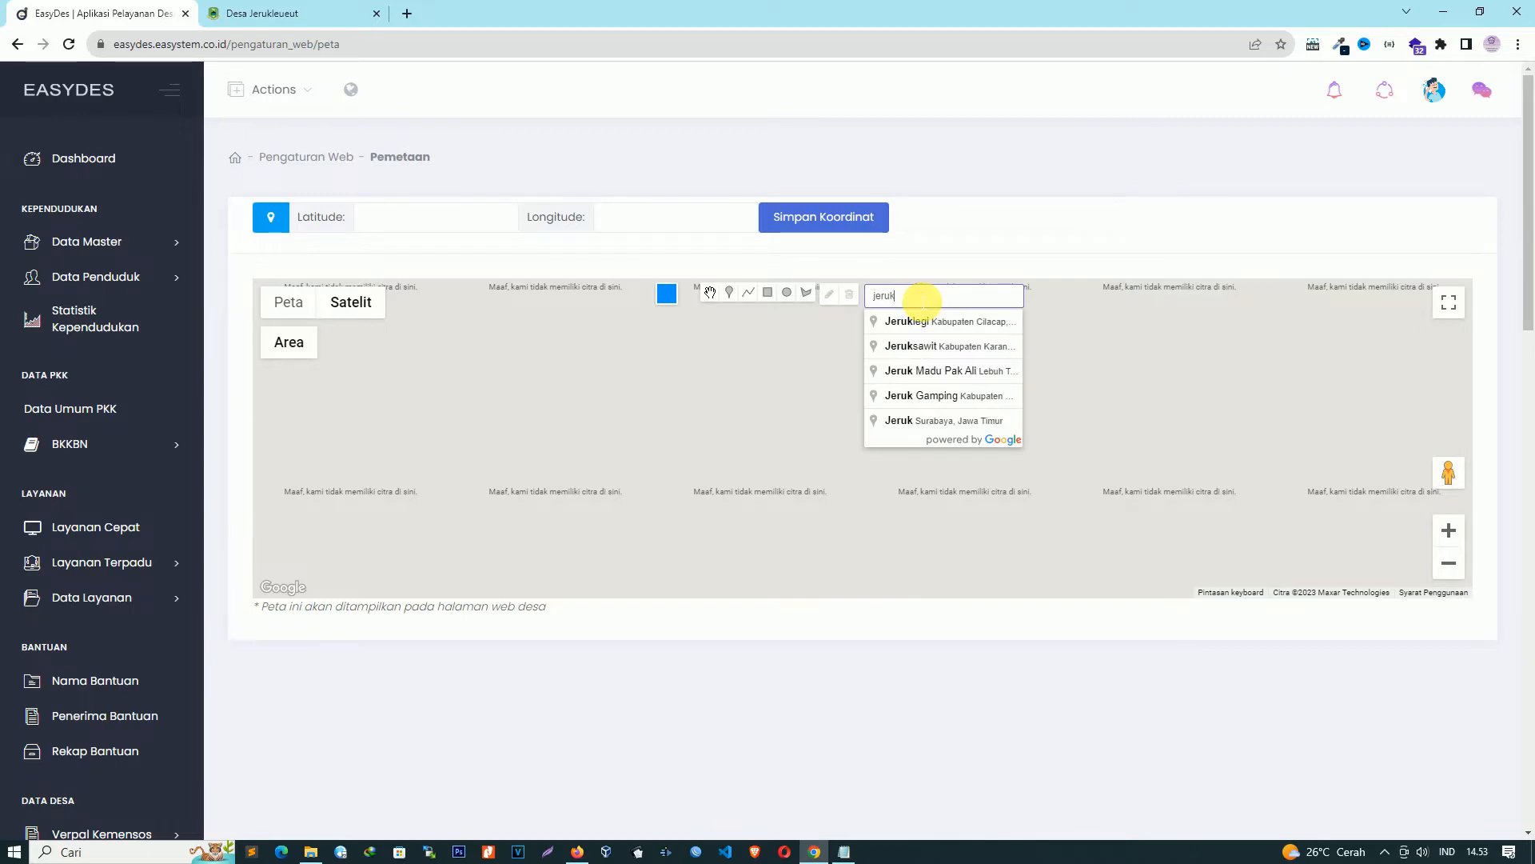
{"action": "type", "text": "leu"}
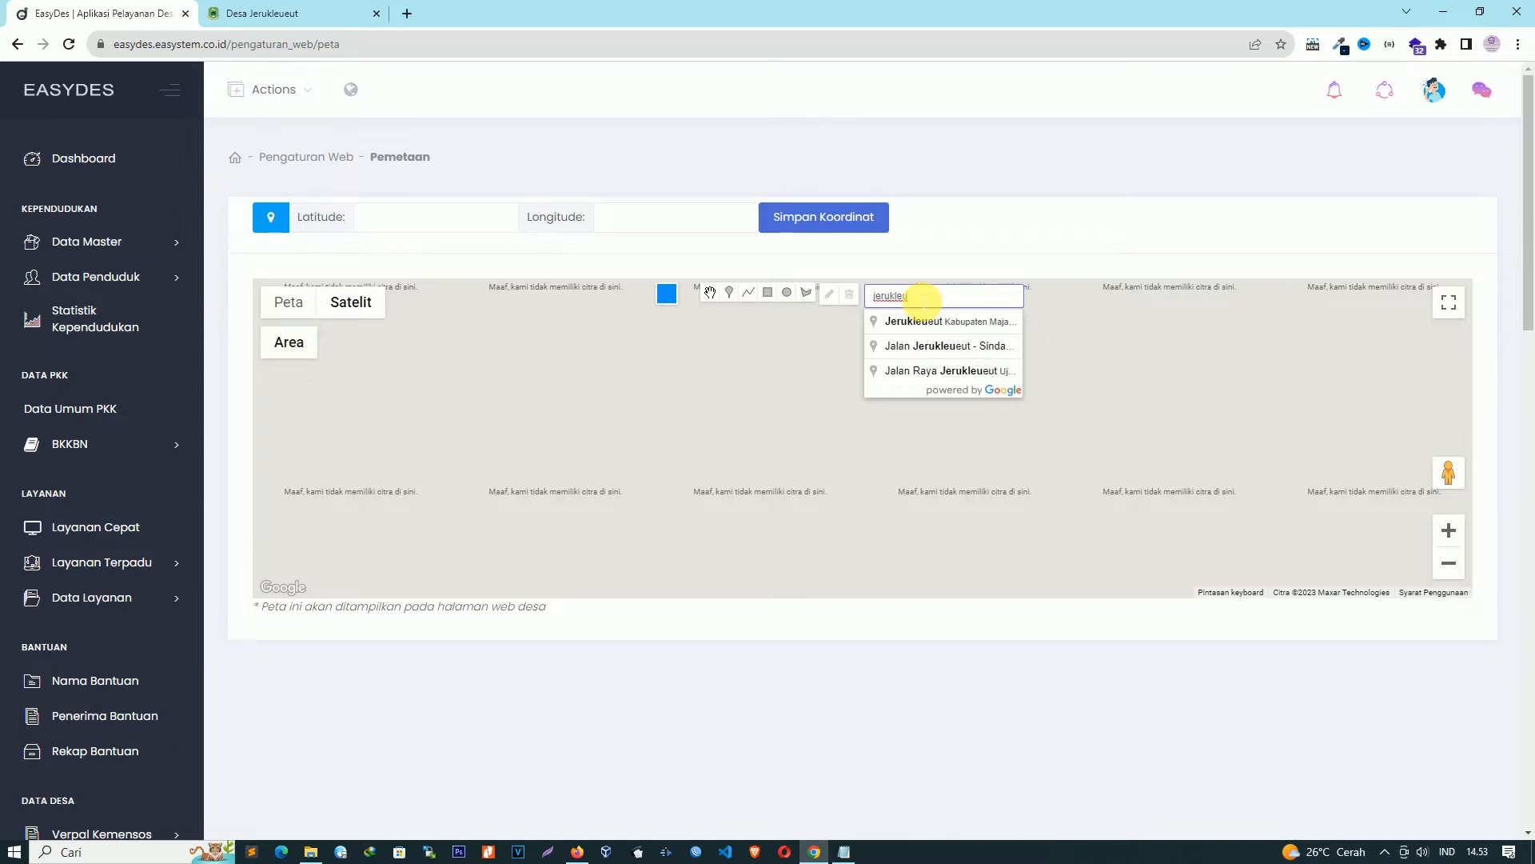
{"action": "left_click", "coordinate": [982, 350]}
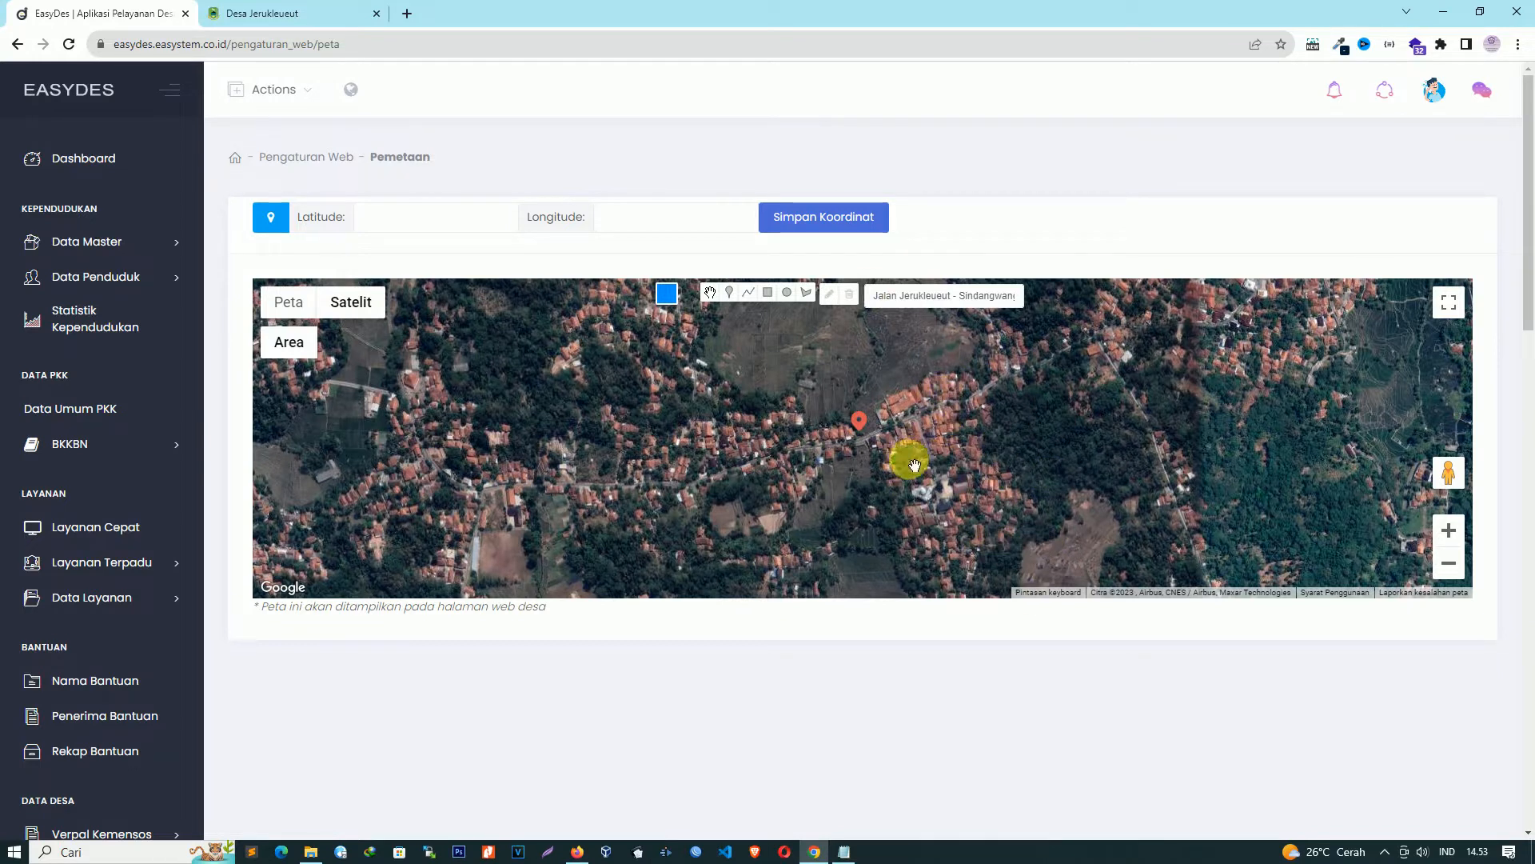
{"action": "left_click", "coordinate": [868, 430]}
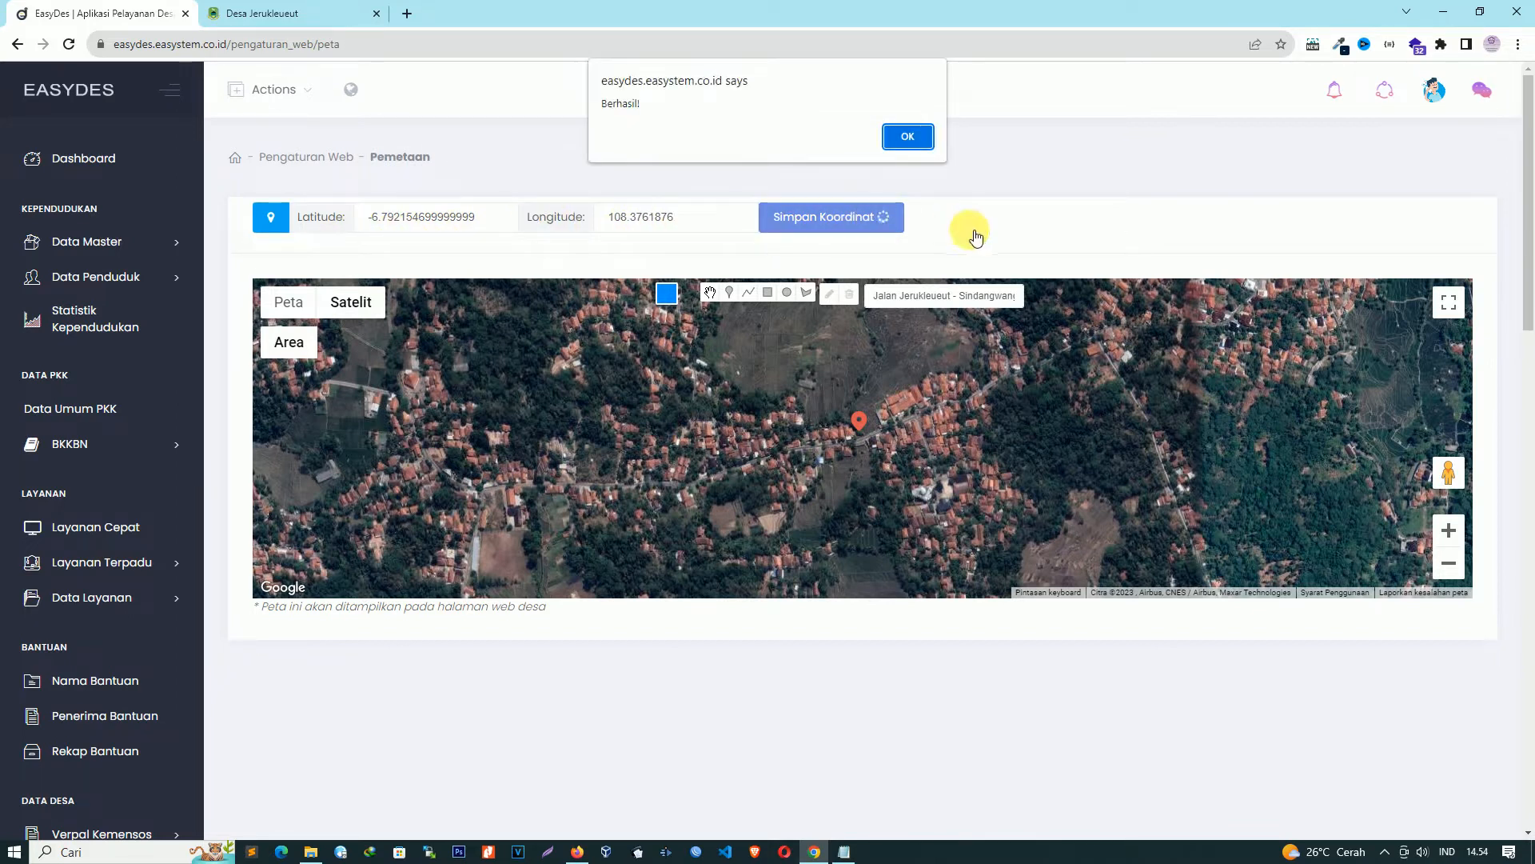
{"action": "left_click", "coordinate": [908, 137]}
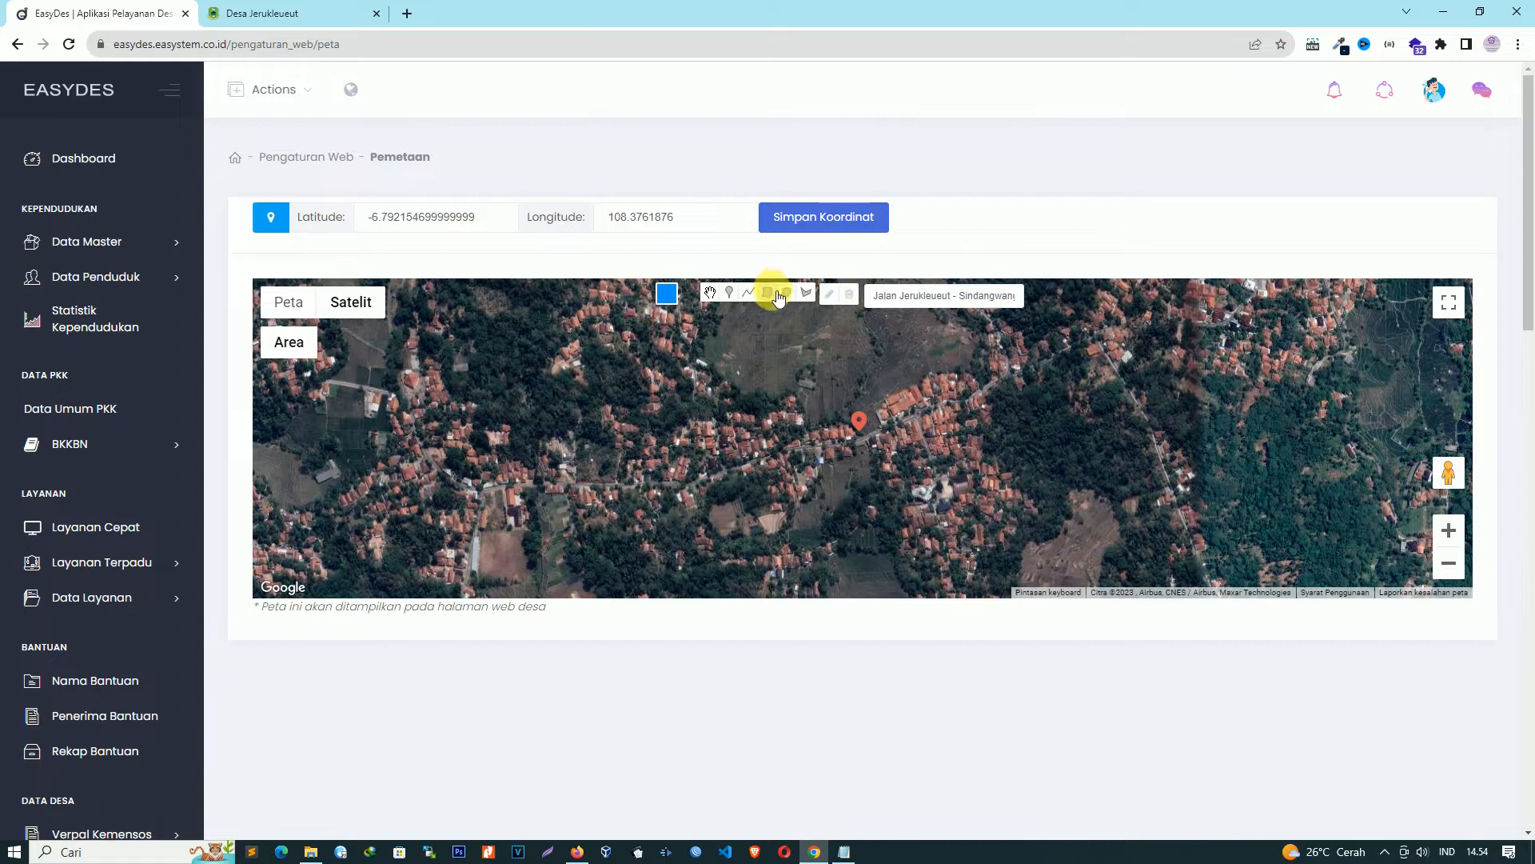
- Reload the public village website's Peta page to check the location shown on its map
{"action": "left_click", "coordinate": [289, 17]}
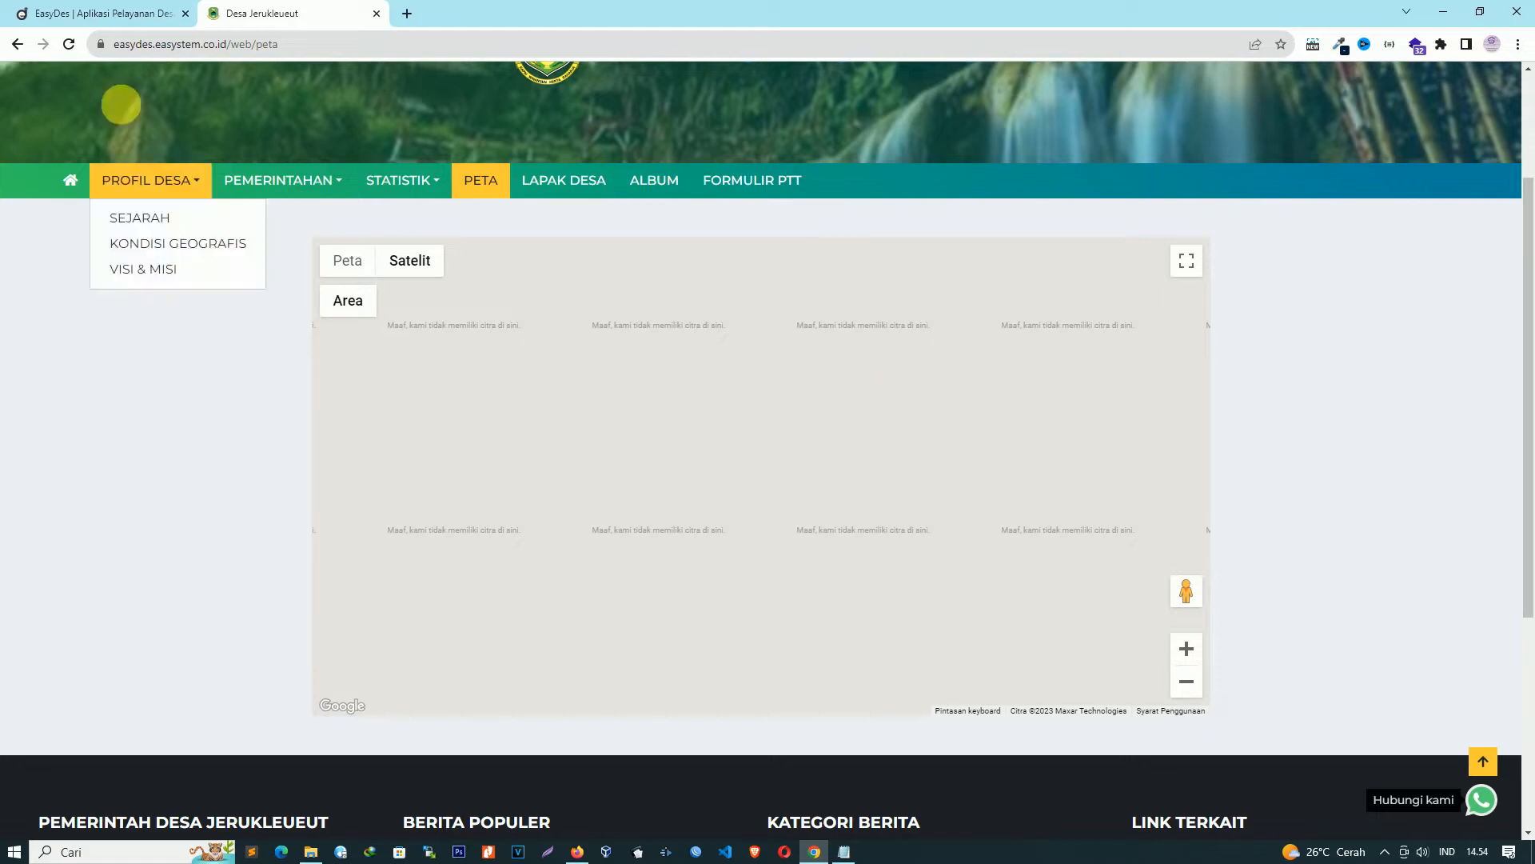
{"action": "left_click", "coordinate": [69, 44]}
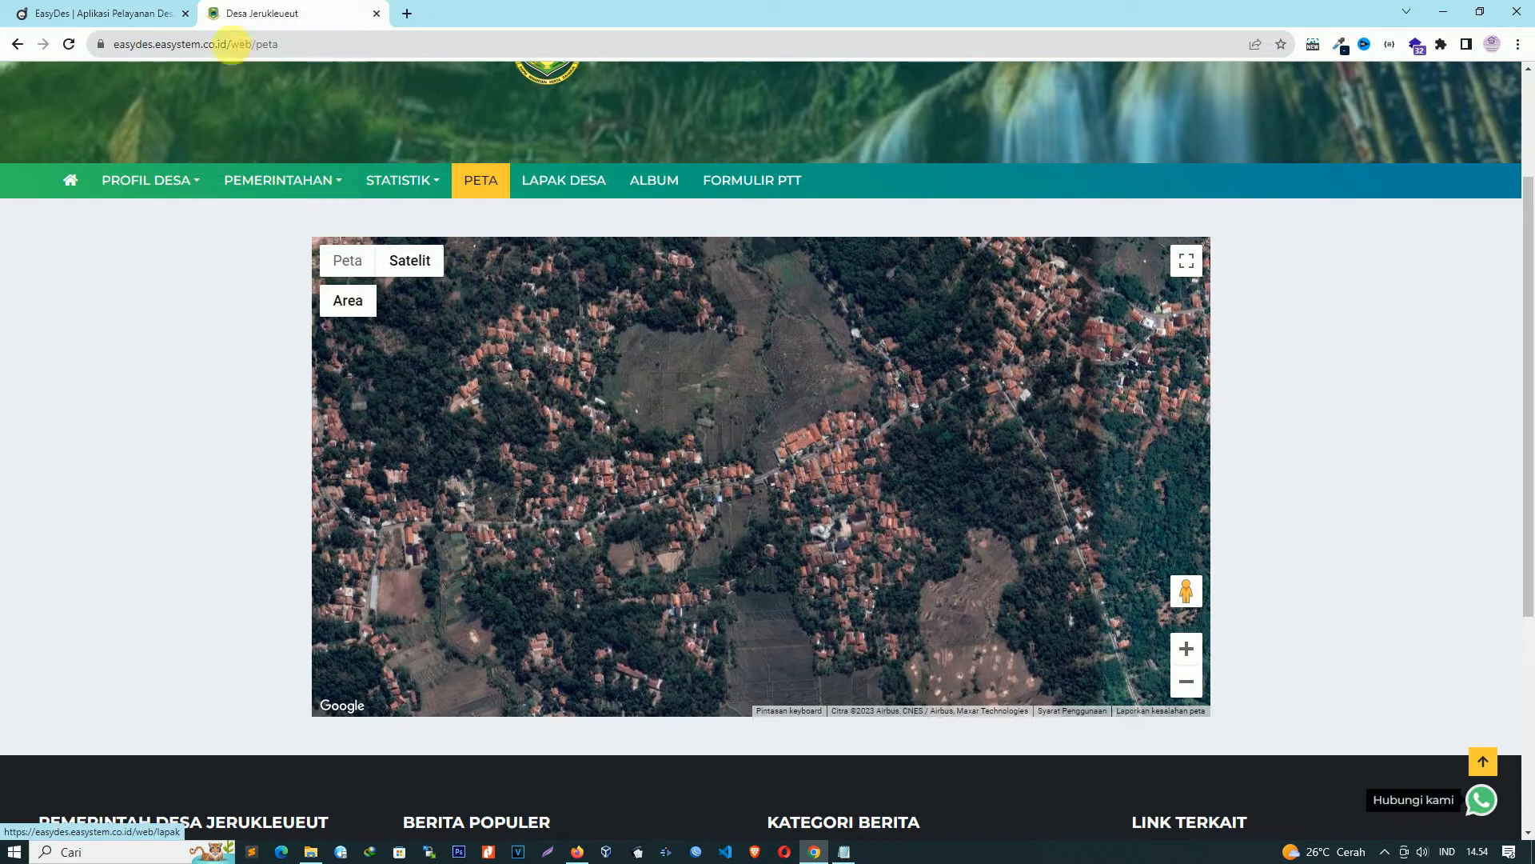
- Return to the admin Pemetaan page, collapse its navigation sidebar and show the map in full screen
{"action": "left_click", "coordinate": [106, 11]}
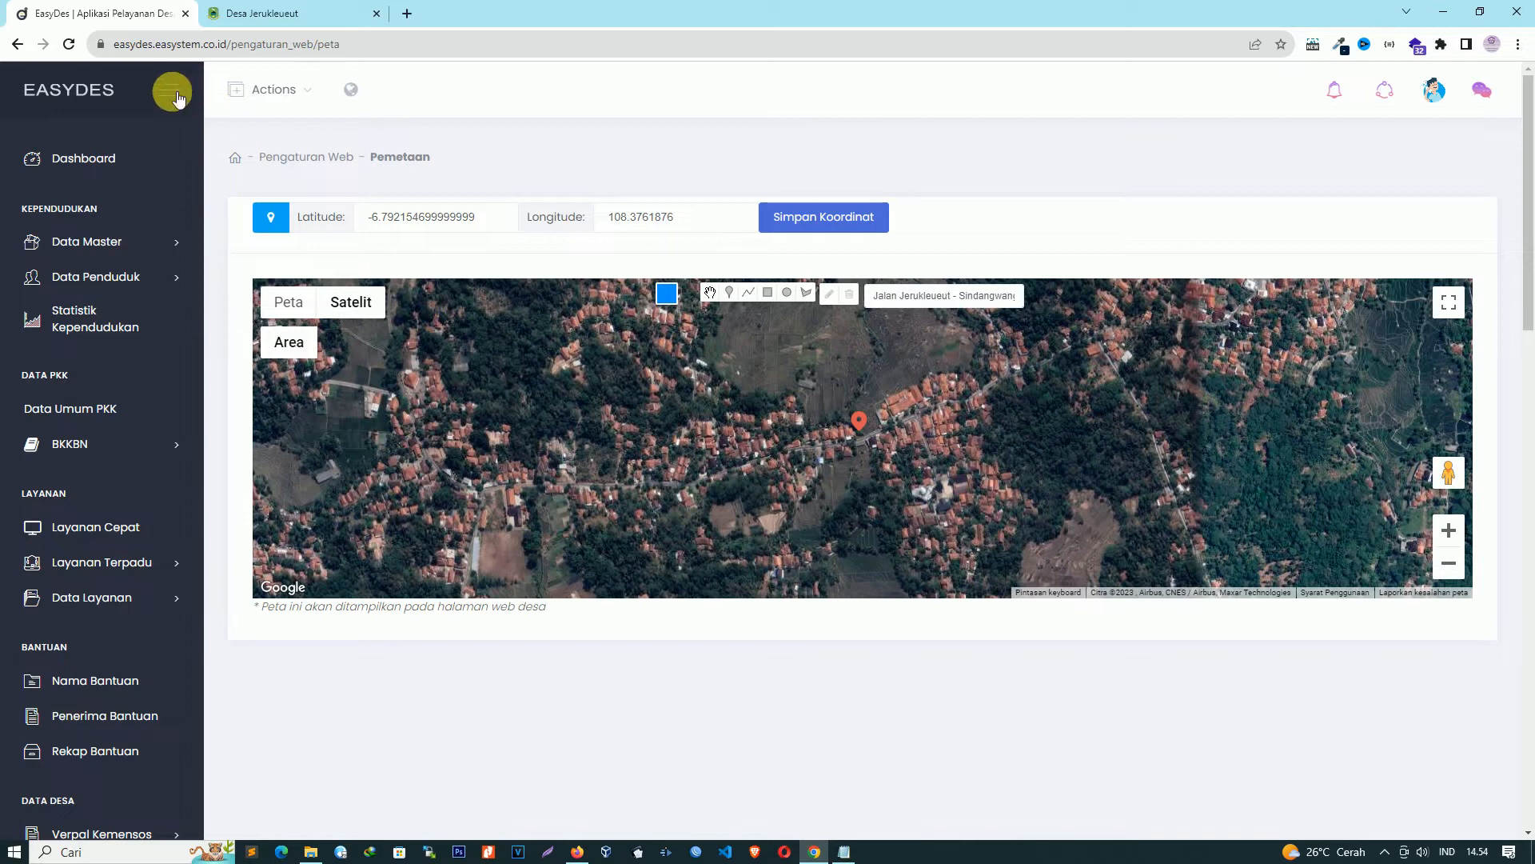
{"action": "left_click", "coordinate": [176, 96]}
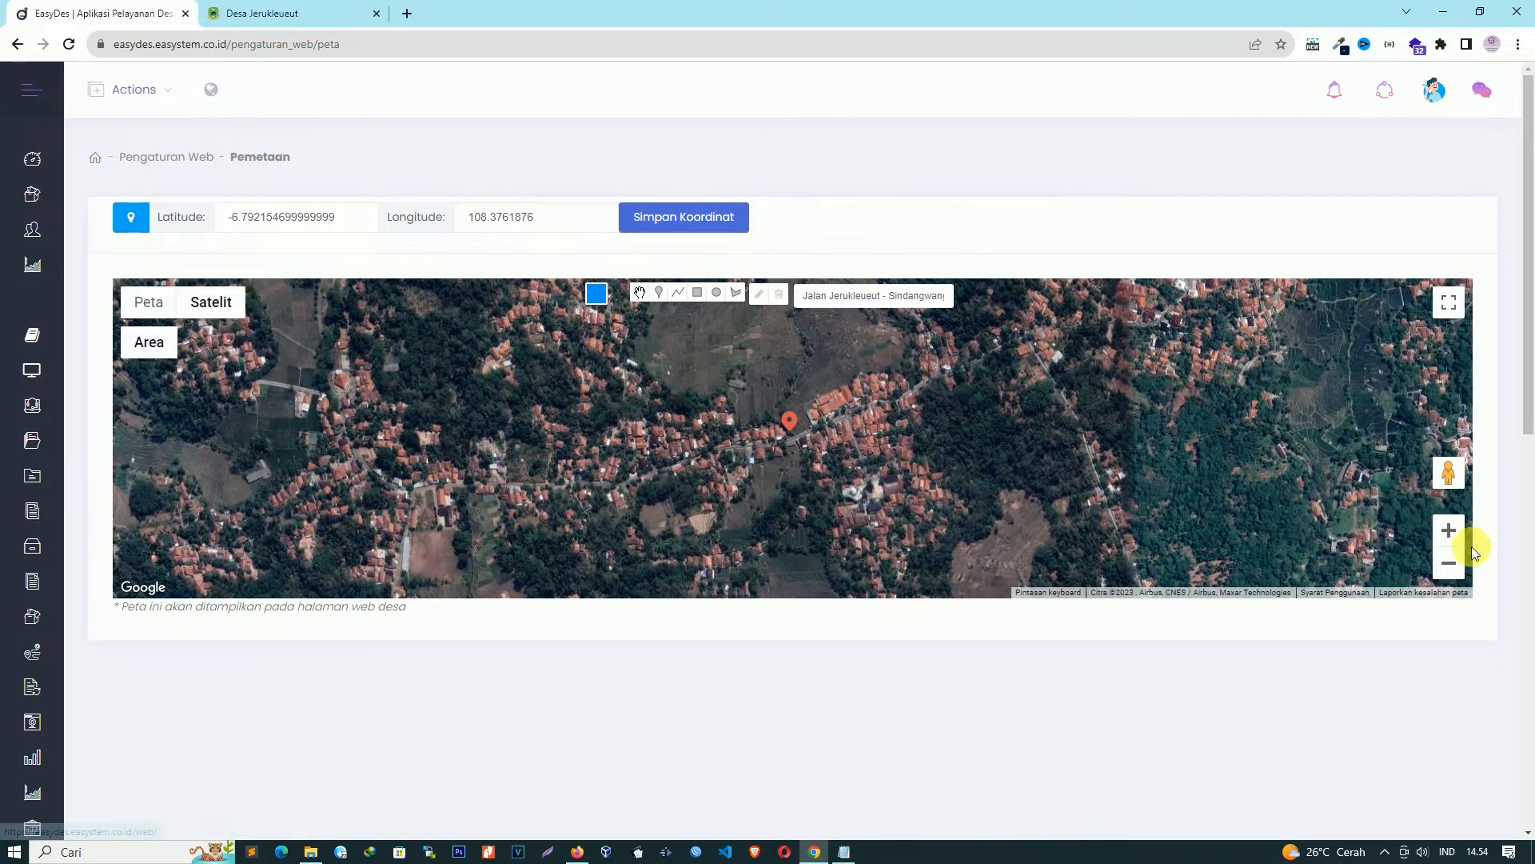
{"action": "left_click", "coordinate": [1449, 303]}
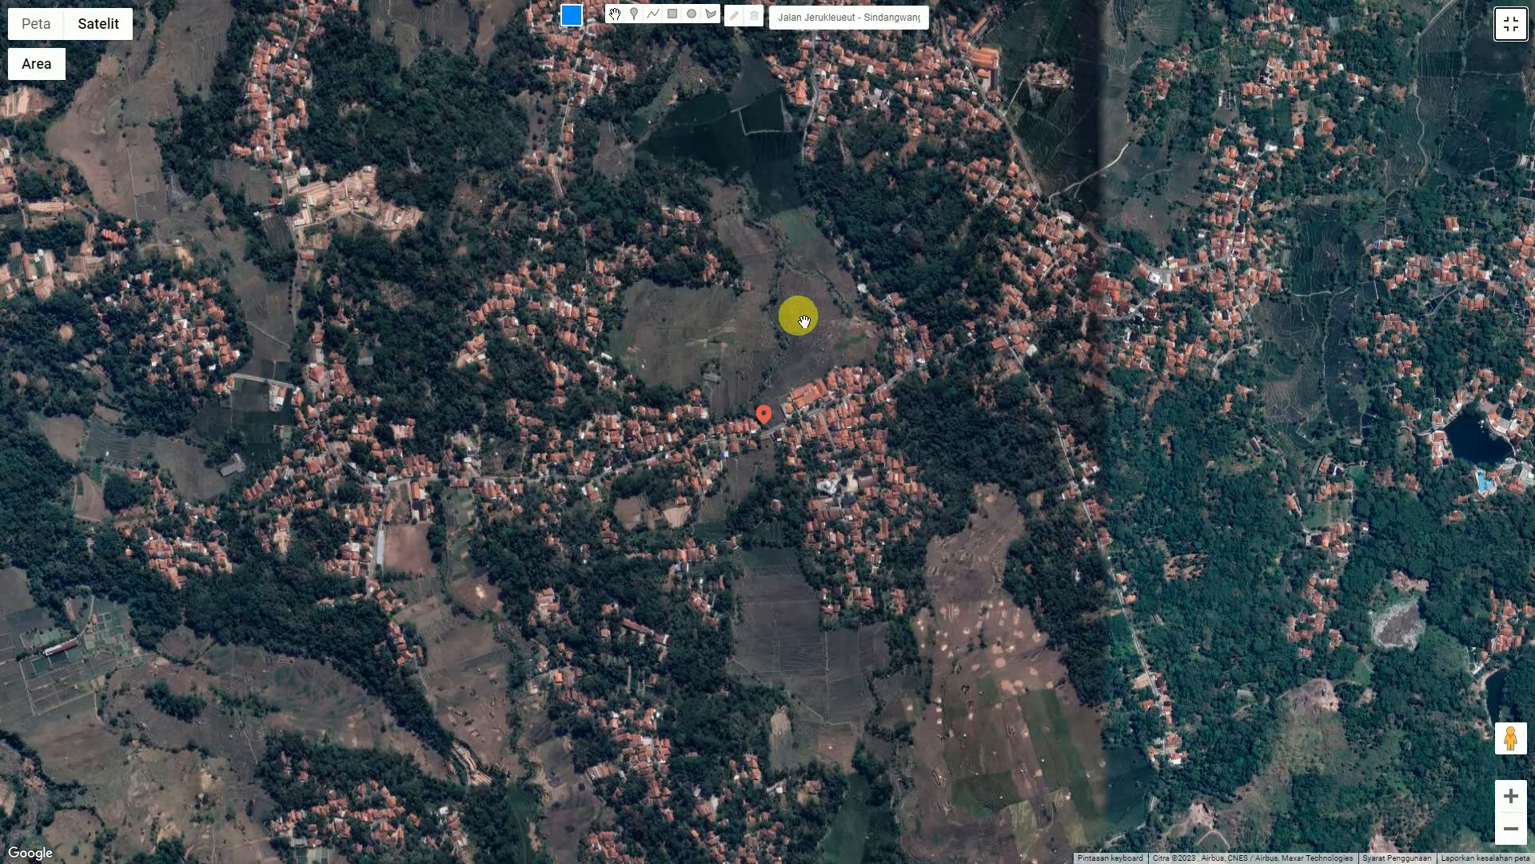
- Draw a closed polygon area over the open fields just north of the red marker, choosing green as the drawing colour partway through
{"action": "left_click_drag", "start_coordinate": [768, 325], "coordinate": [760, 269]}
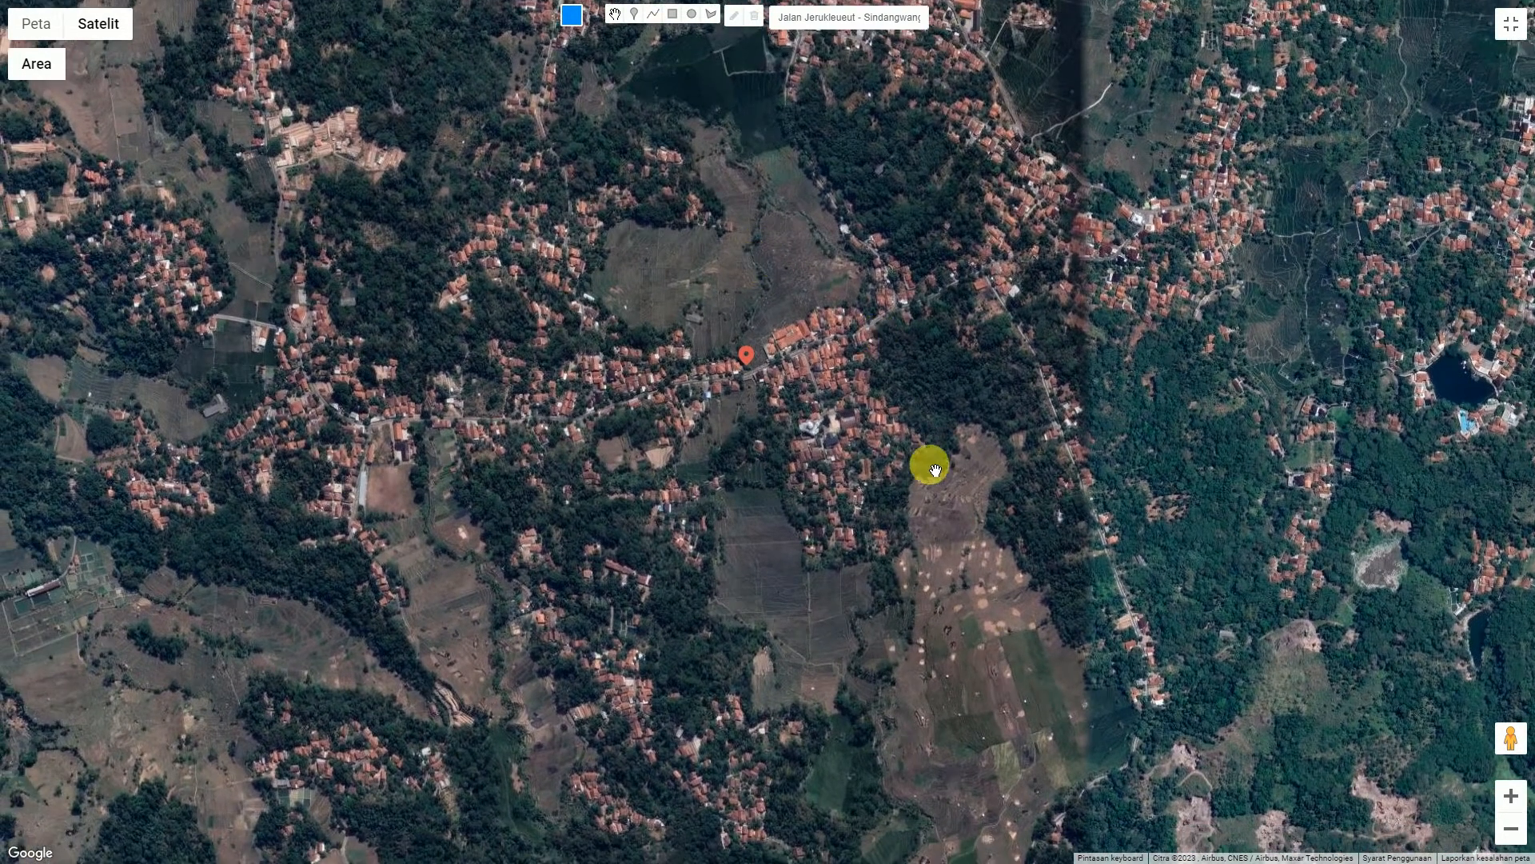
{"action": "left_click_drag", "start_coordinate": [746, 141], "coordinate": [776, 290]}
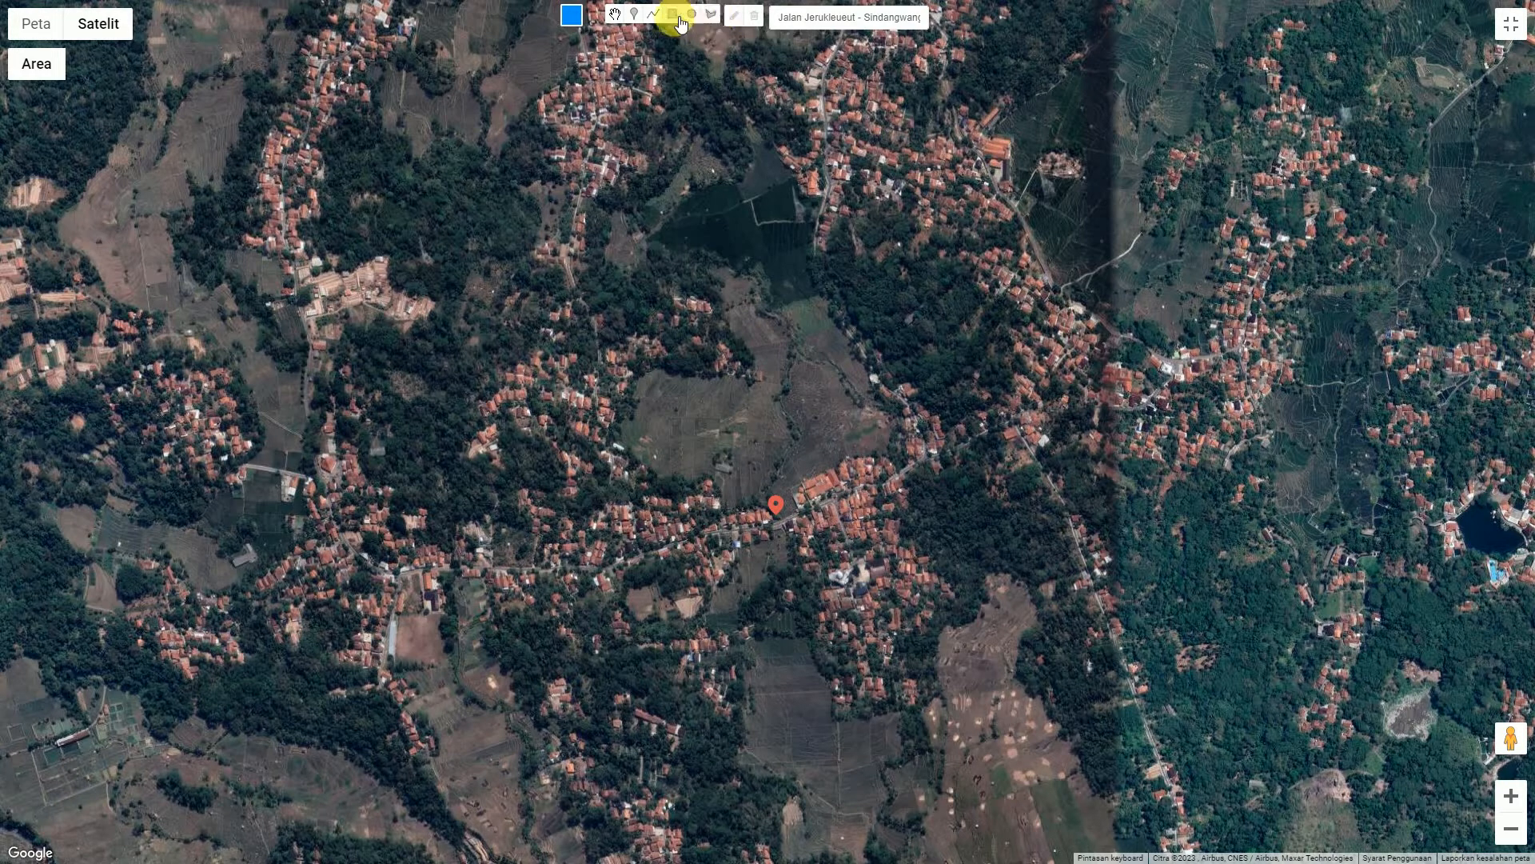
{"action": "left_click_drag", "start_coordinate": [768, 367], "coordinate": [761, 374]}
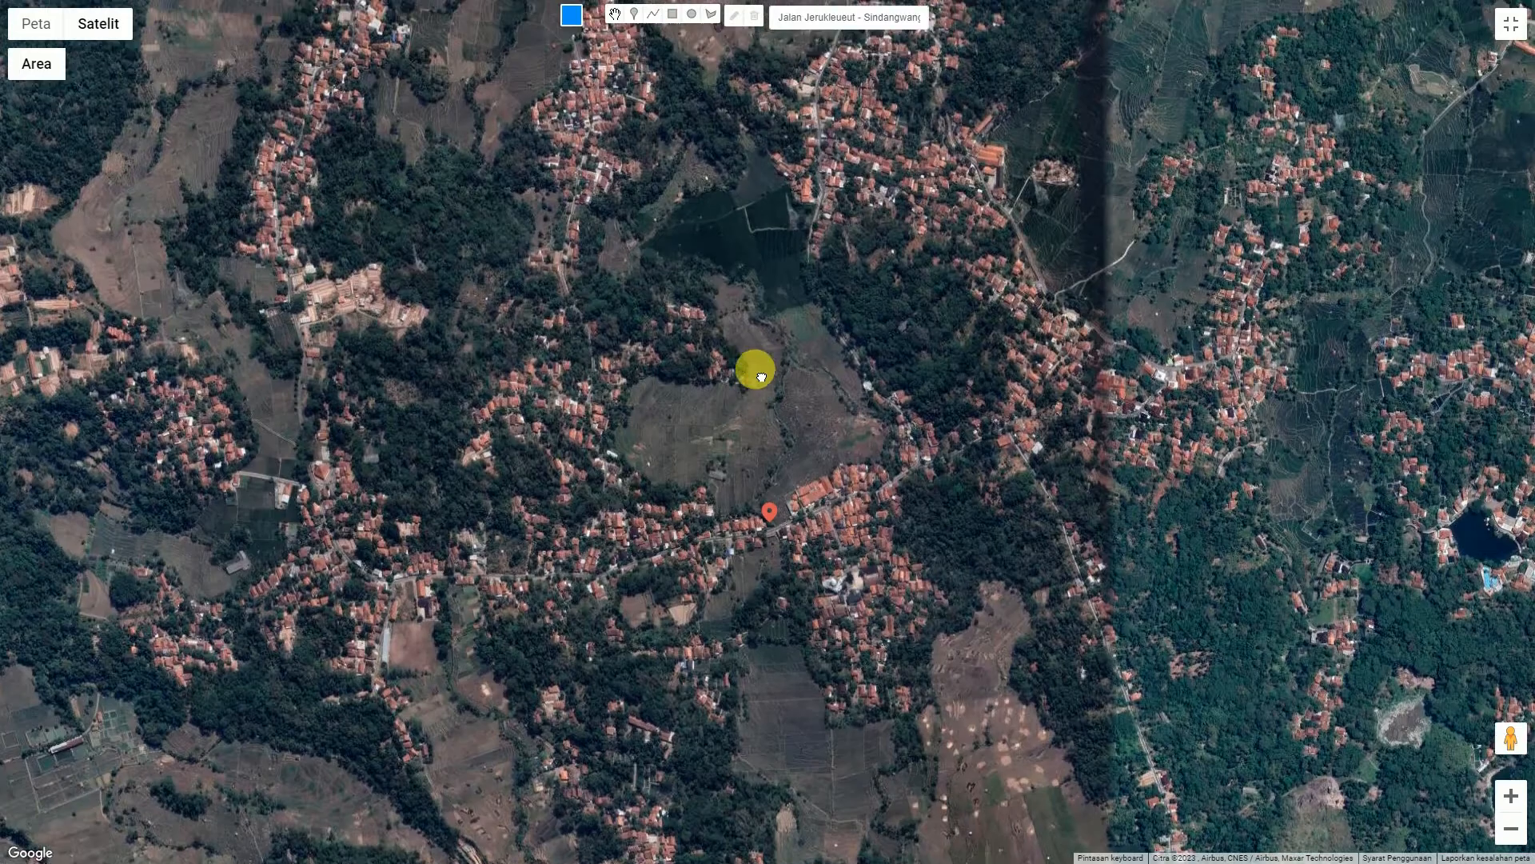
{"action": "left_click", "coordinate": [712, 14]}
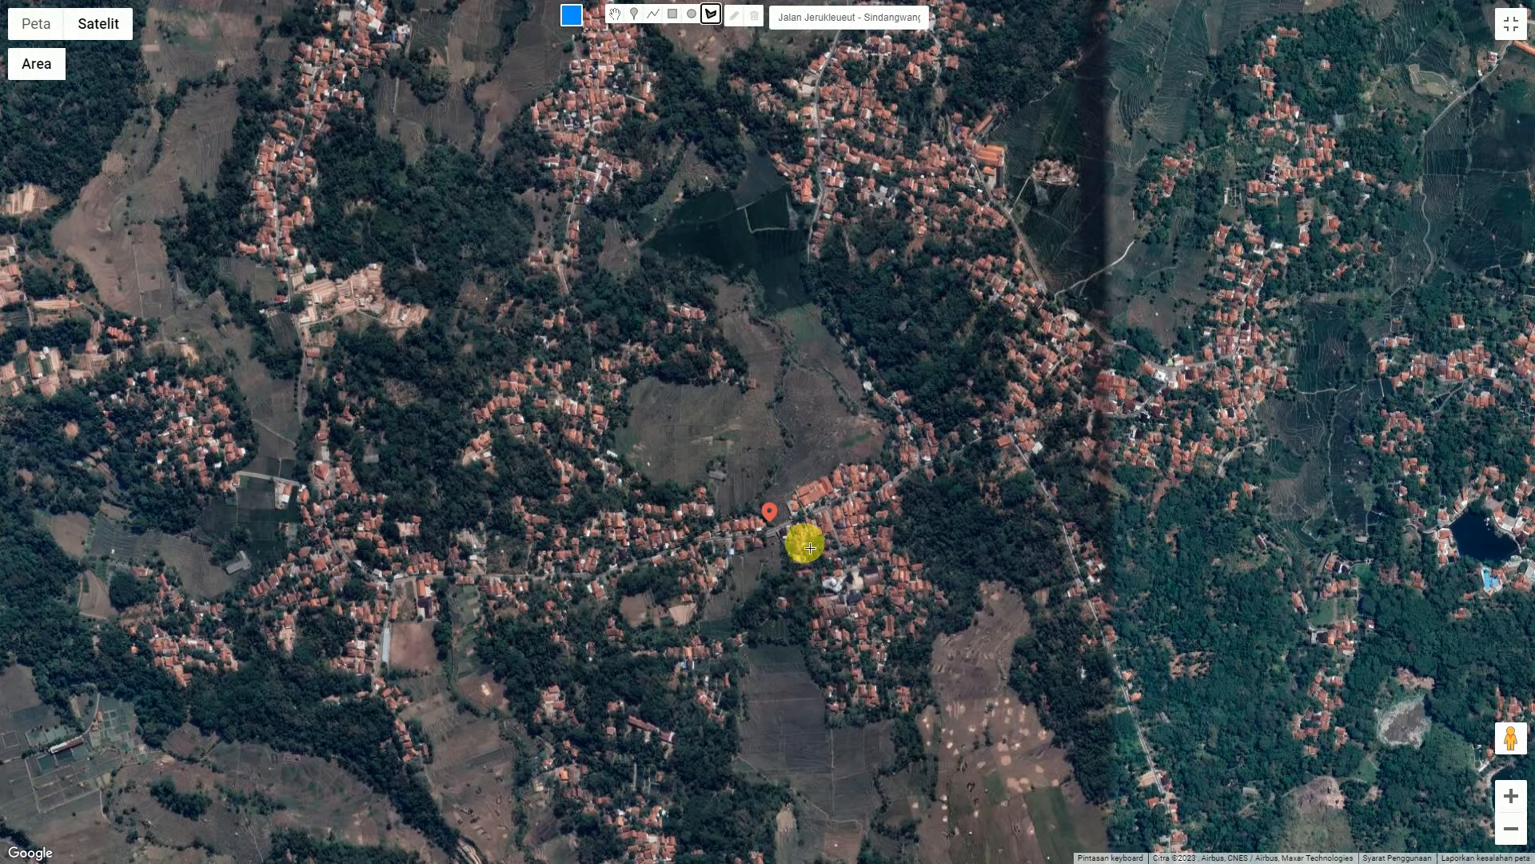
{"action": "left_click", "coordinate": [643, 376]}
{"action": "left_click", "coordinate": [734, 388]}
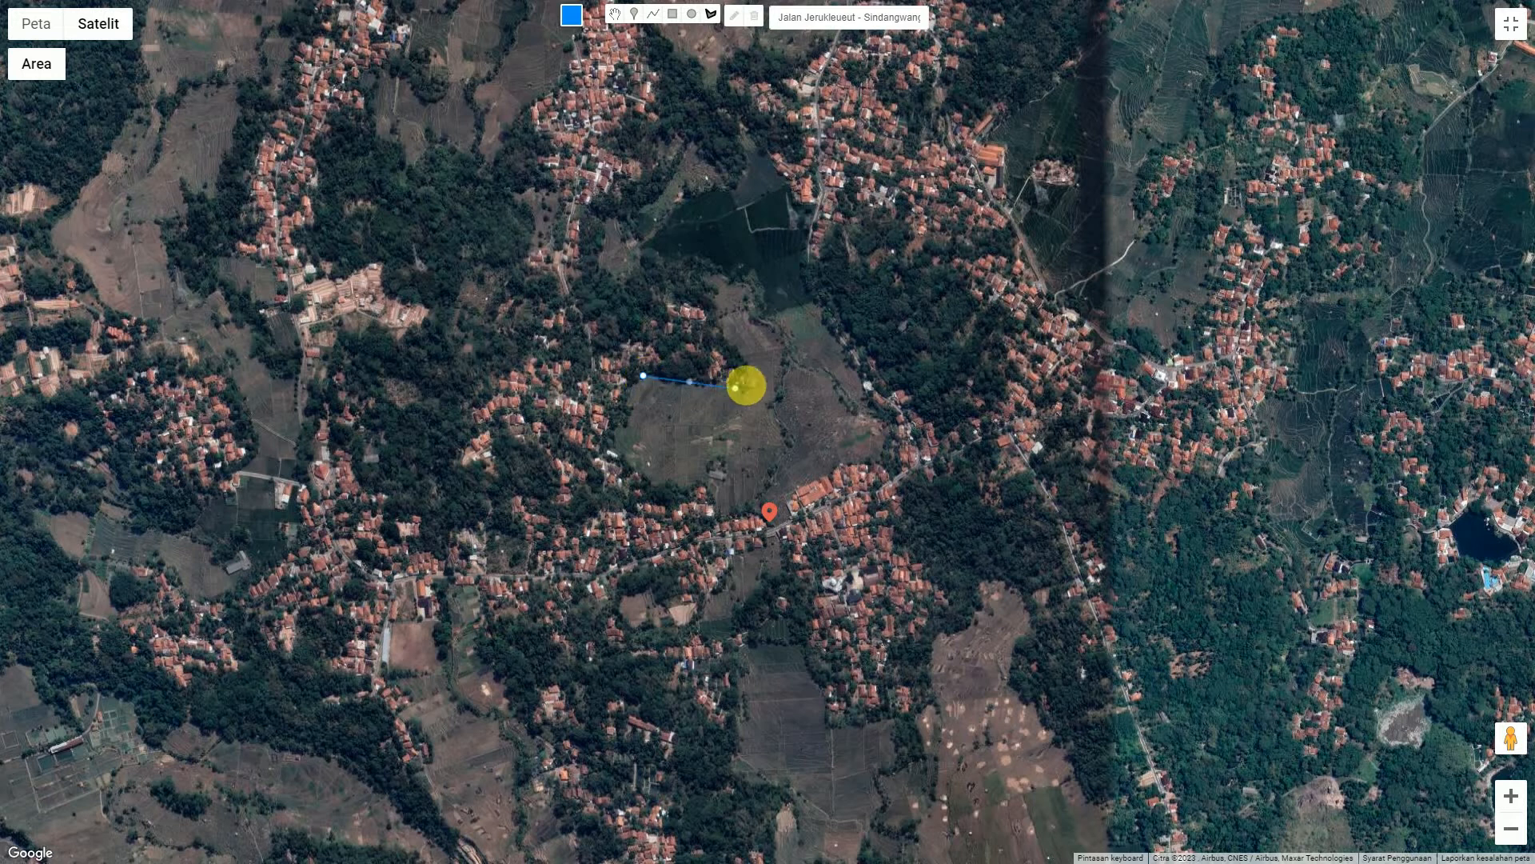
{"action": "left_click", "coordinate": [754, 373]}
{"action": "left_click", "coordinate": [715, 323]}
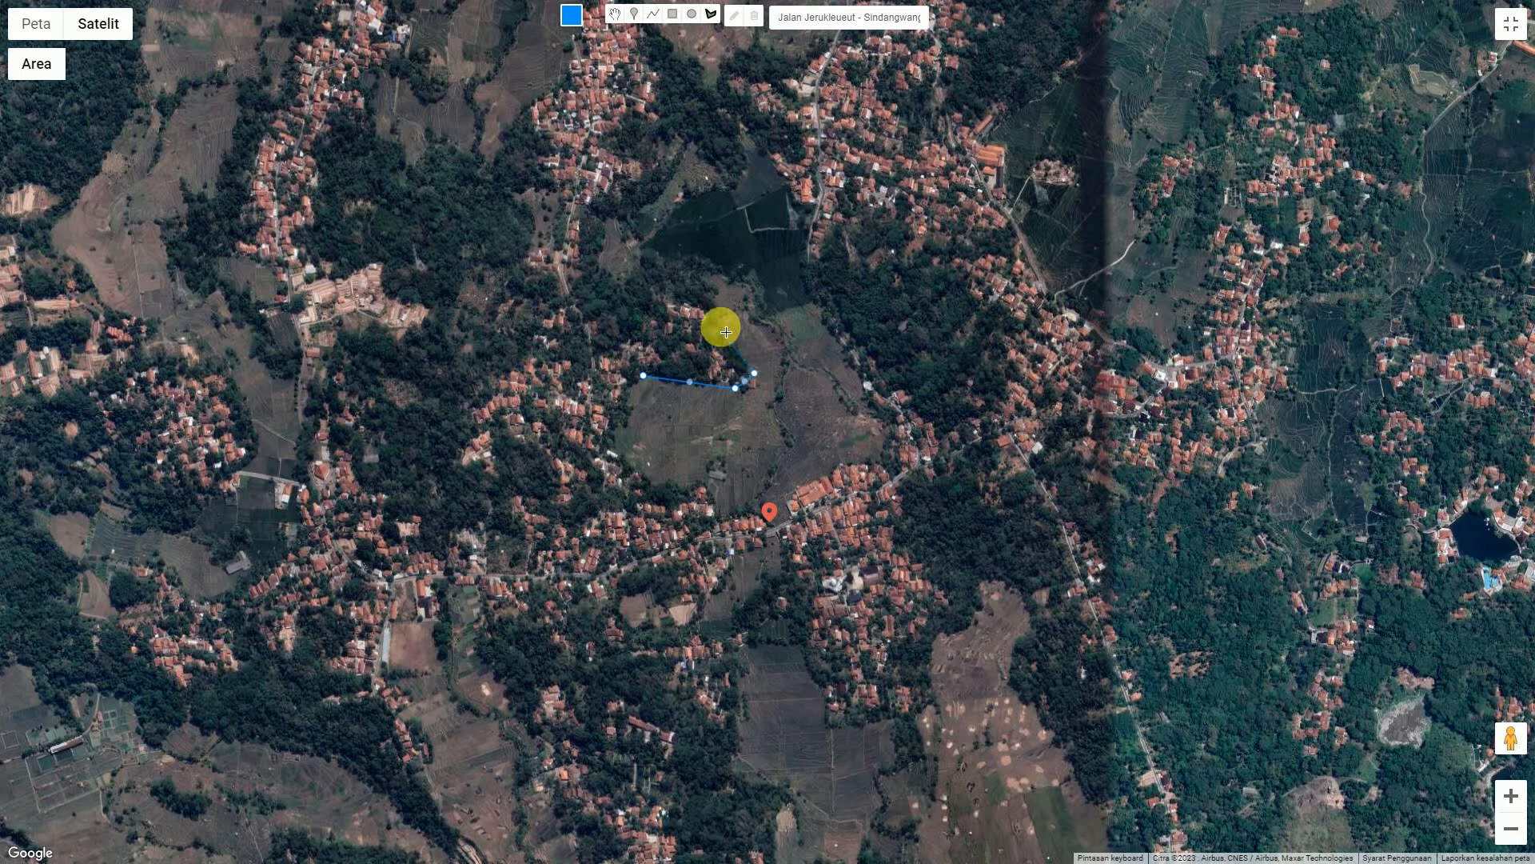
{"action": "left_click", "coordinate": [711, 278]}
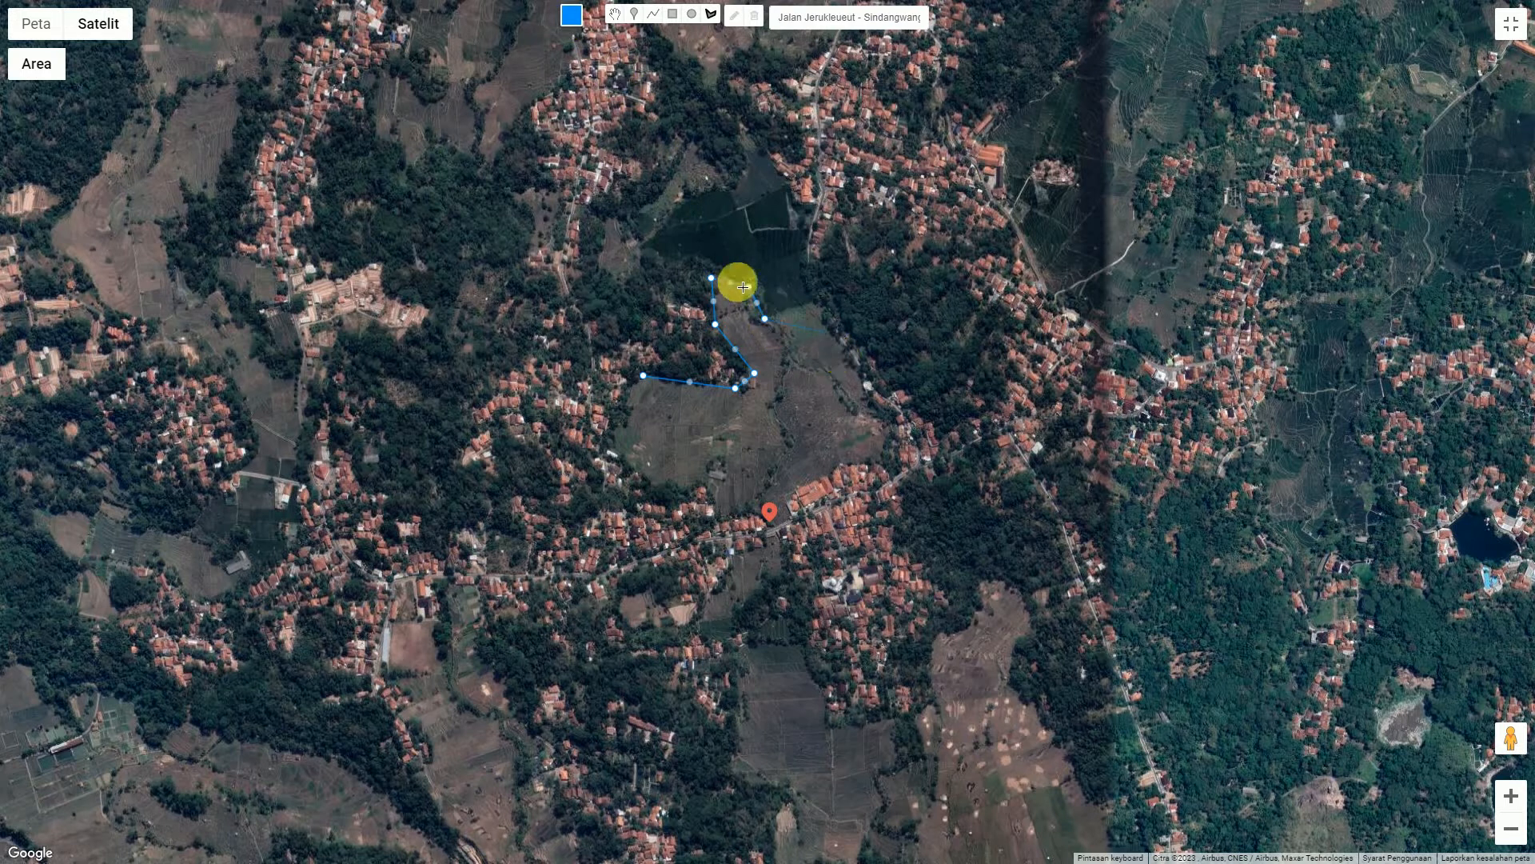
{"action": "left_click", "coordinate": [572, 16]}
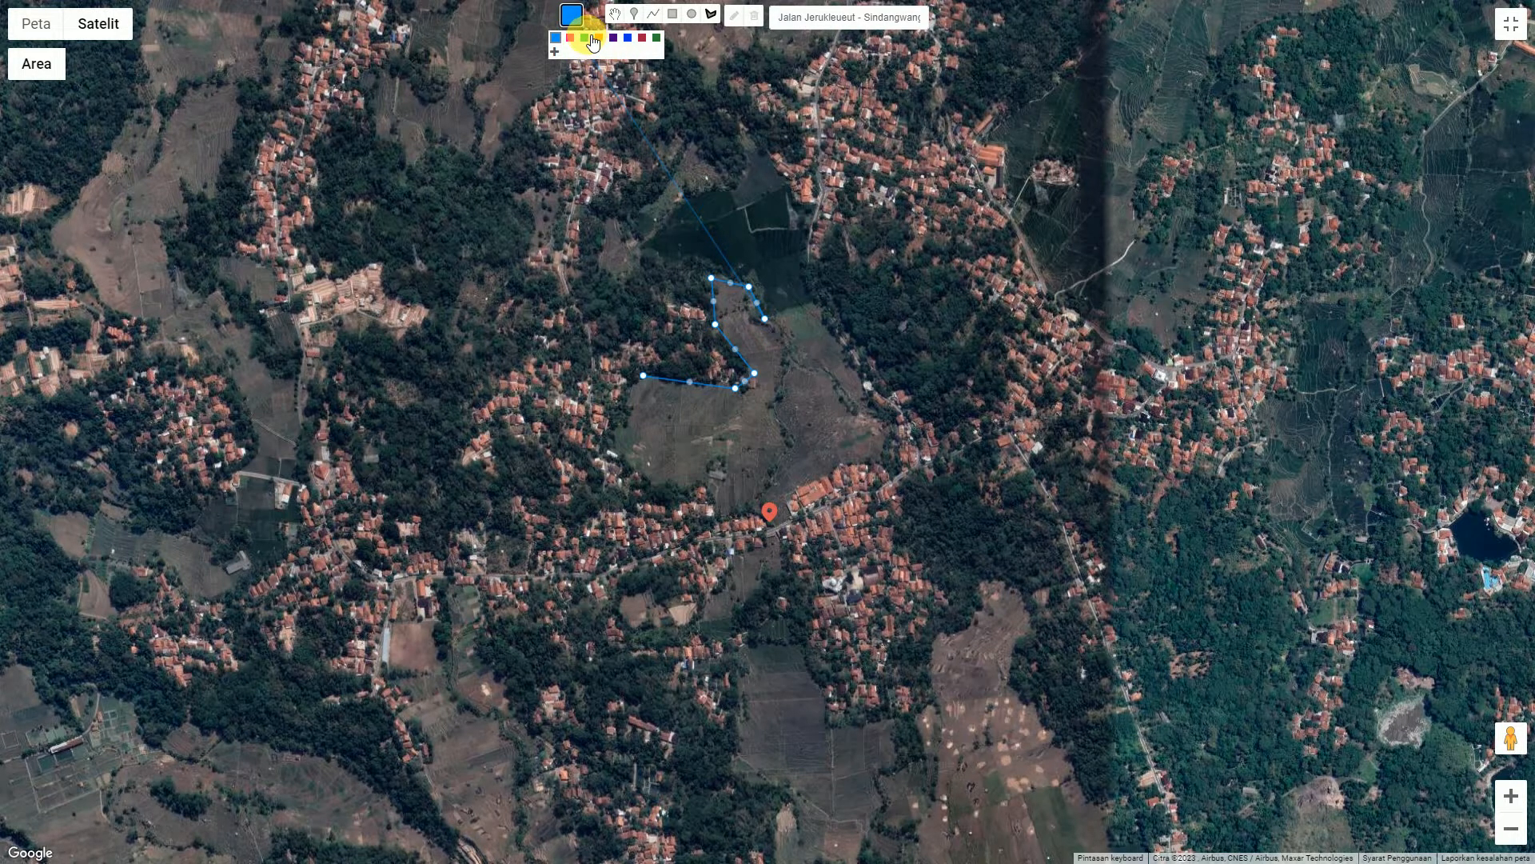
{"action": "left_click", "coordinate": [589, 40]}
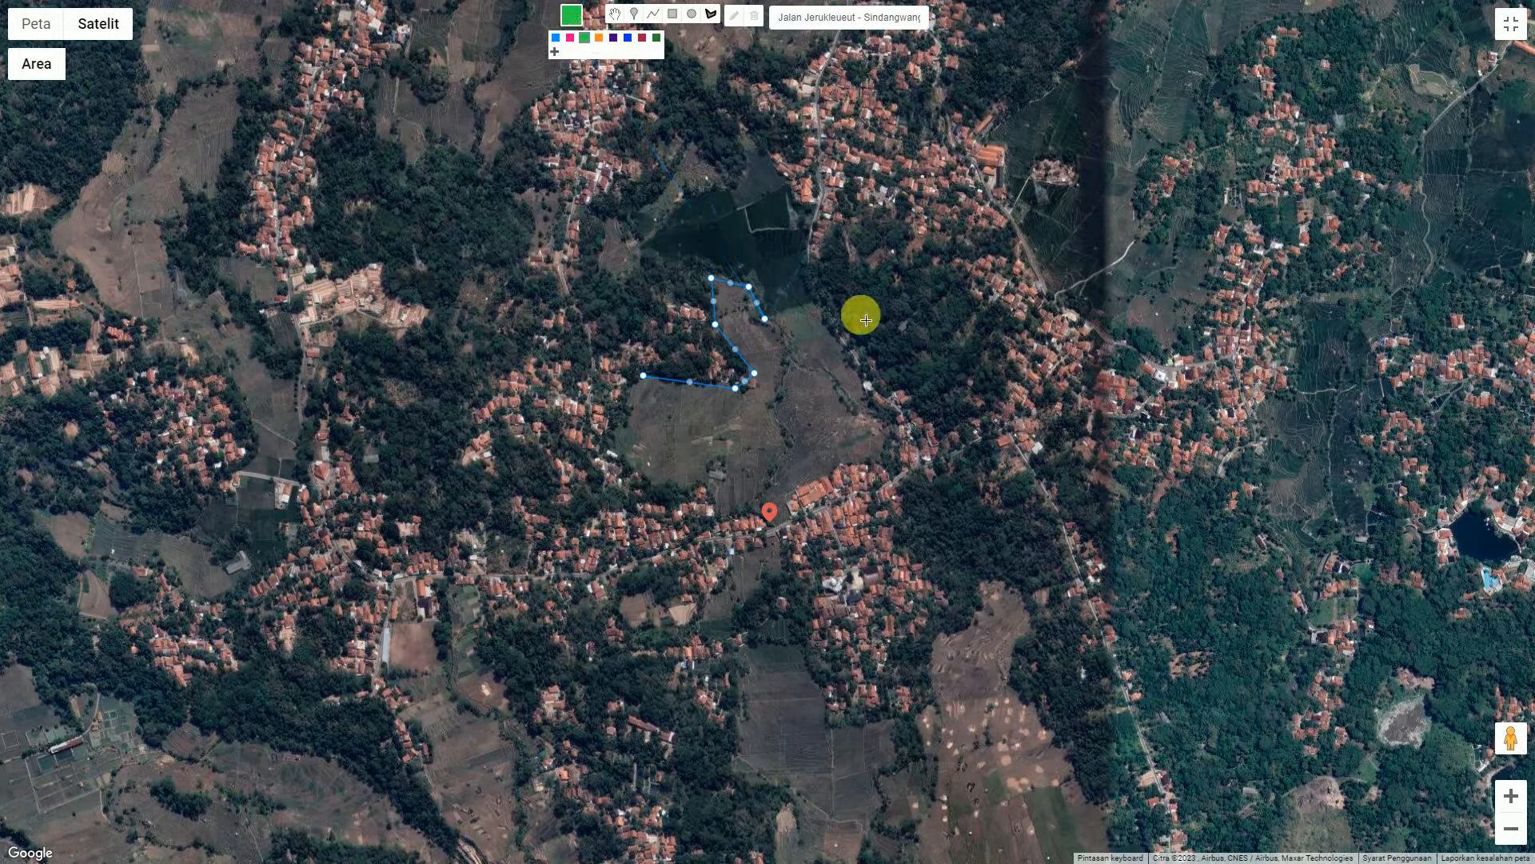
{"action": "left_click", "coordinate": [812, 304]}
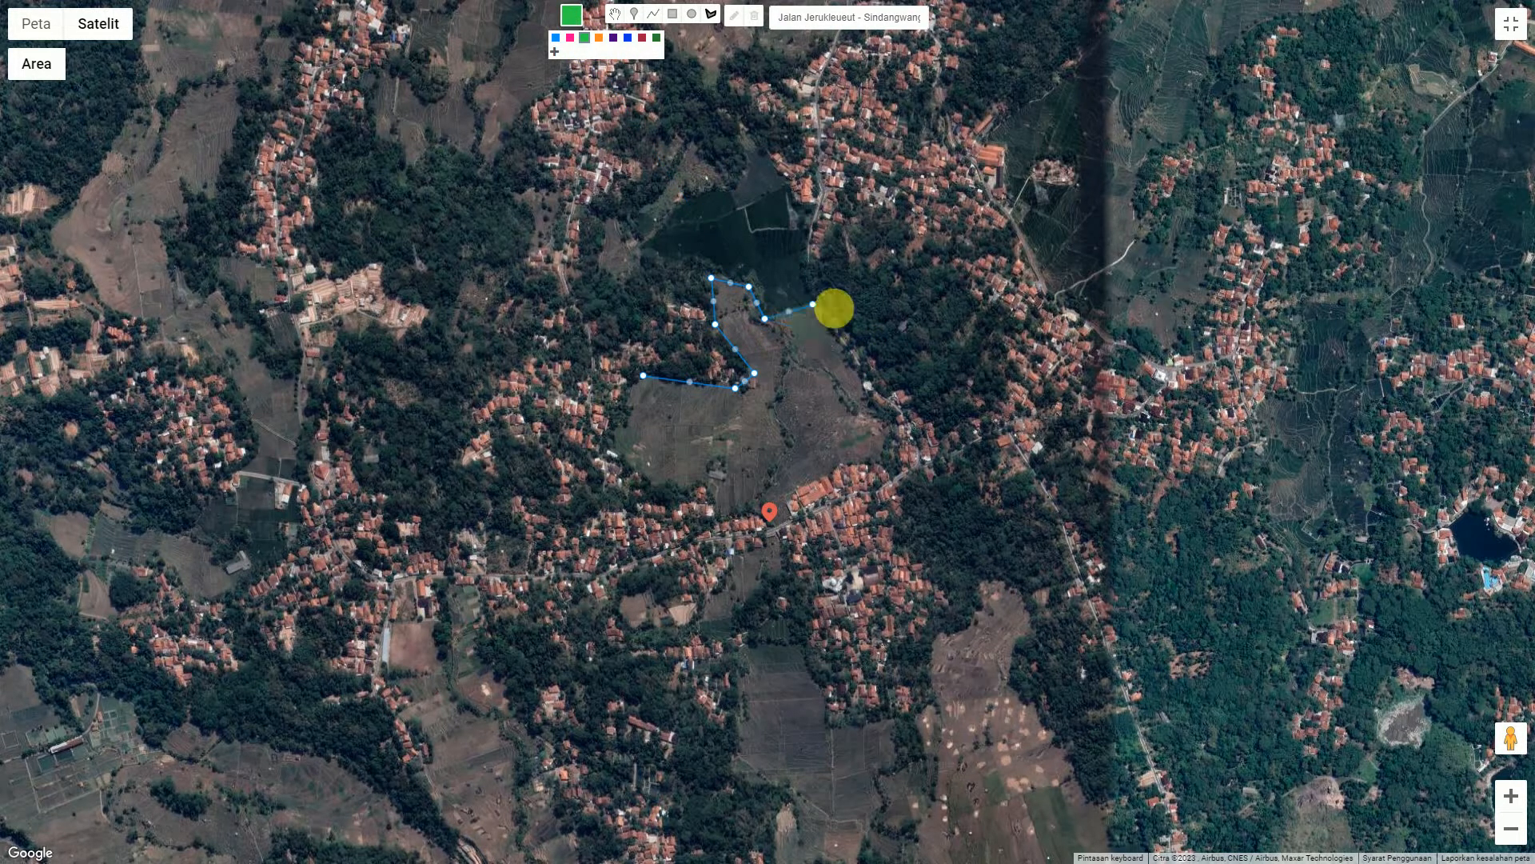
{"action": "left_click", "coordinate": [870, 386]}
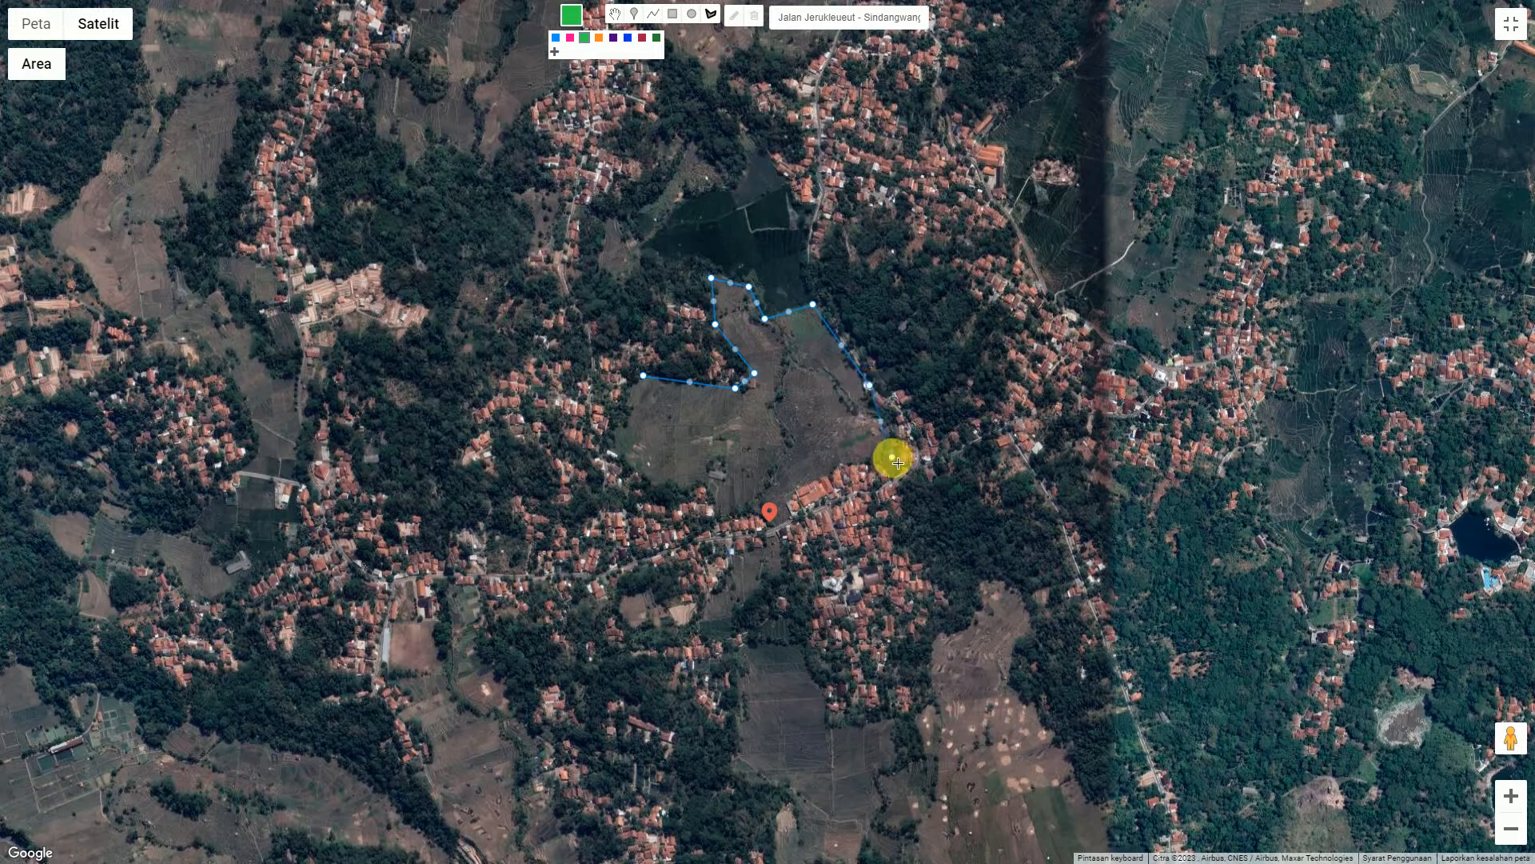
{"action": "double_click", "coordinate": [828, 474]}
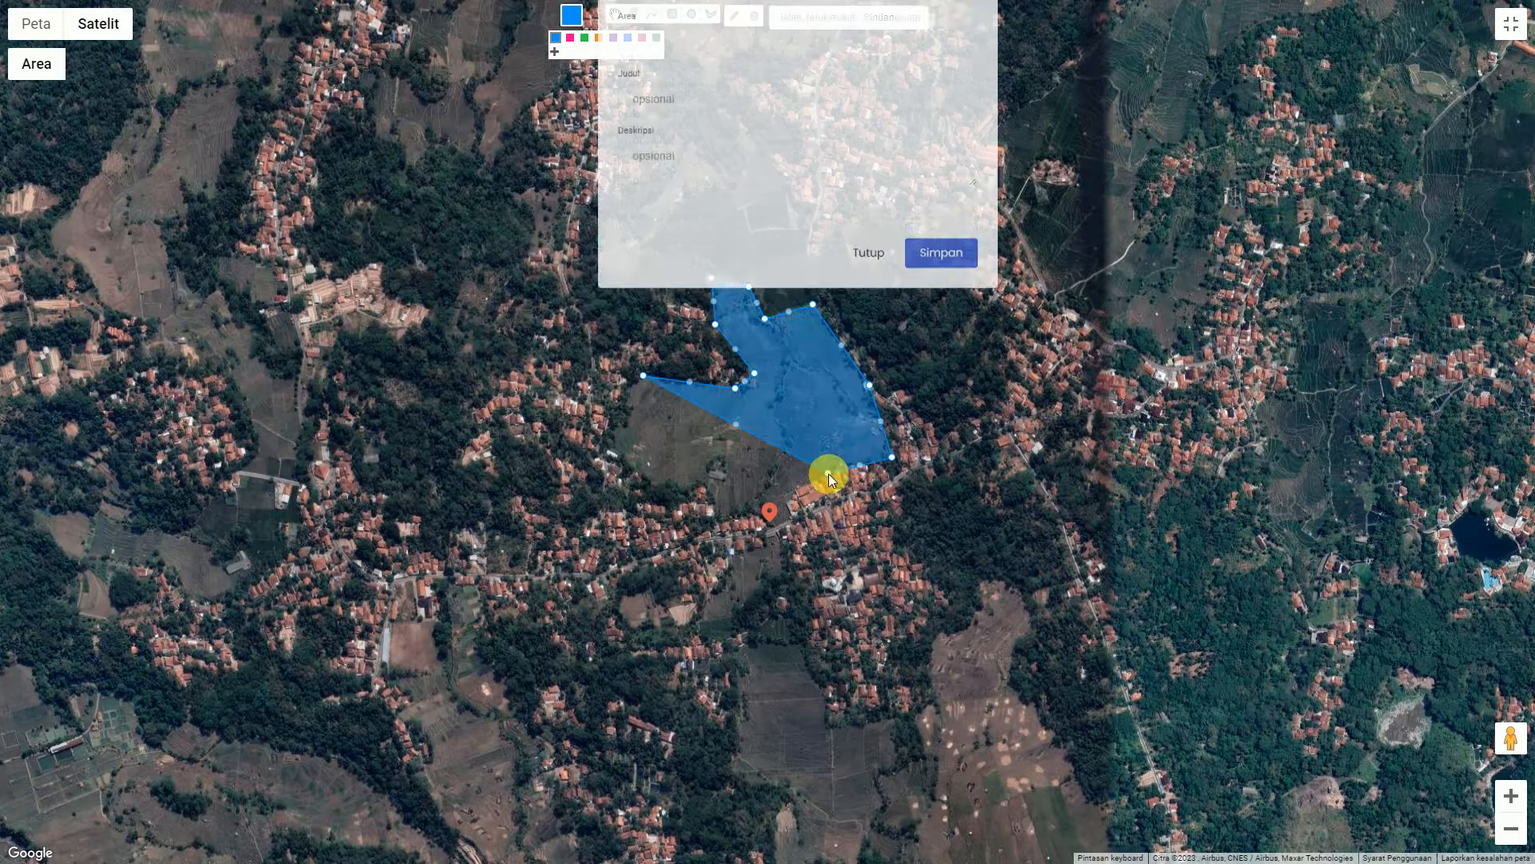
- Close the area details form without saving, delete the blue polygon from the map, and return to full screen
{"action": "left_click", "coordinate": [874, 289]}
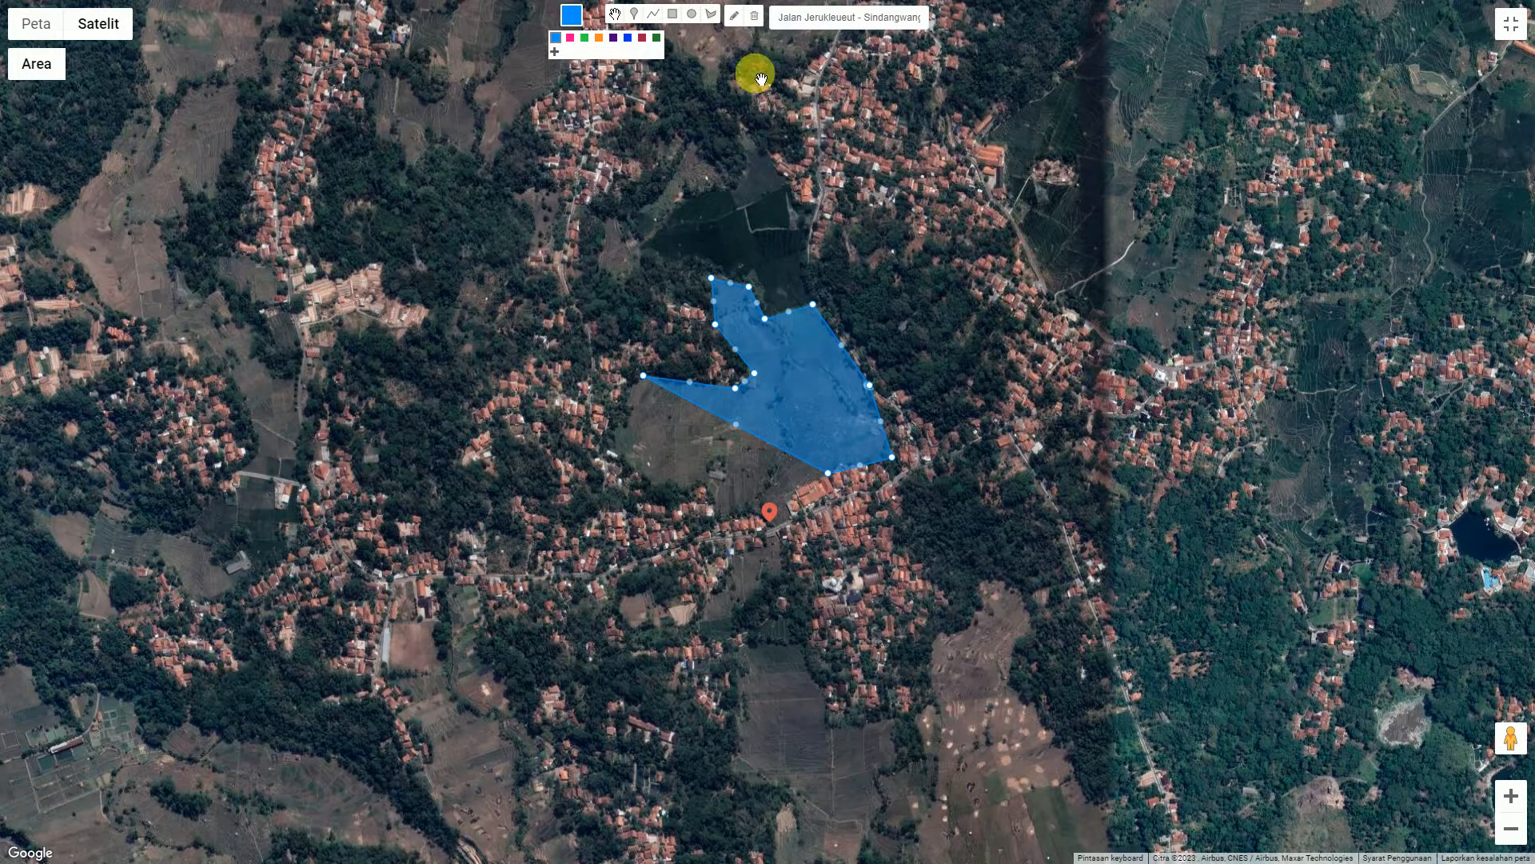
{"action": "left_click", "coordinate": [848, 296]}
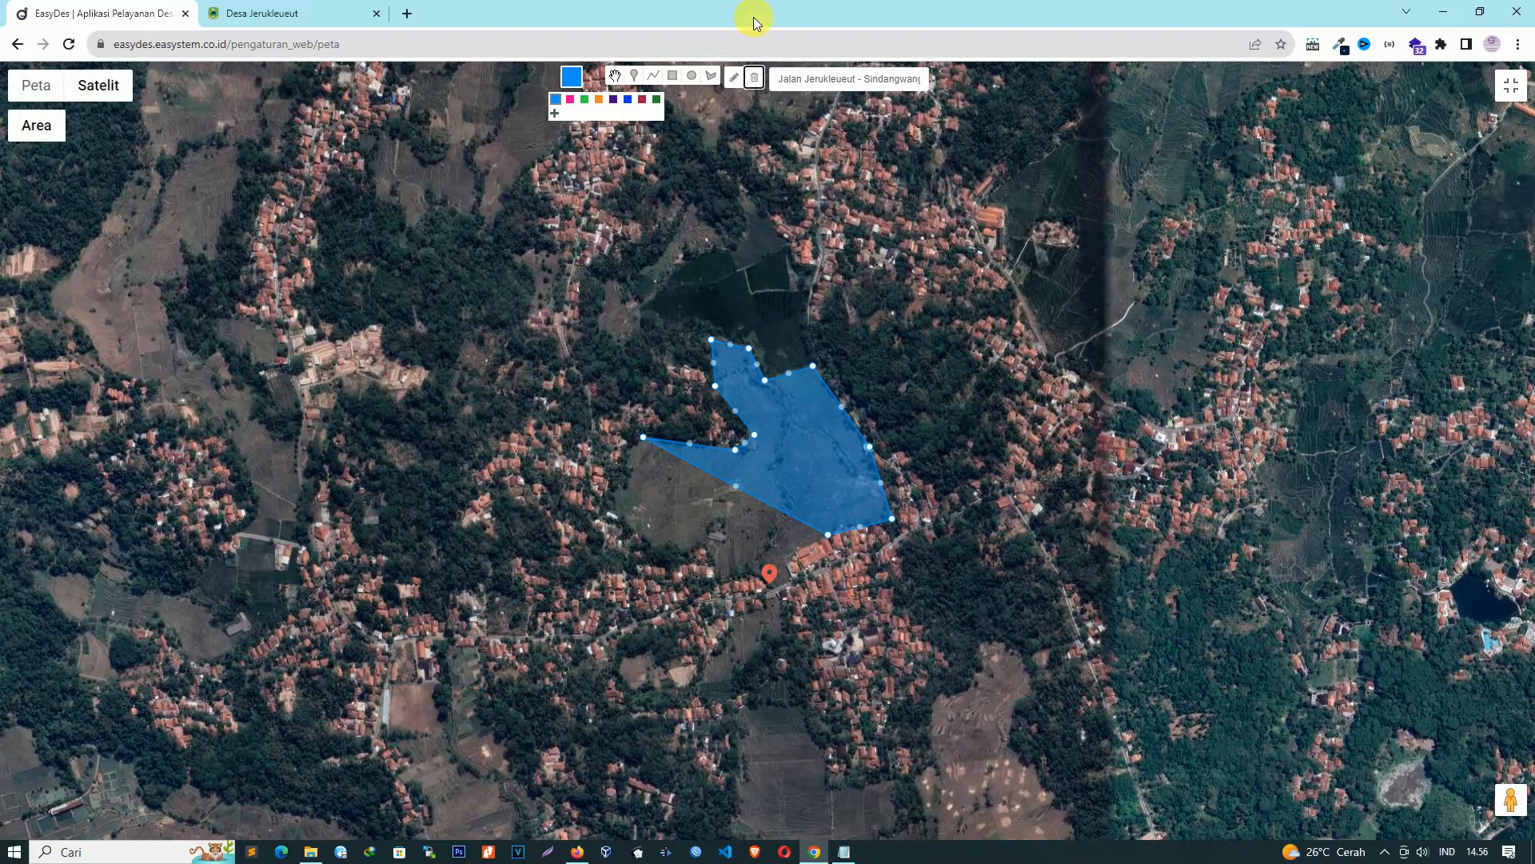
{"action": "left_click", "coordinate": [756, 16]}
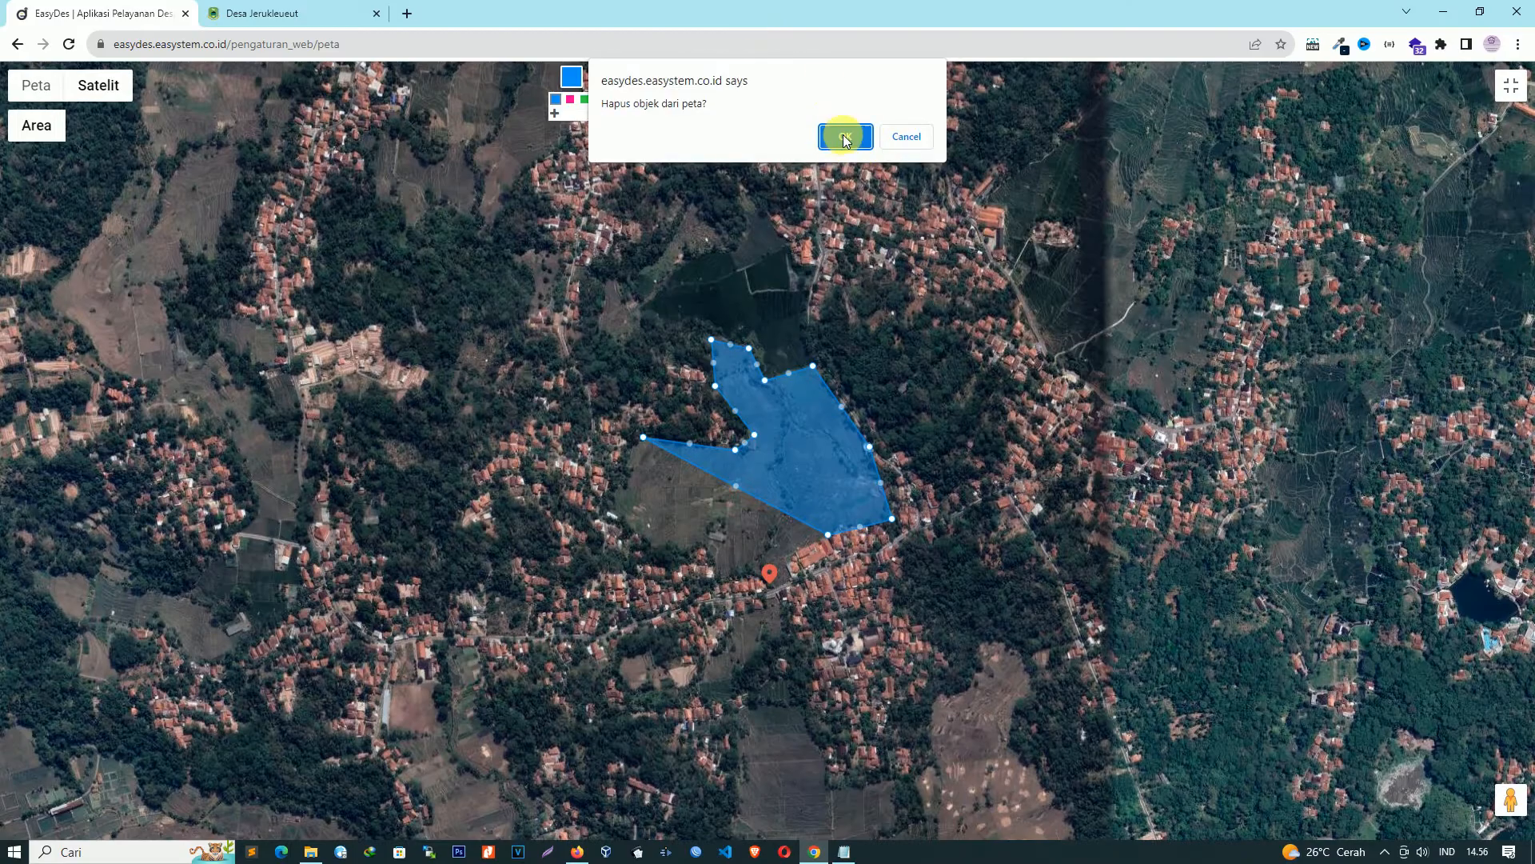
{"action": "left_click", "coordinate": [845, 137]}
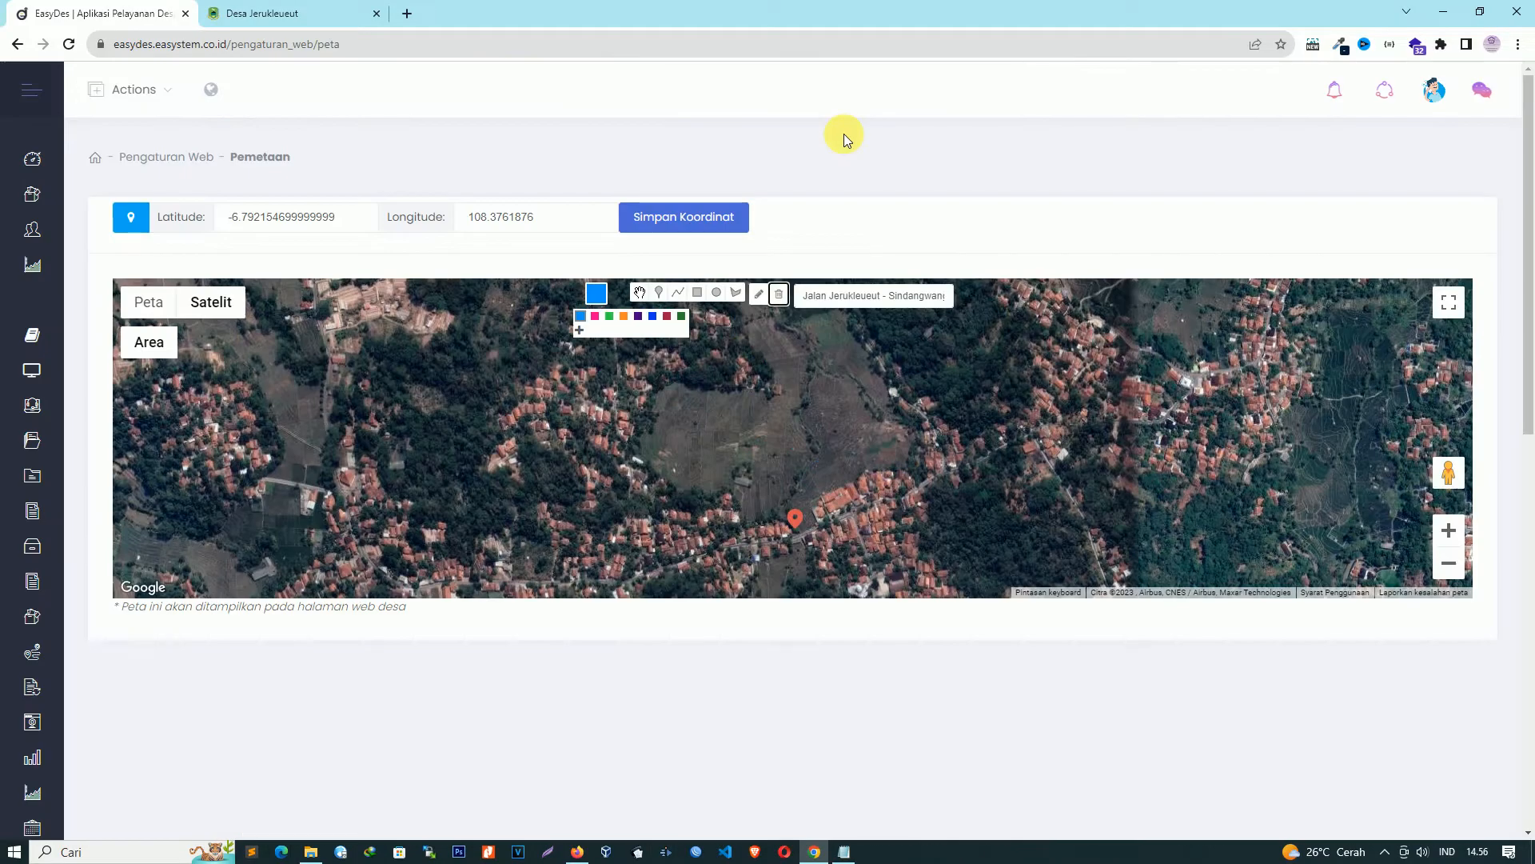
{"action": "left_click", "coordinate": [1447, 301]}
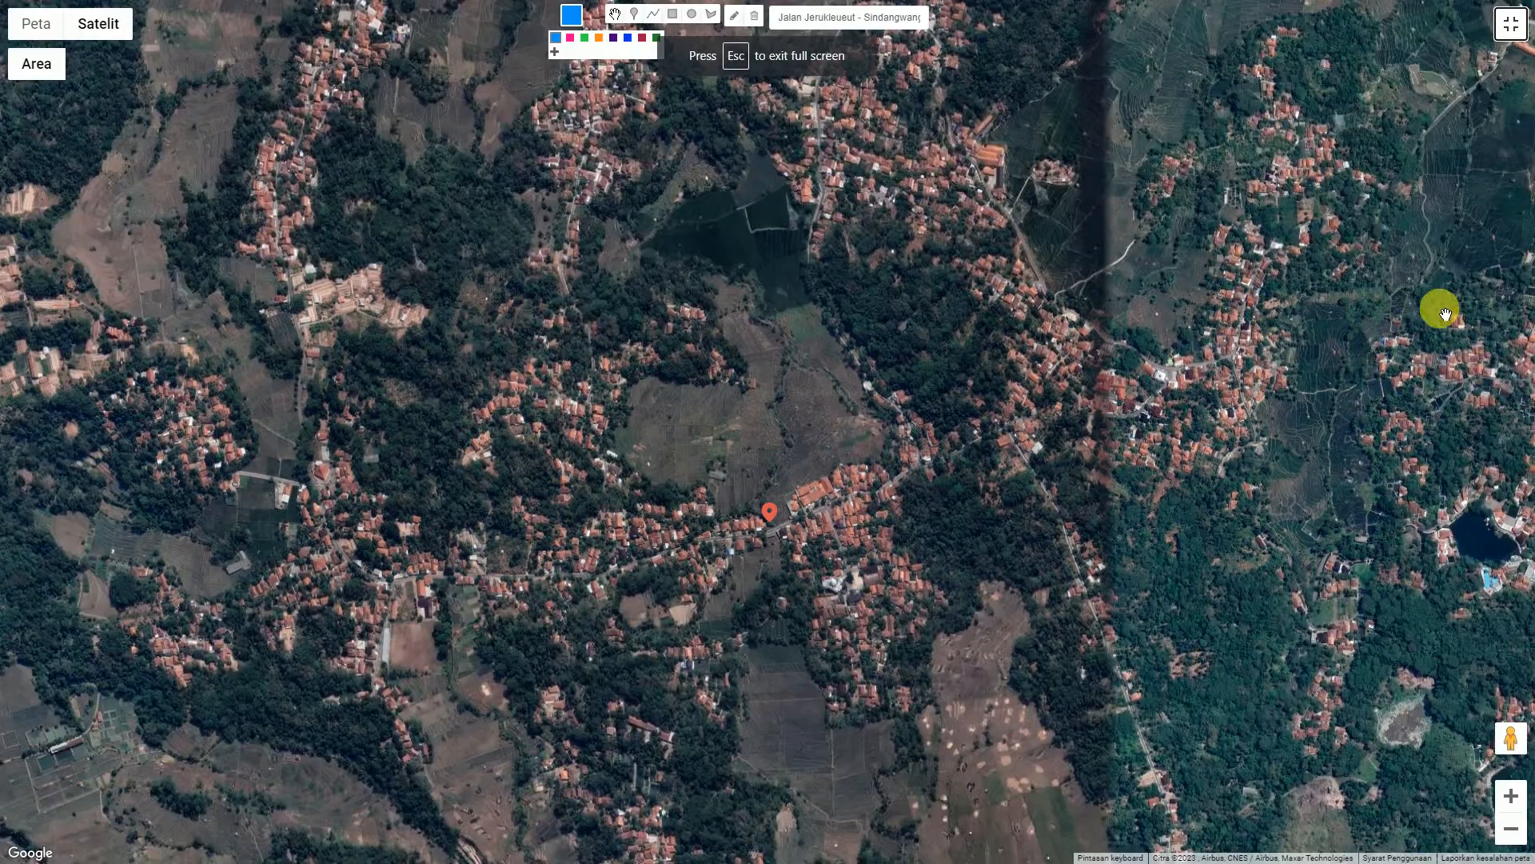
- Draw a closed green polygon around the entire open field area just north of the red marker
{"action": "left_click", "coordinate": [585, 38]}
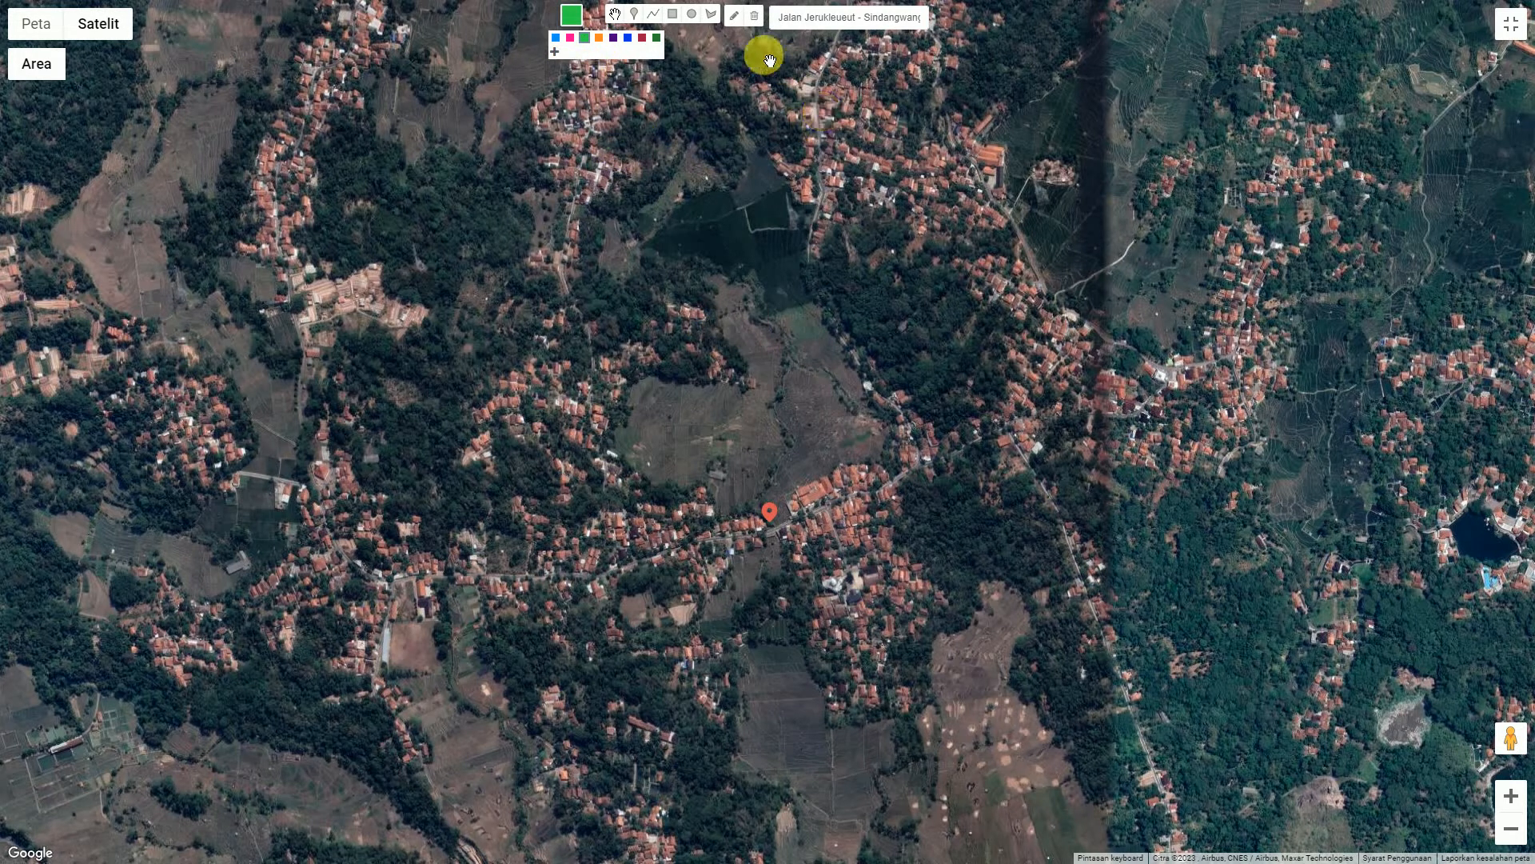
{"action": "left_click", "coordinate": [712, 15]}
{"action": "left_click", "coordinate": [644, 376]}
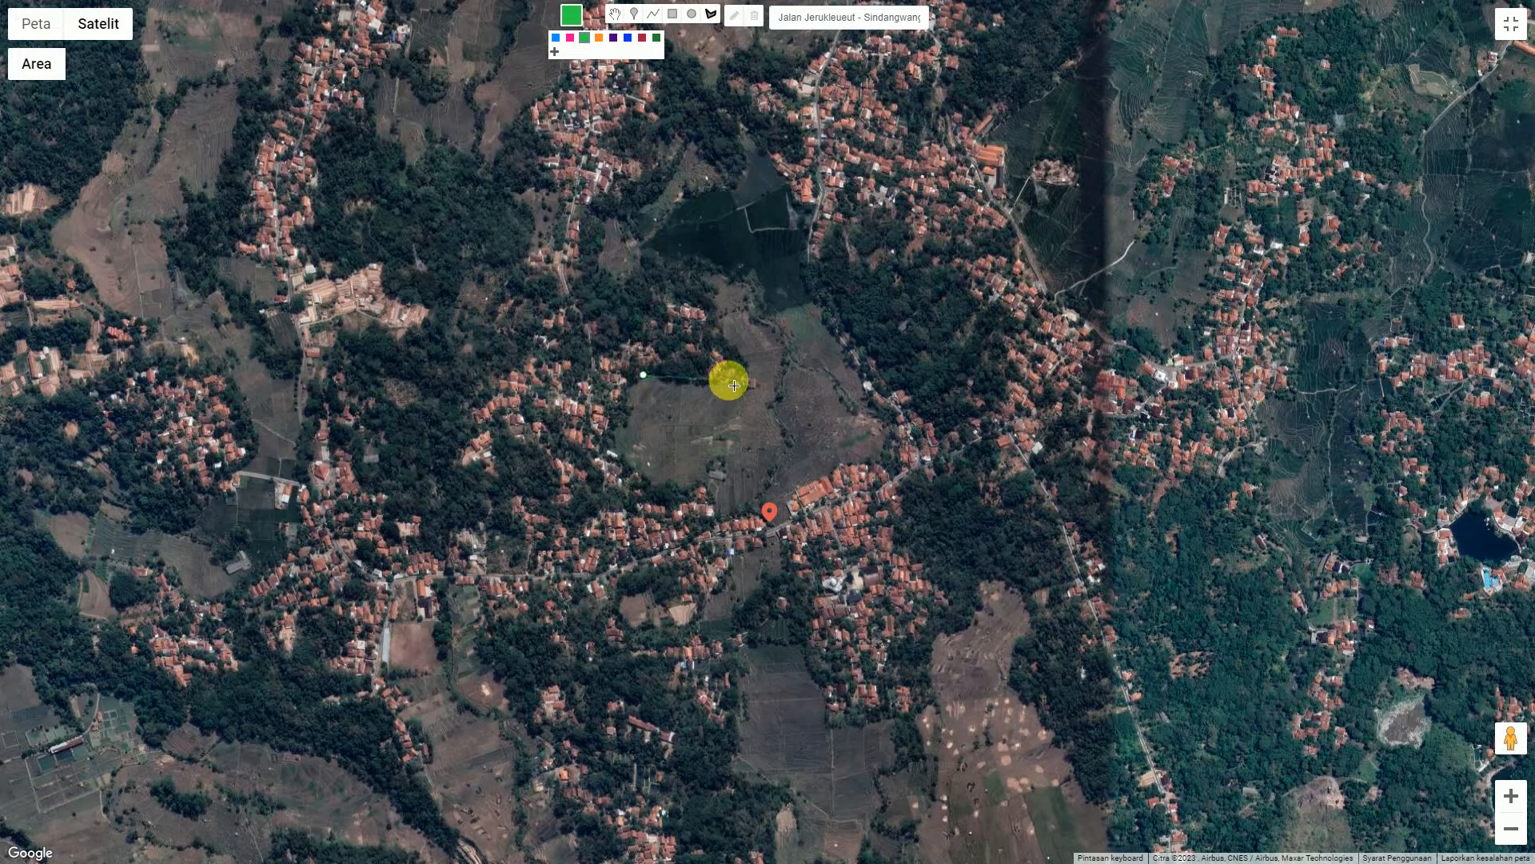
{"action": "left_click", "coordinate": [723, 380]}
{"action": "left_click", "coordinate": [748, 370]}
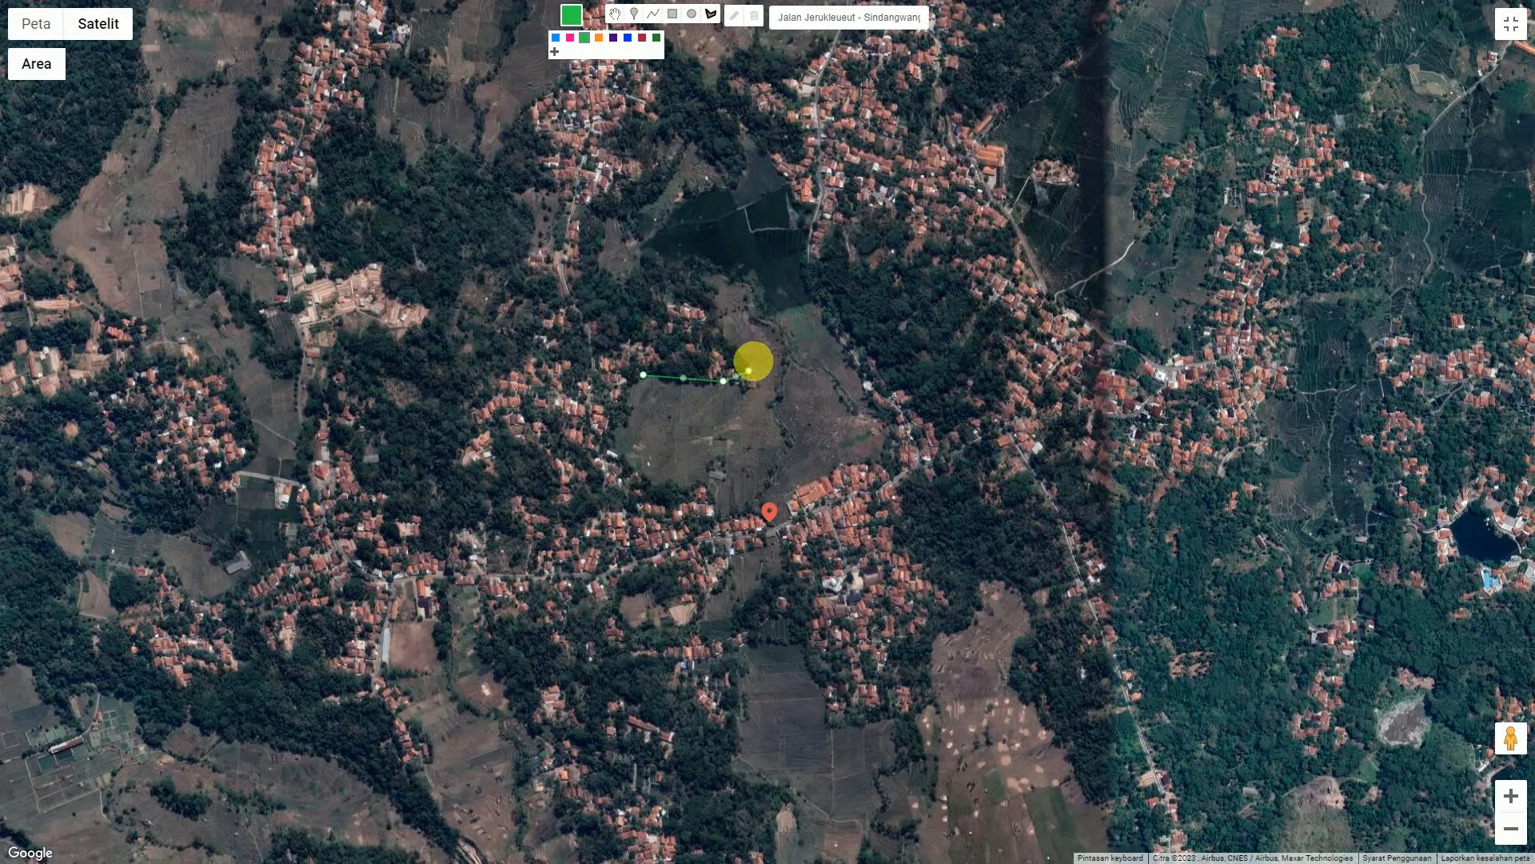
{"action": "left_click", "coordinate": [715, 322]}
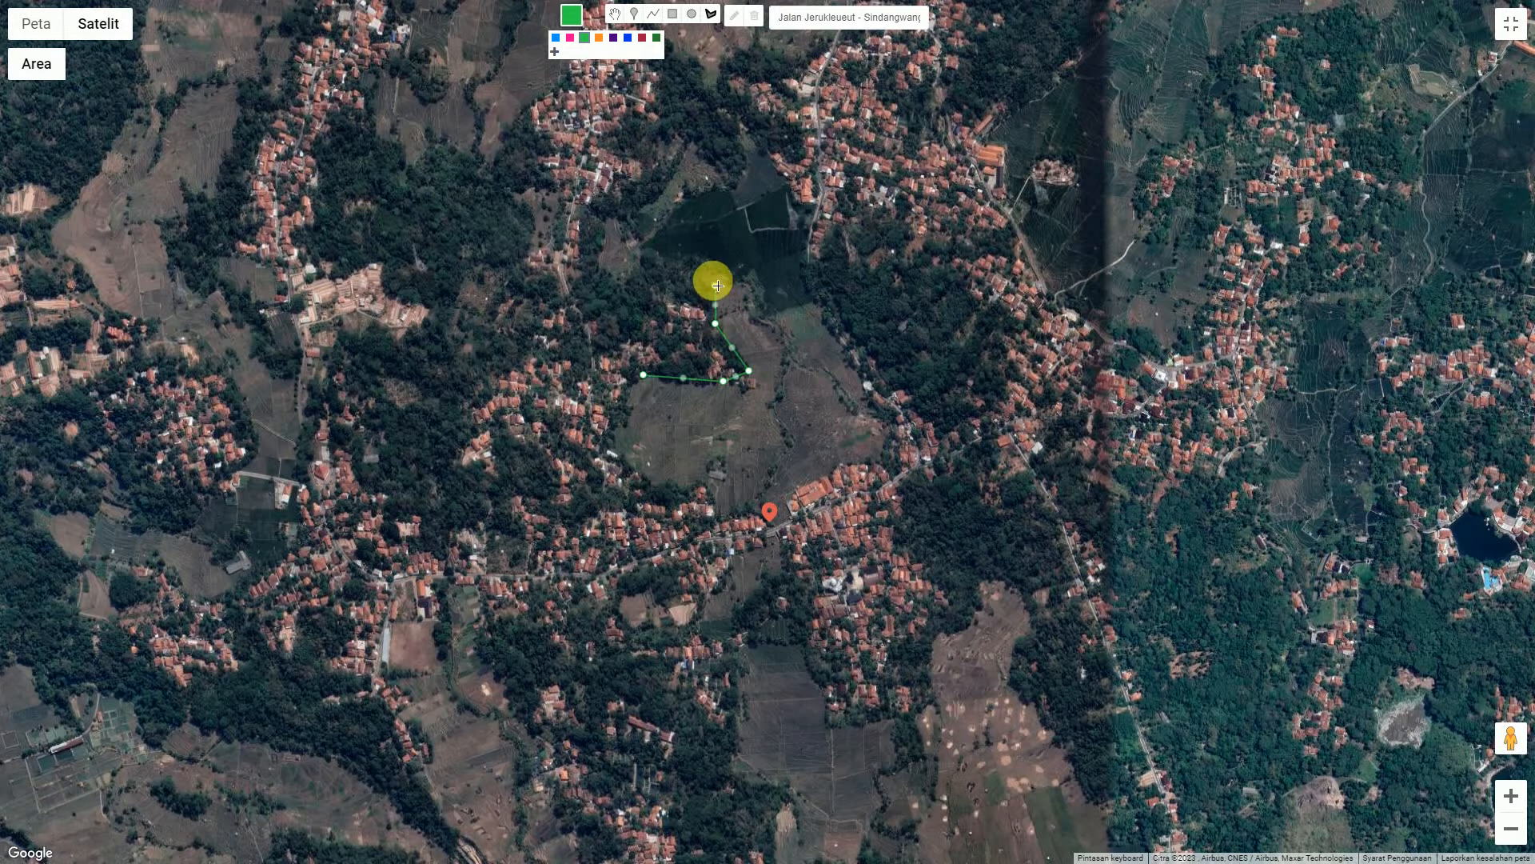
{"action": "left_click", "coordinate": [719, 273]}
{"action": "left_click", "coordinate": [752, 286]}
{"action": "left_click", "coordinate": [763, 322]}
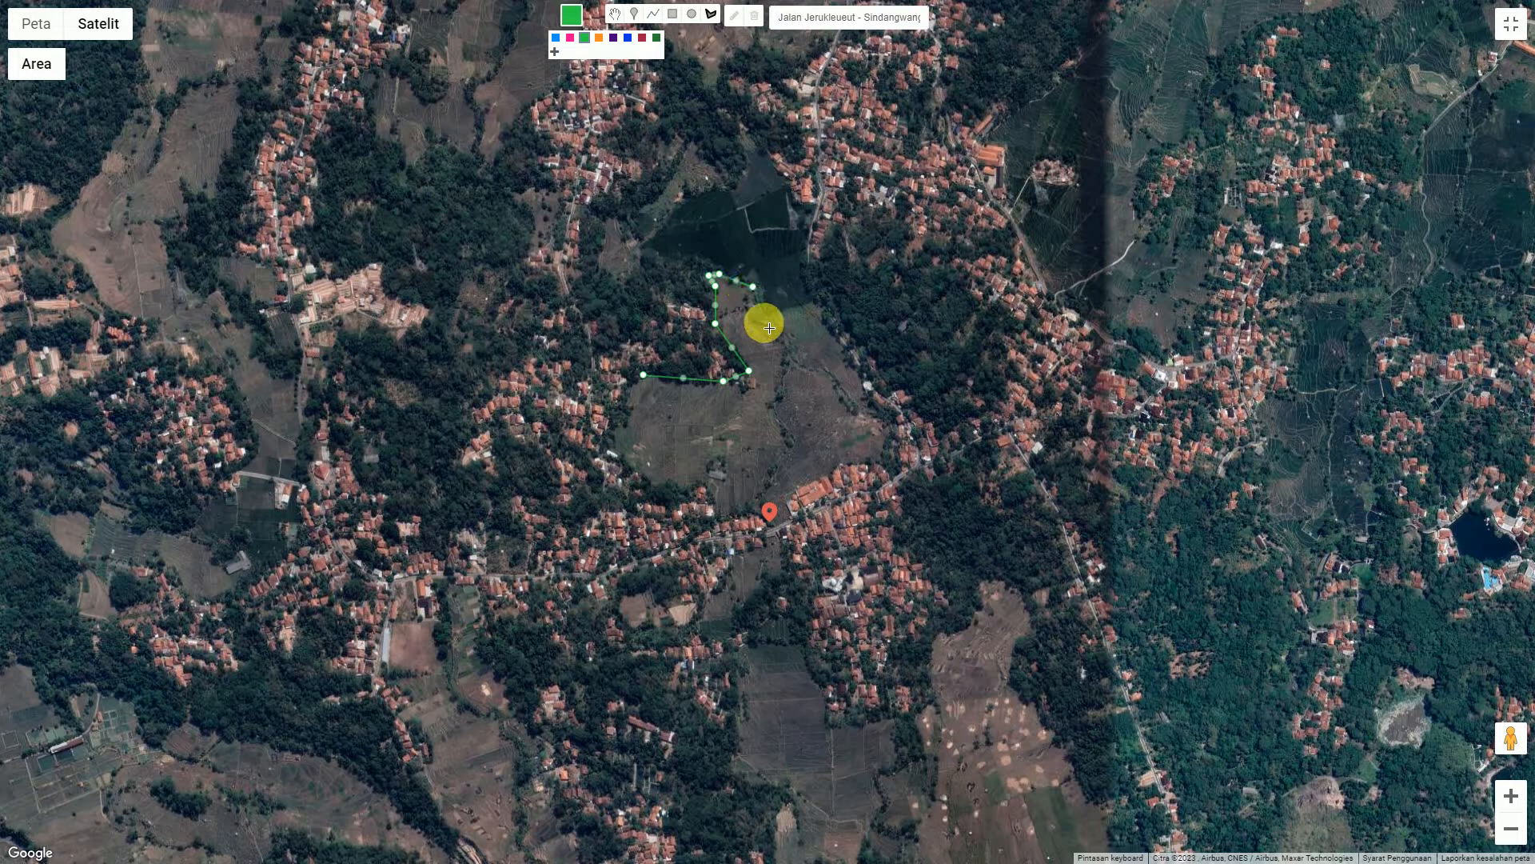
{"action": "left_click", "coordinate": [810, 298]}
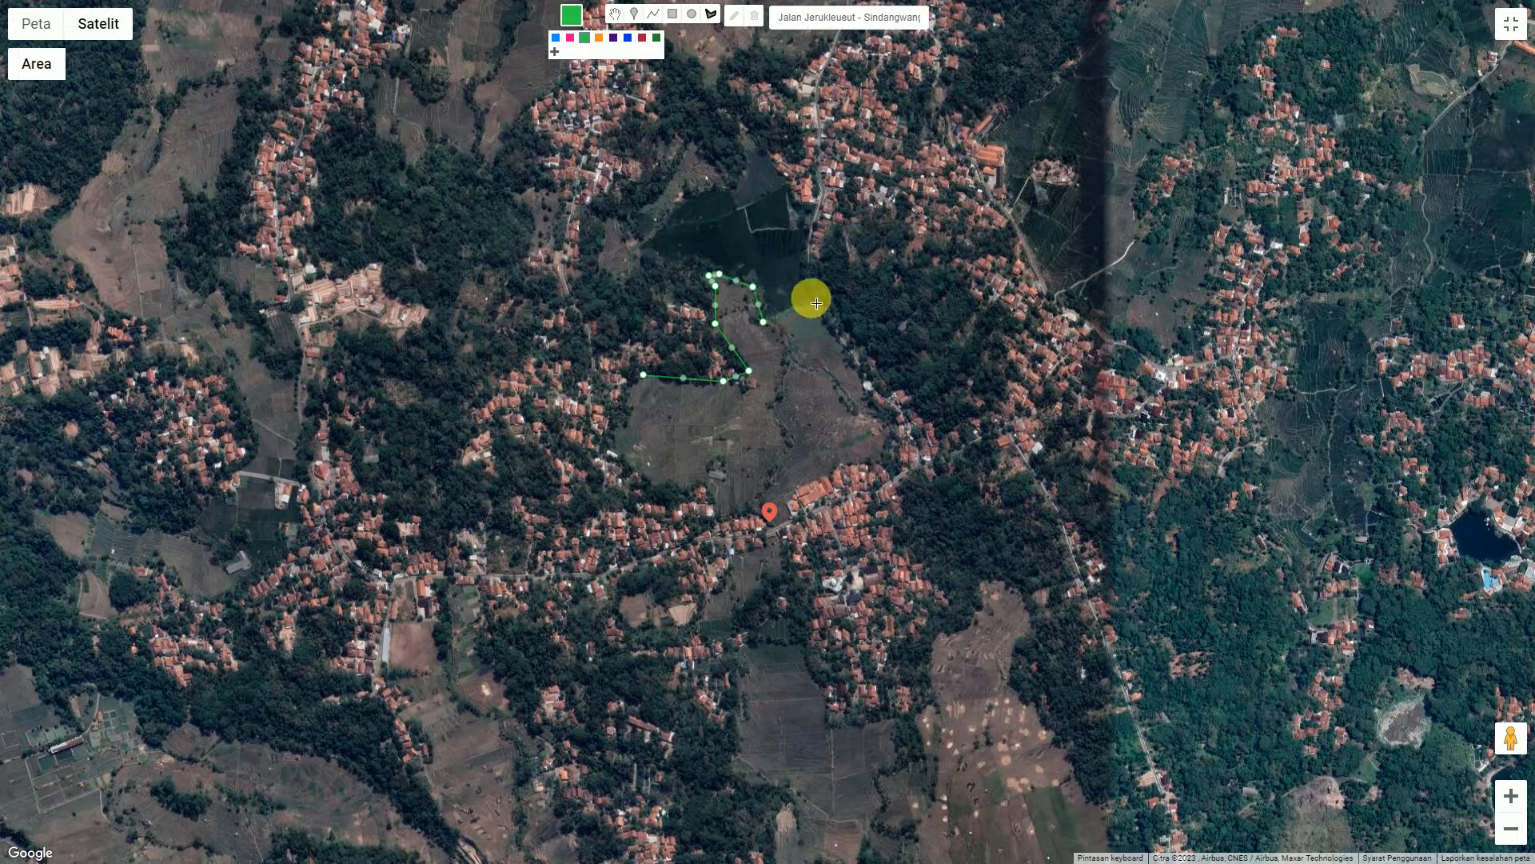
{"action": "left_click", "coordinate": [865, 378]}
{"action": "left_click", "coordinate": [864, 403]}
{"action": "left_click", "coordinate": [890, 431]}
{"action": "left_click", "coordinate": [880, 460]}
{"action": "left_click", "coordinate": [790, 490]}
{"action": "left_click", "coordinate": [721, 519]}
{"action": "left_click", "coordinate": [710, 487]}
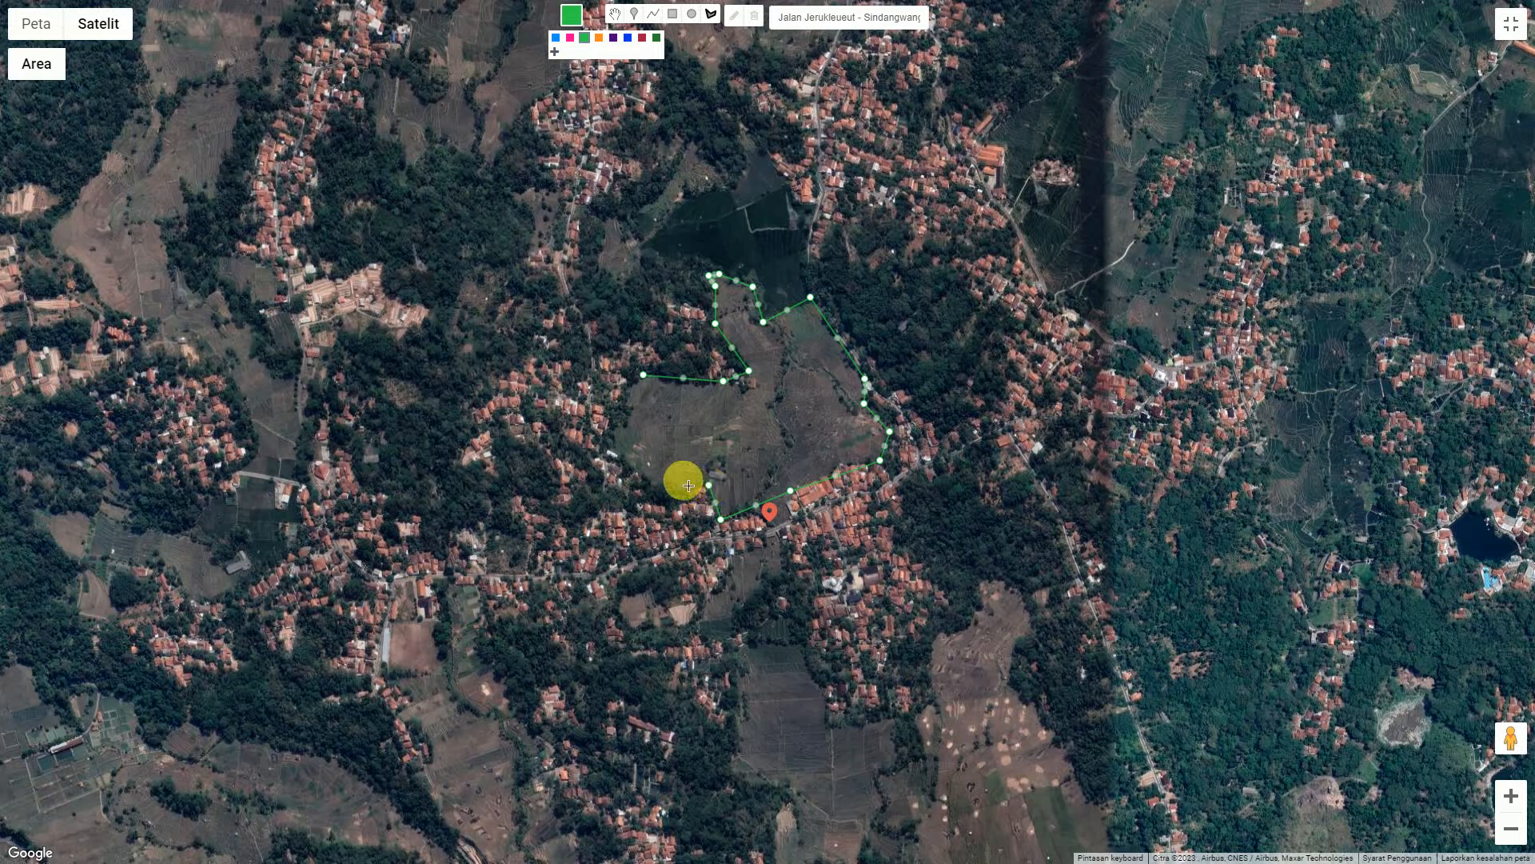
{"action": "left_click", "coordinate": [671, 483]}
{"action": "left_click", "coordinate": [654, 483]}
{"action": "left_click", "coordinate": [615, 443]}
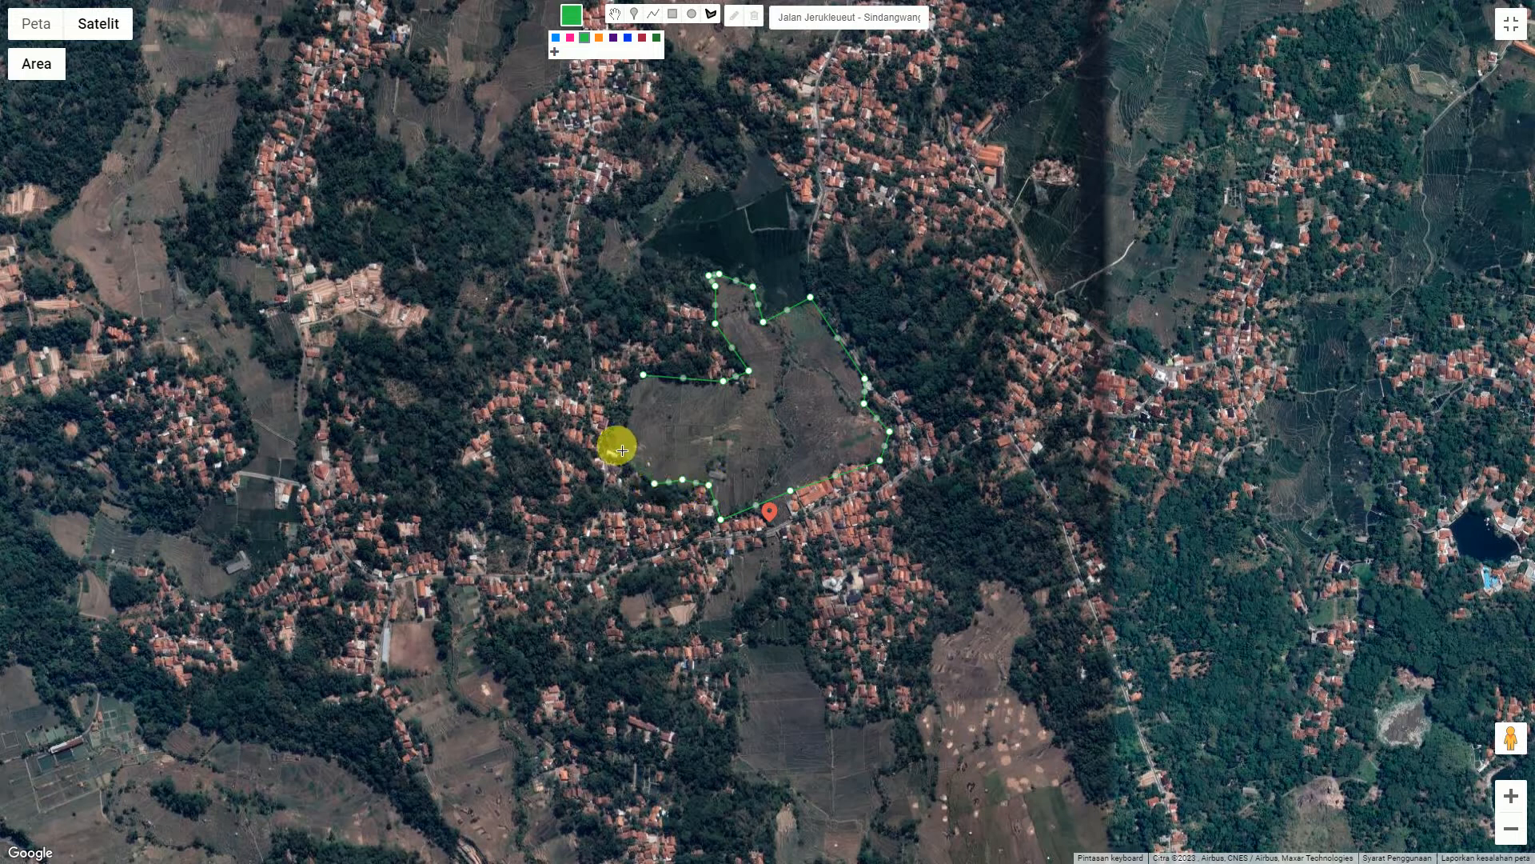
{"action": "left_click", "coordinate": [642, 376]}
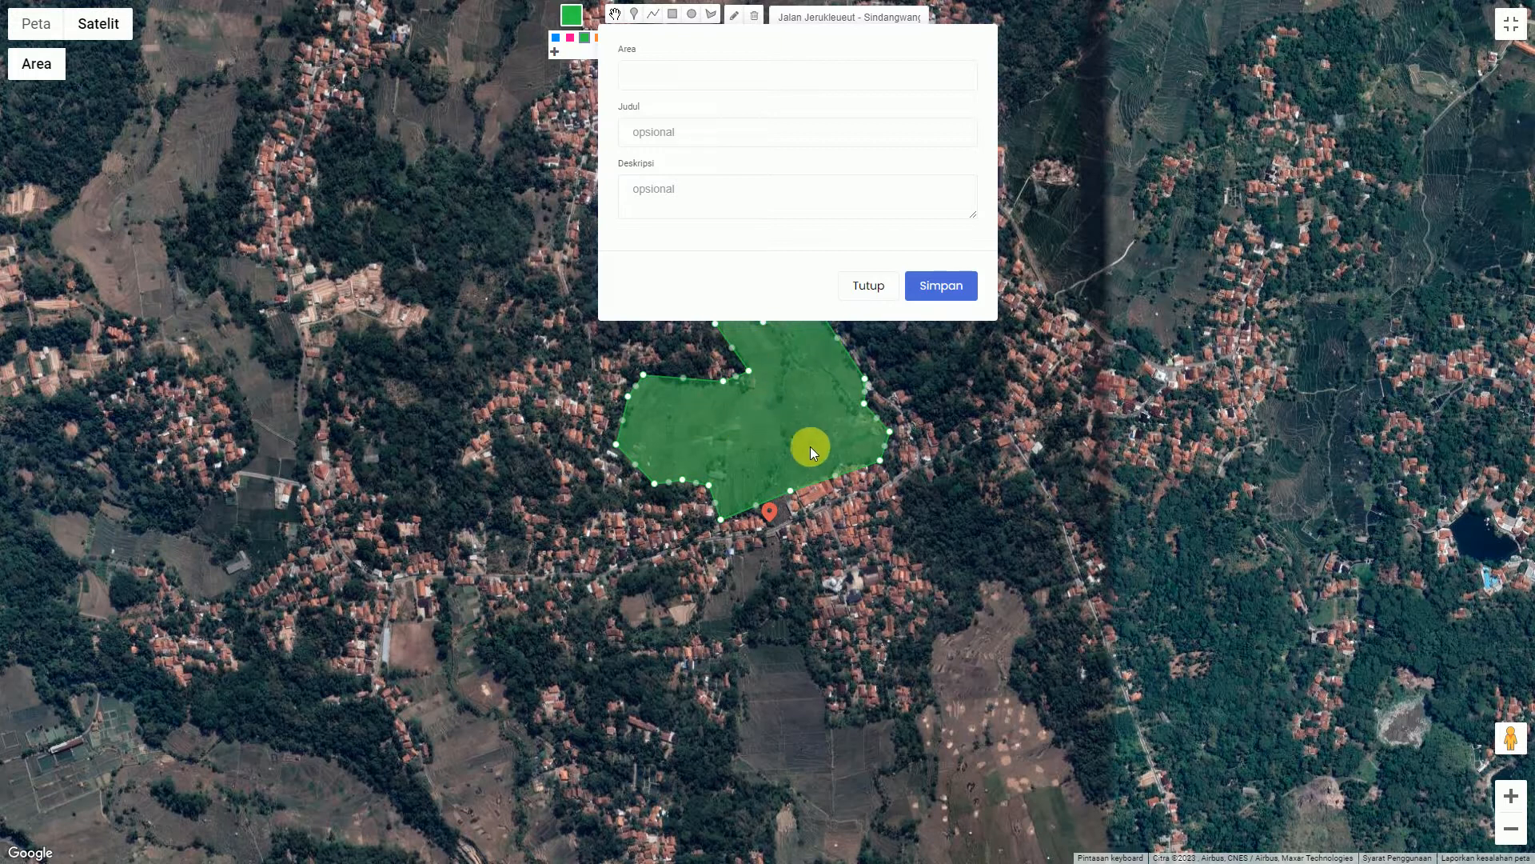
- Set the new polygon's area name to WISATA
{"action": "left_click", "coordinate": [670, 72]}
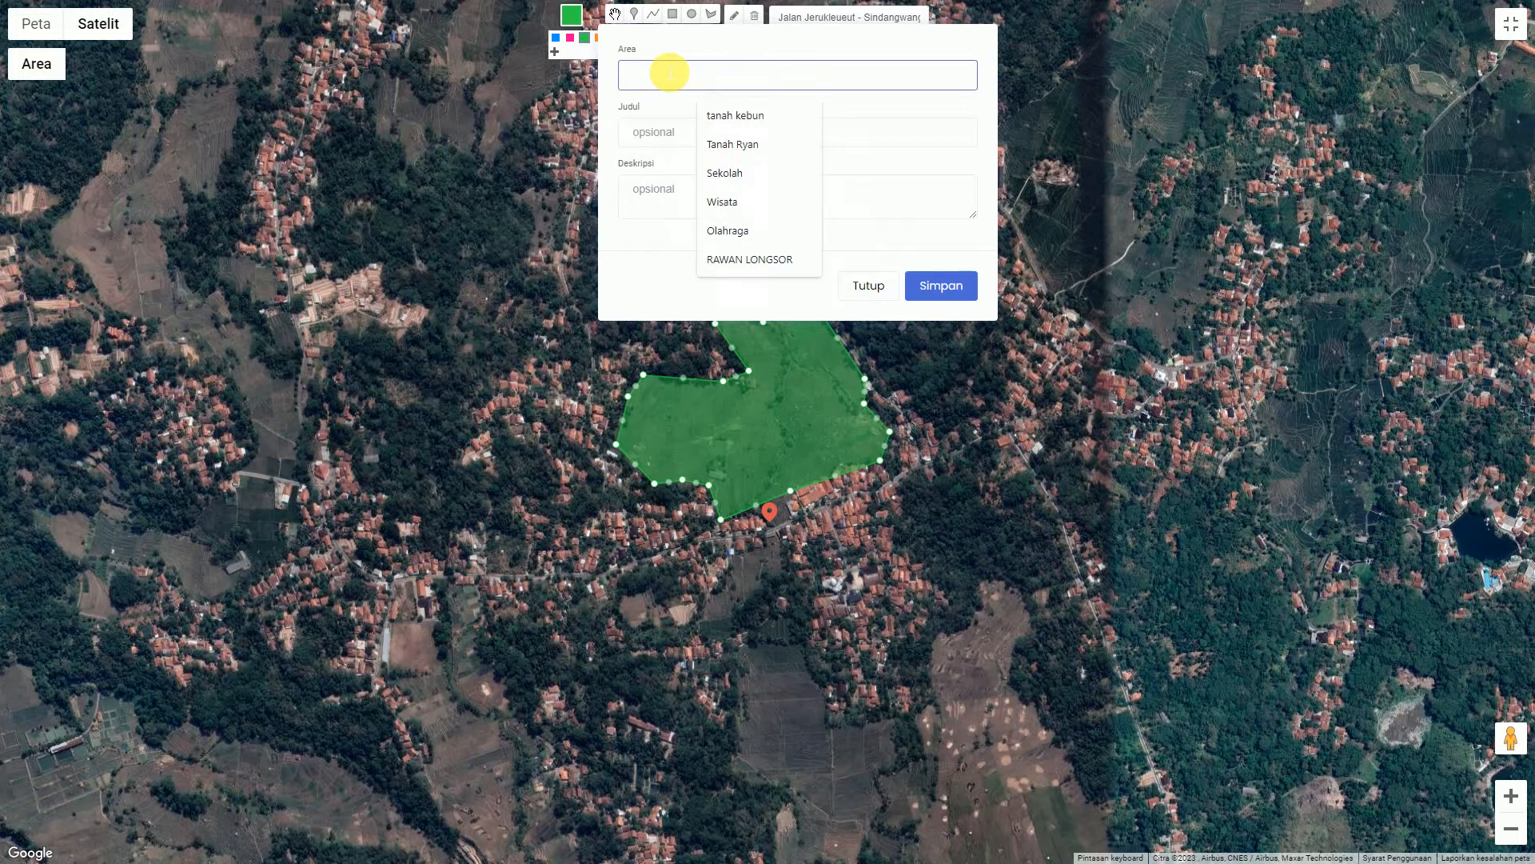
{"action": "type", "text": "wisata"}
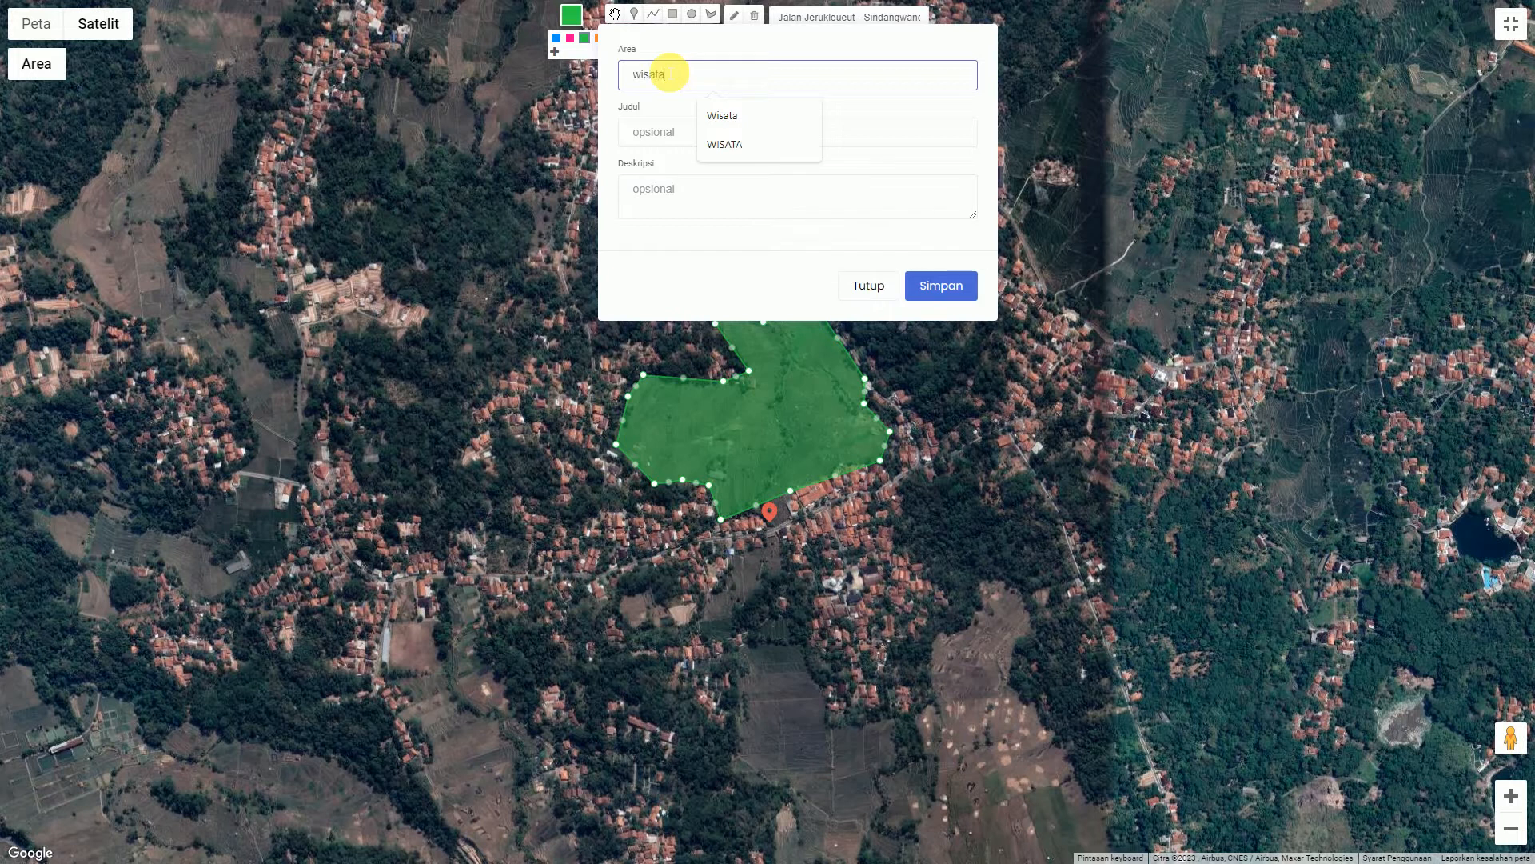
{"action": "left_click_drag", "start_coordinate": [696, 80], "coordinate": [601, 74]}
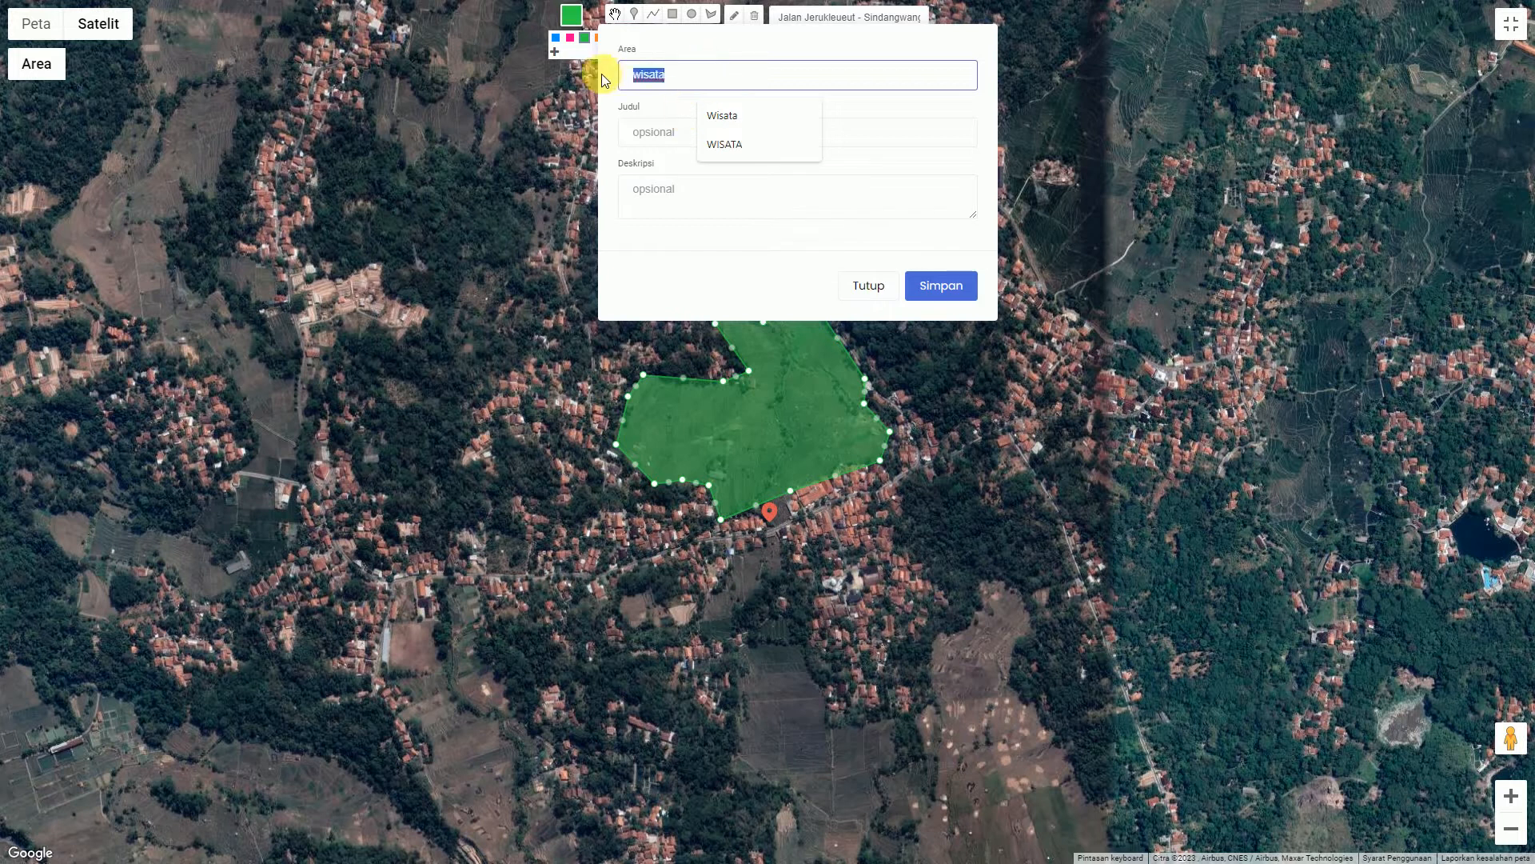
{"action": "type", "text": "wisata"}
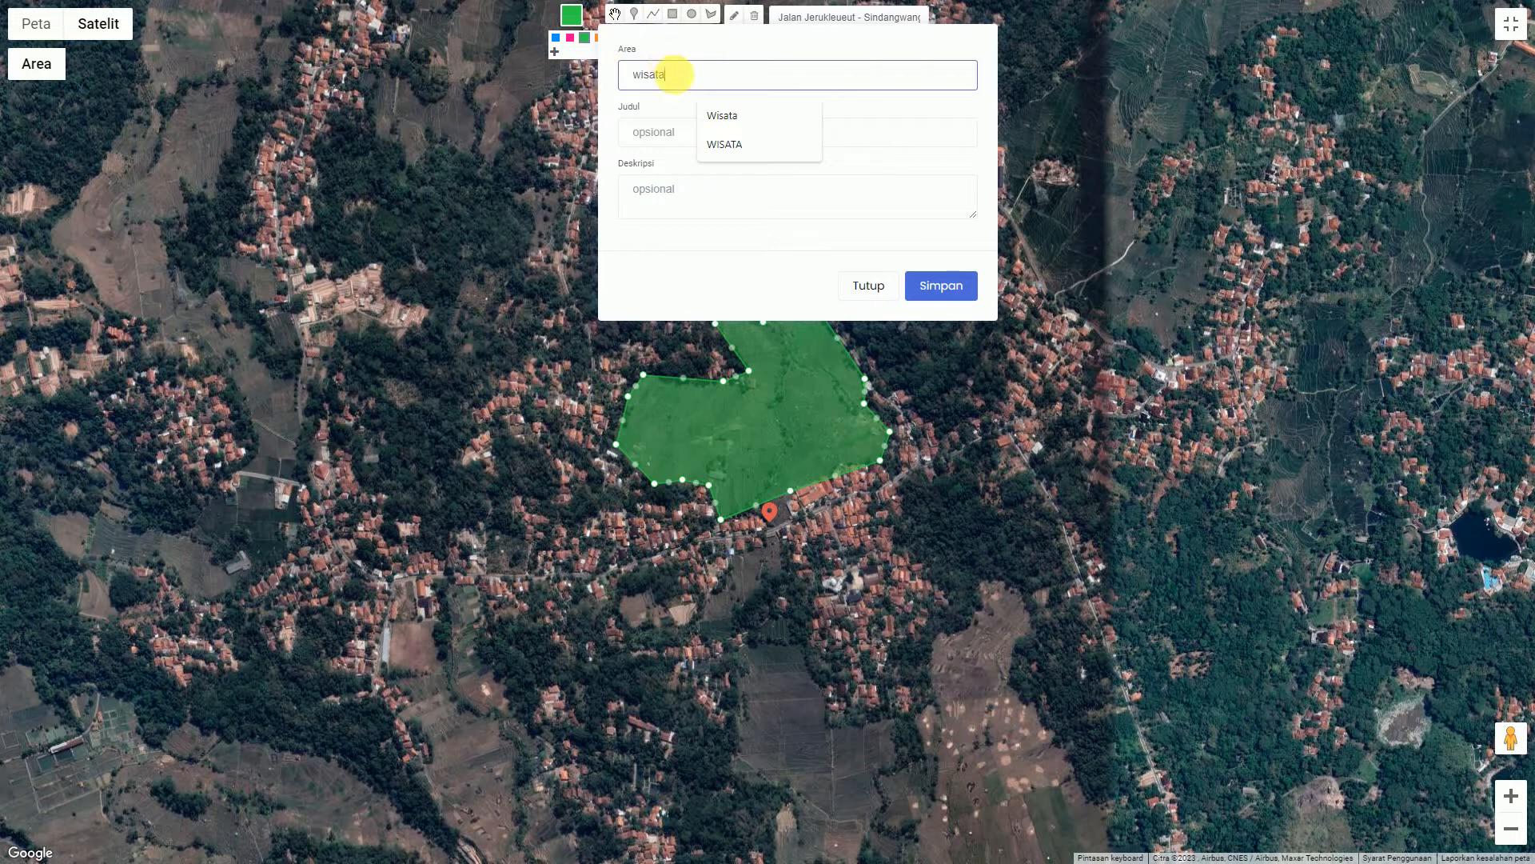
{"action": "left_click", "coordinate": [734, 149]}
- Enter "WISATA SAWAH HIJAU" as the polygon's title
{"action": "left_click", "coordinate": [668, 146]}
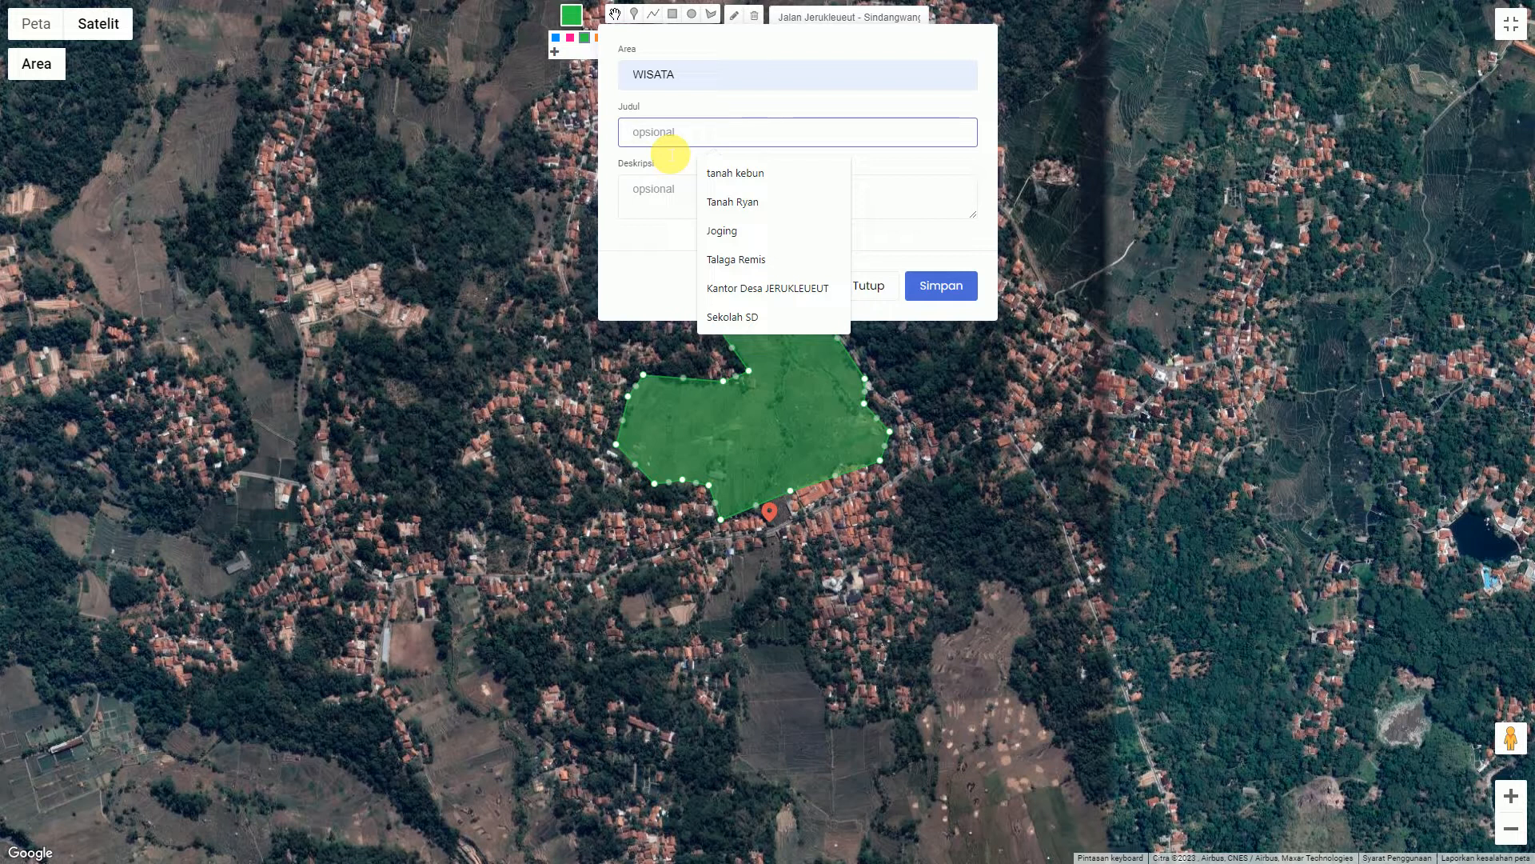
{"action": "type", "text": "WISATA"}
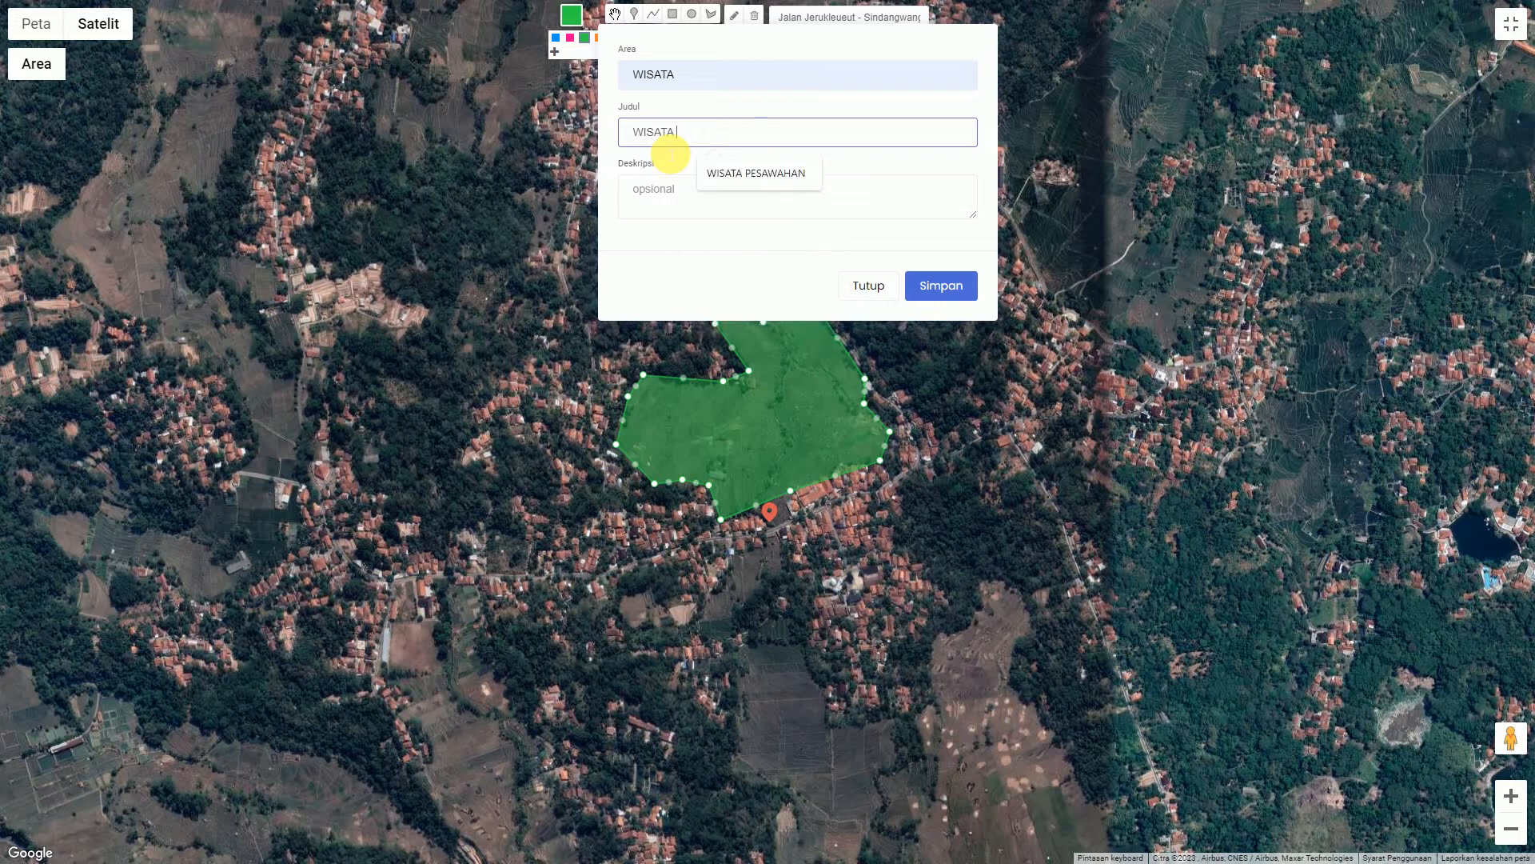
{"action": "type", "text": " SAWAH H"}
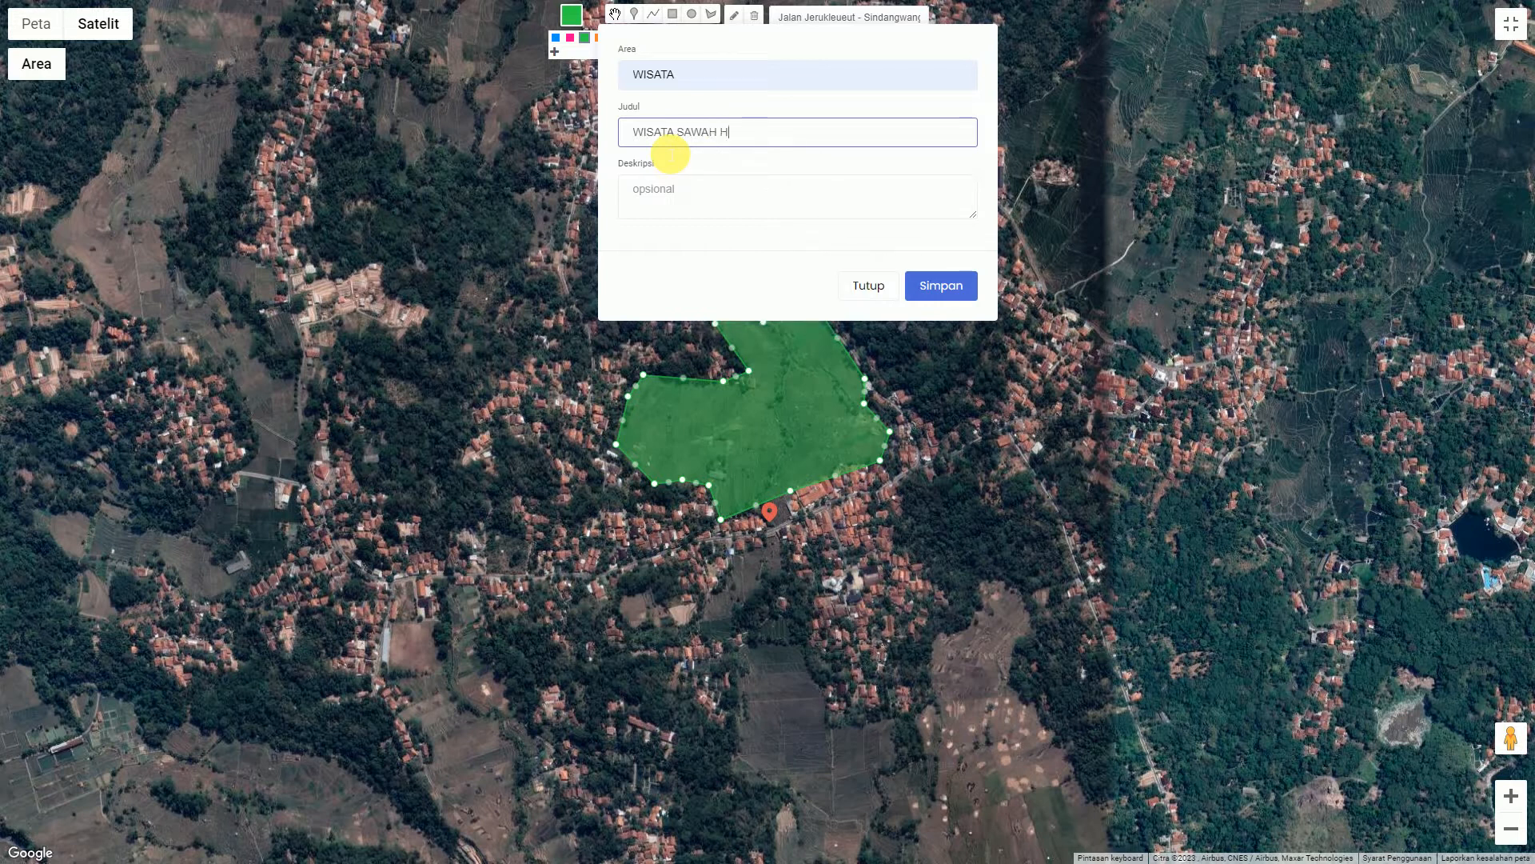
{"action": "type", "text": "IJAU"}
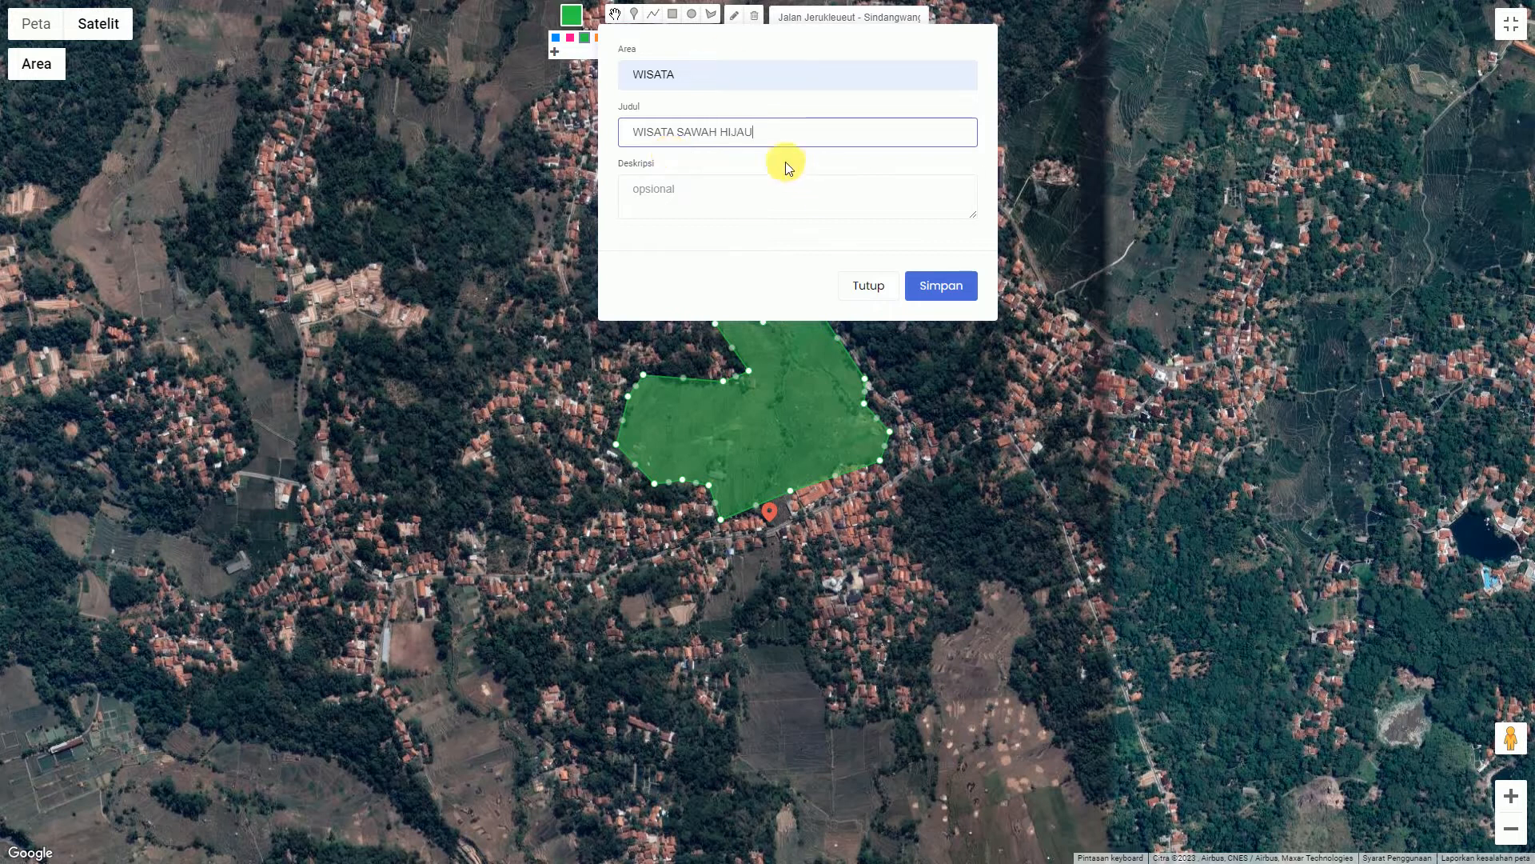
- Copy the title into the description, extend it to "AREA WISATA SAWAH HIJAU", and save the polygon's details
{"action": "triple_click", "coordinate": [682, 129]}
{"action": "key", "text": "ctrl+c"}
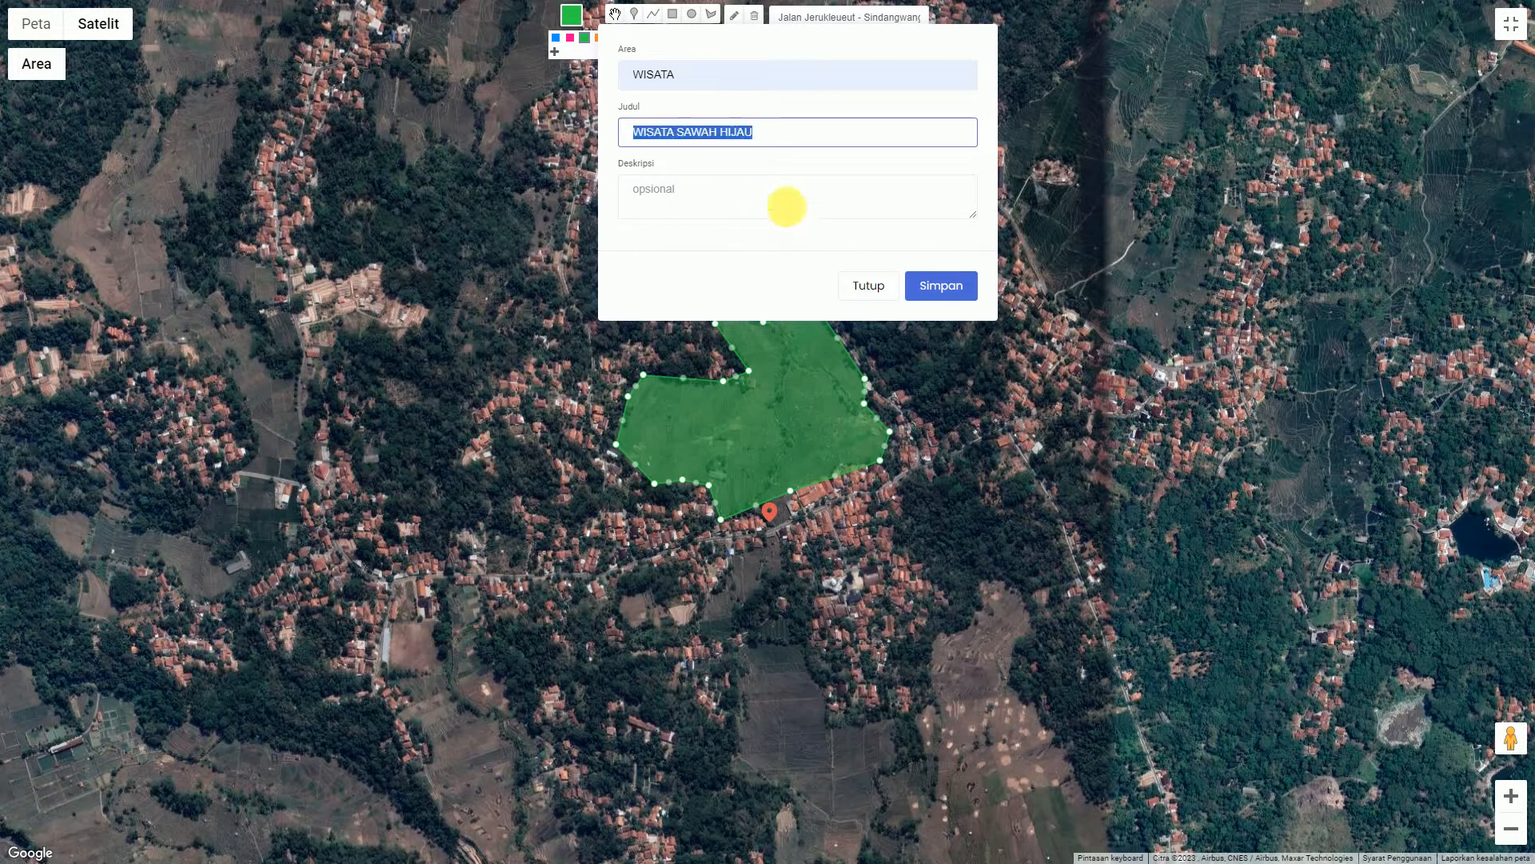
{"action": "left_click", "coordinate": [781, 201]}
{"action": "key", "text": "ctrl+v"}
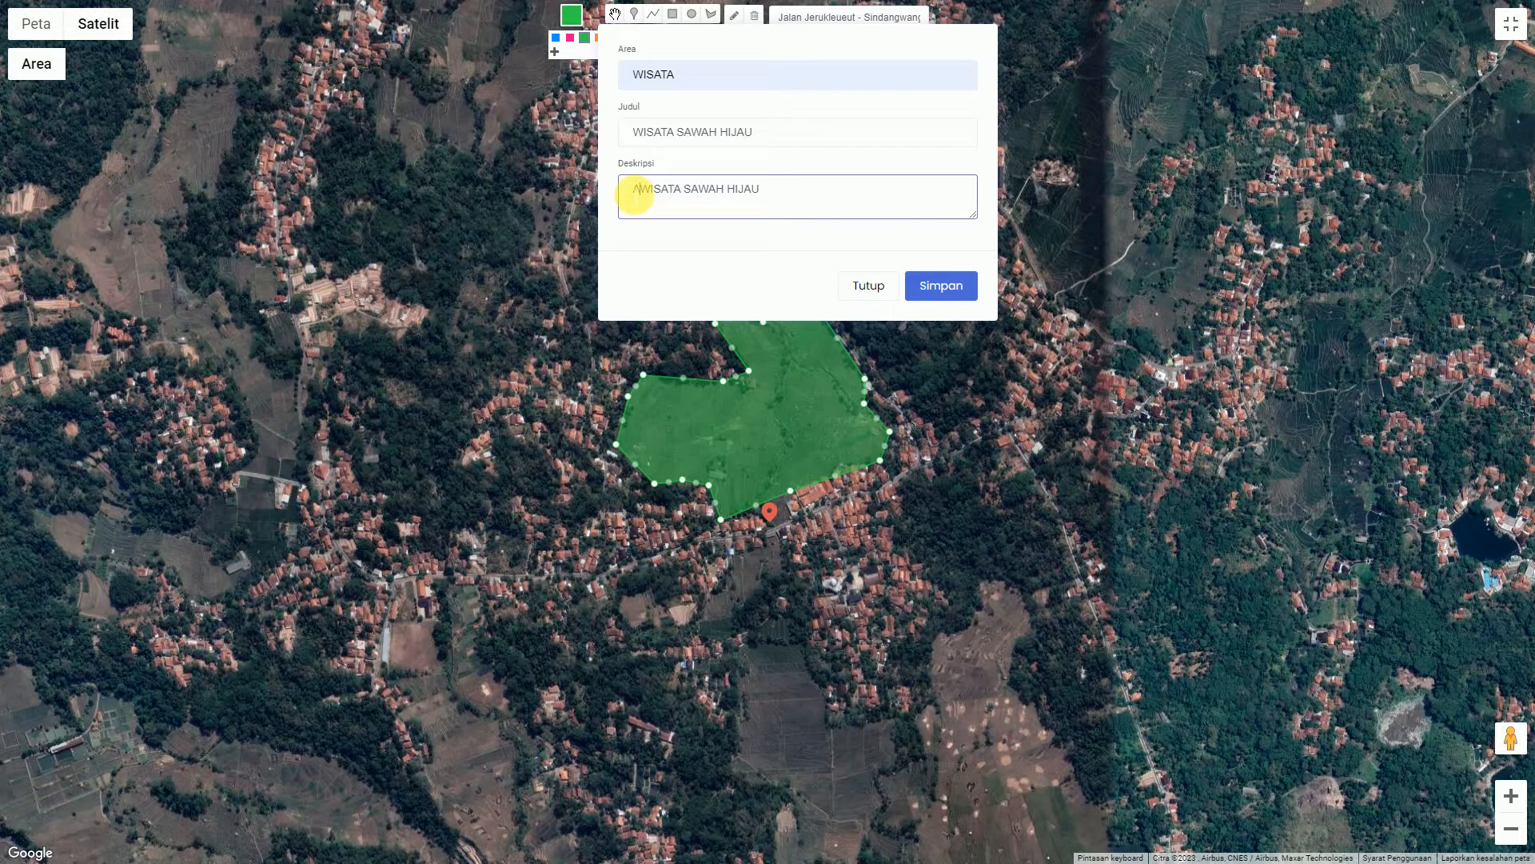
{"action": "type", "text": "REHV"}
{"action": "key", "text": "BackSpace"}
{"action": "key", "text": "BackSpace"}
{"action": "type", "text": "A"}
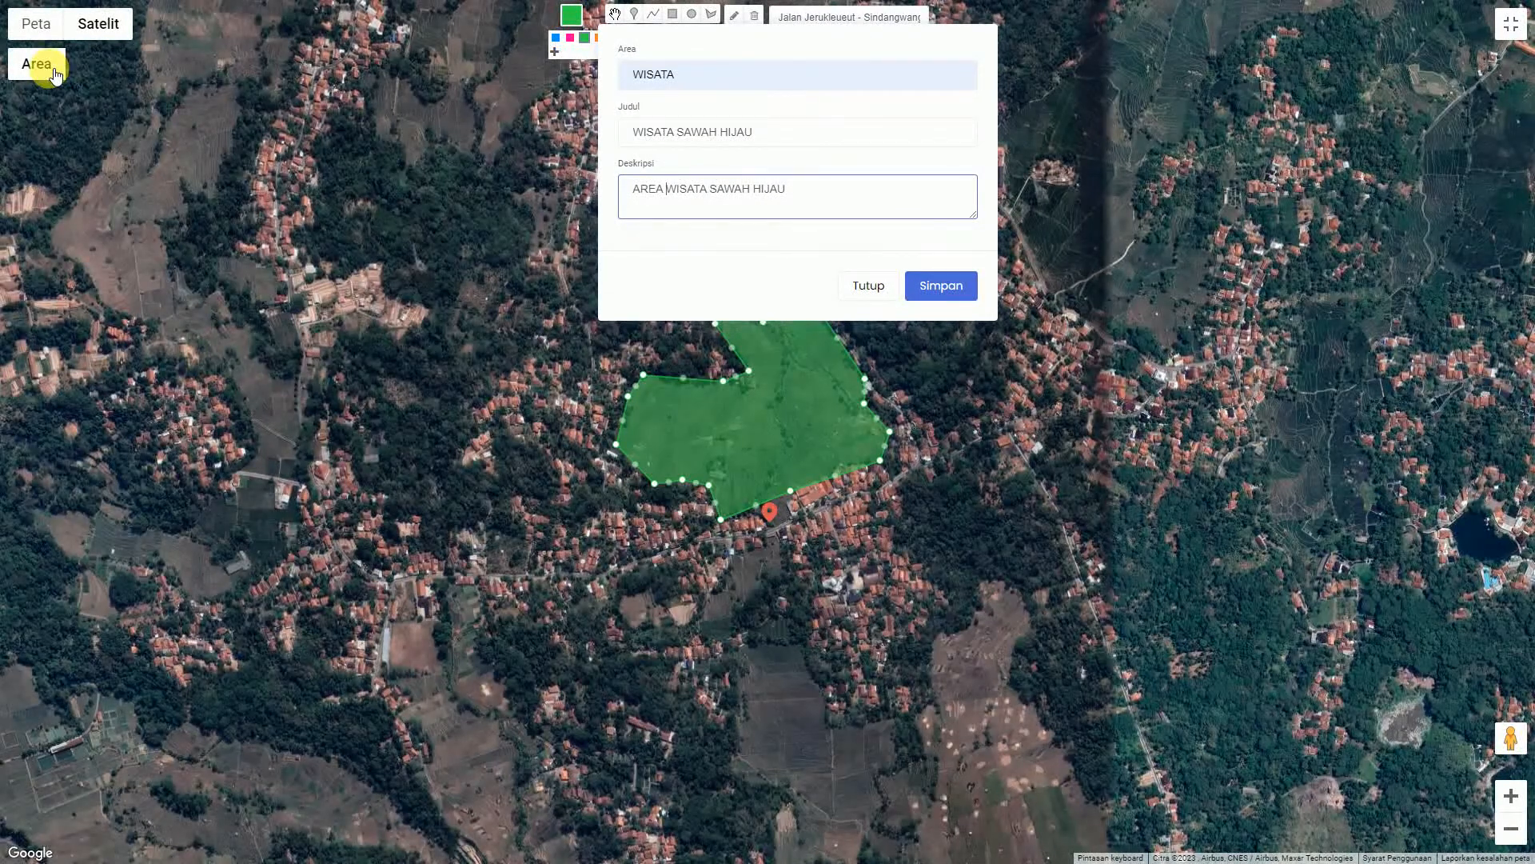
{"action": "left_click", "coordinate": [938, 285]}
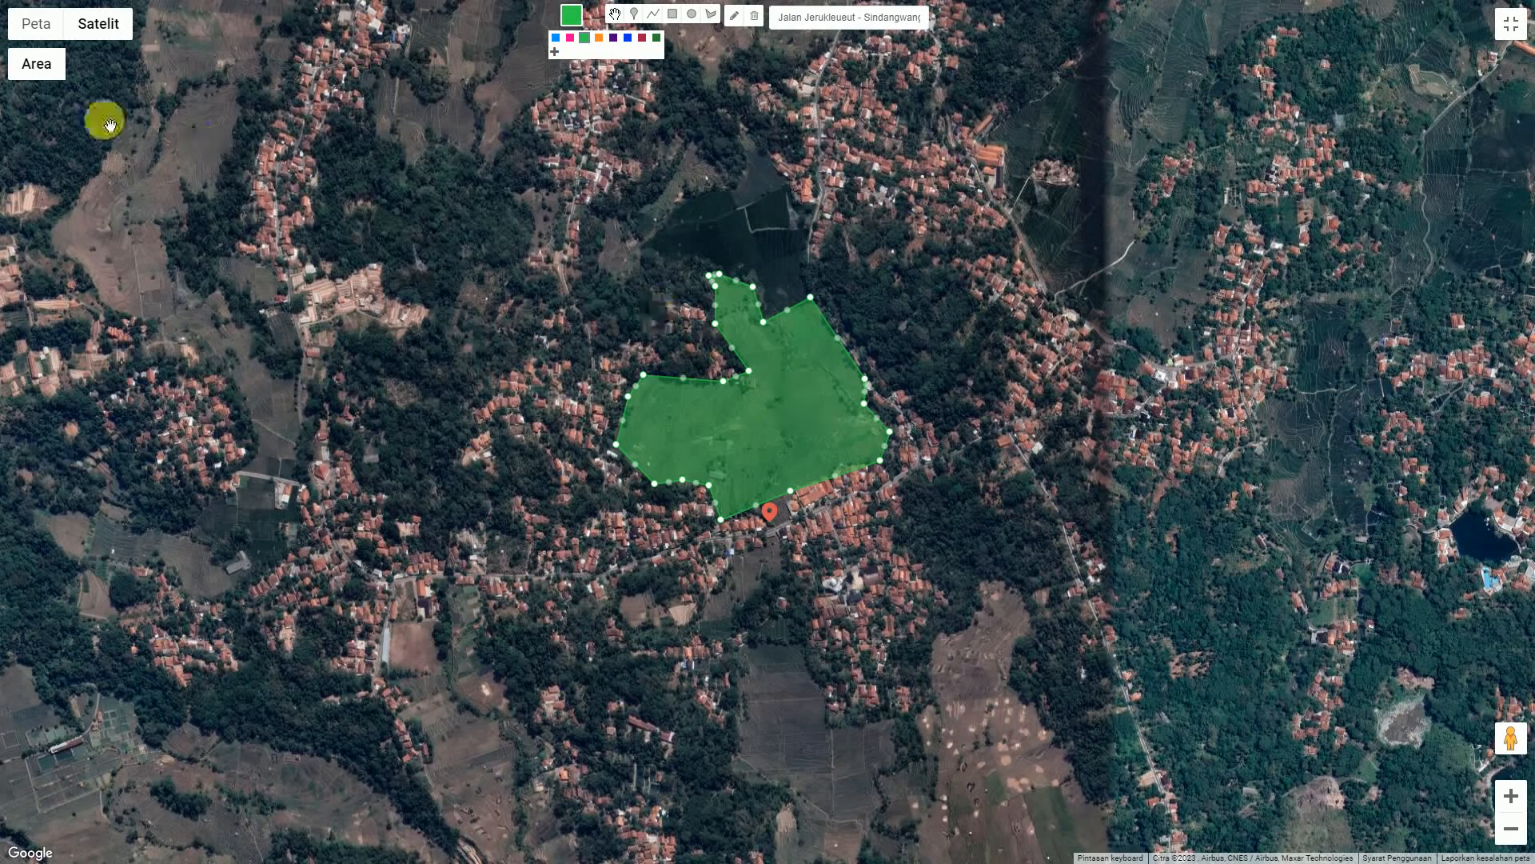
- Expand the area list and toggle the WISATA area's visibility off and on again to check it
{"action": "left_click", "coordinate": [58, 74]}
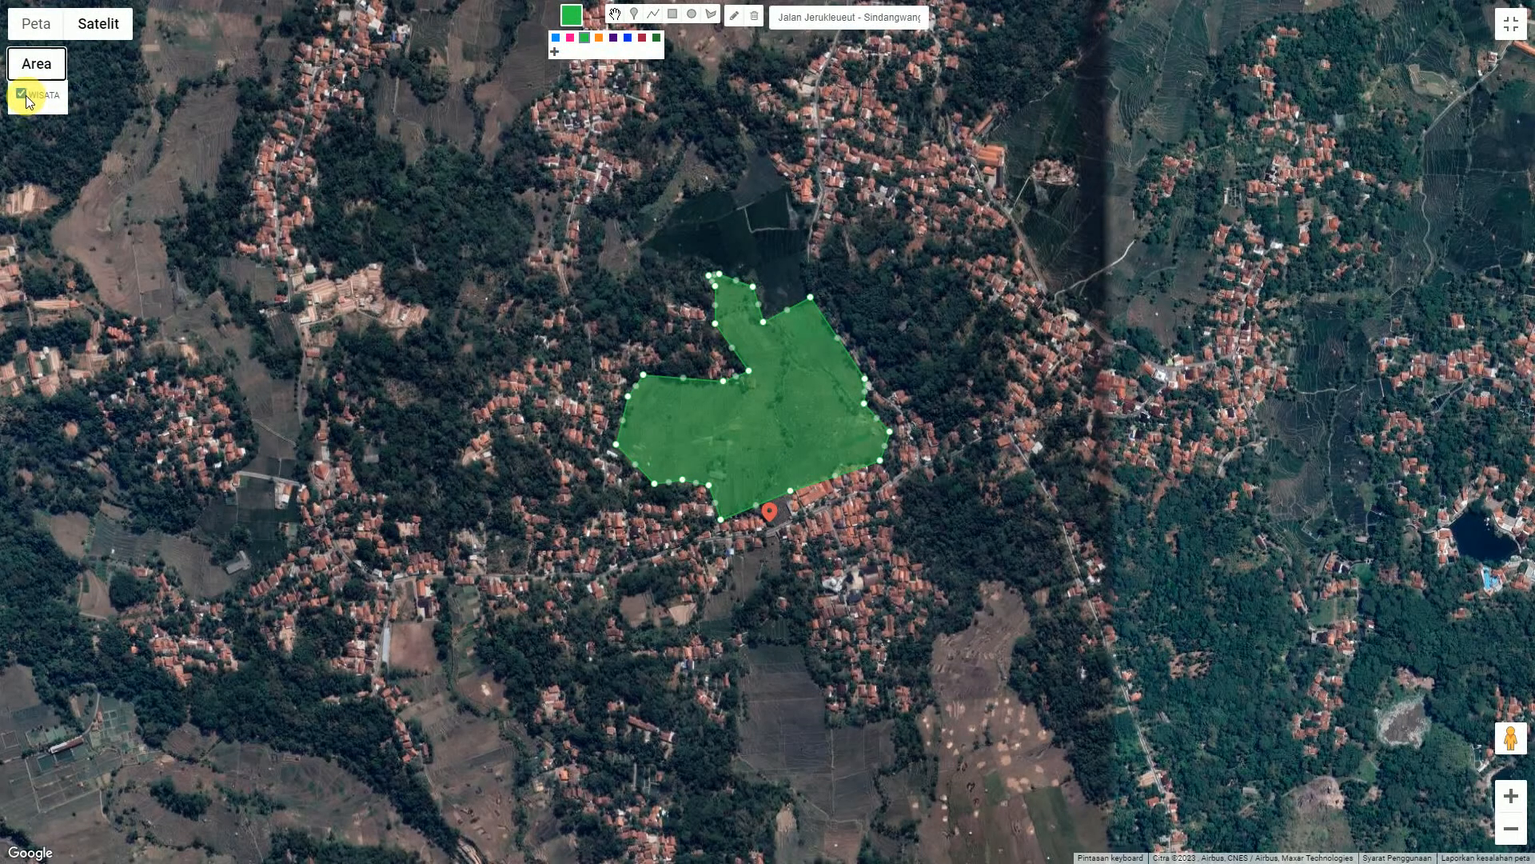
{"action": "left_click", "coordinate": [22, 94]}
{"action": "left_click", "coordinate": [22, 94]}
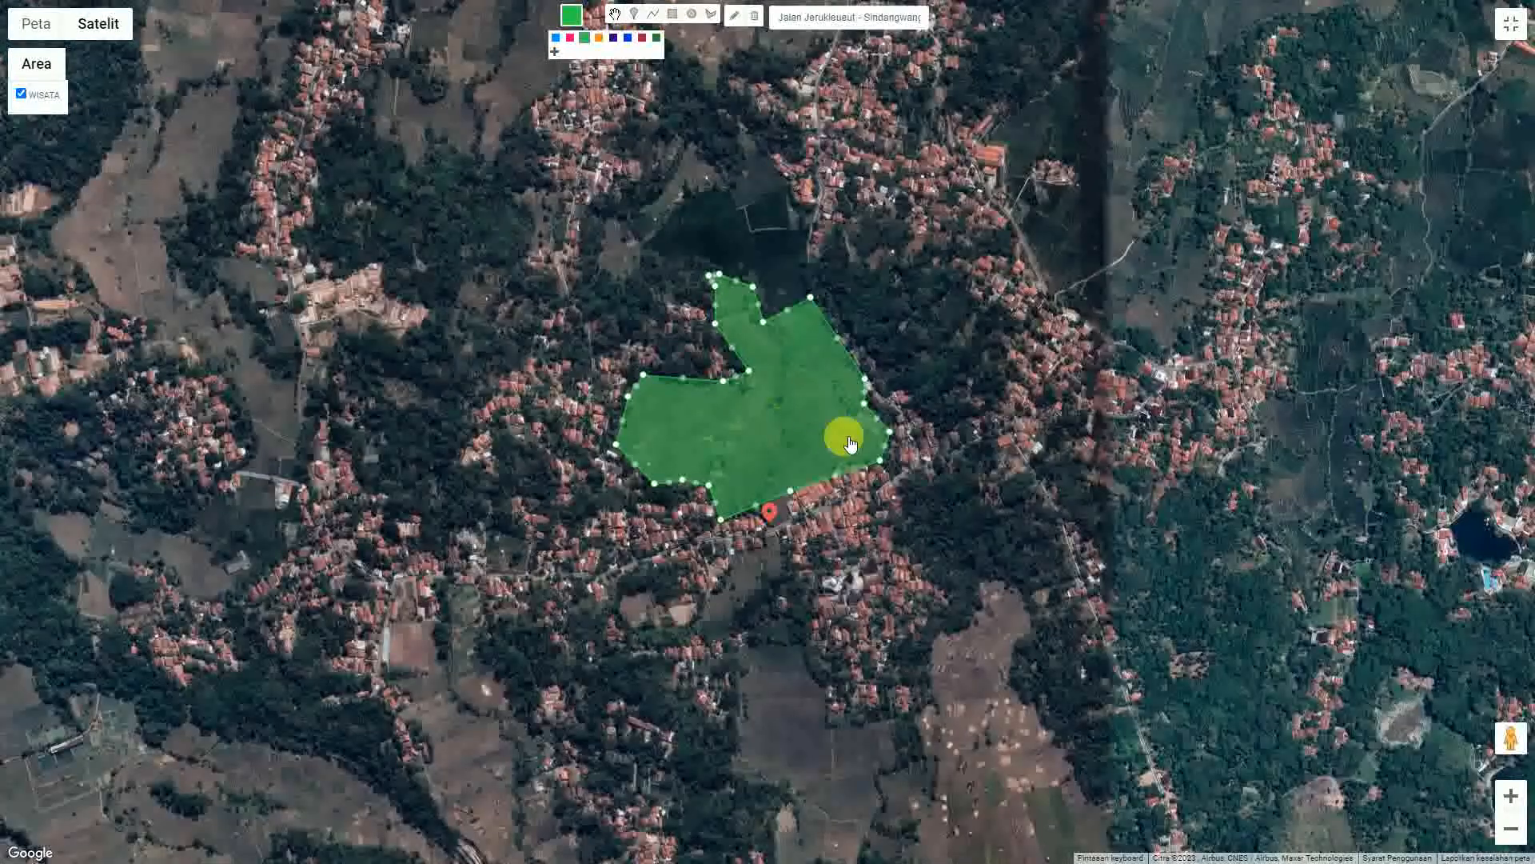
- Hide the WISATA area on the map
{"action": "left_click", "coordinate": [658, 16]}
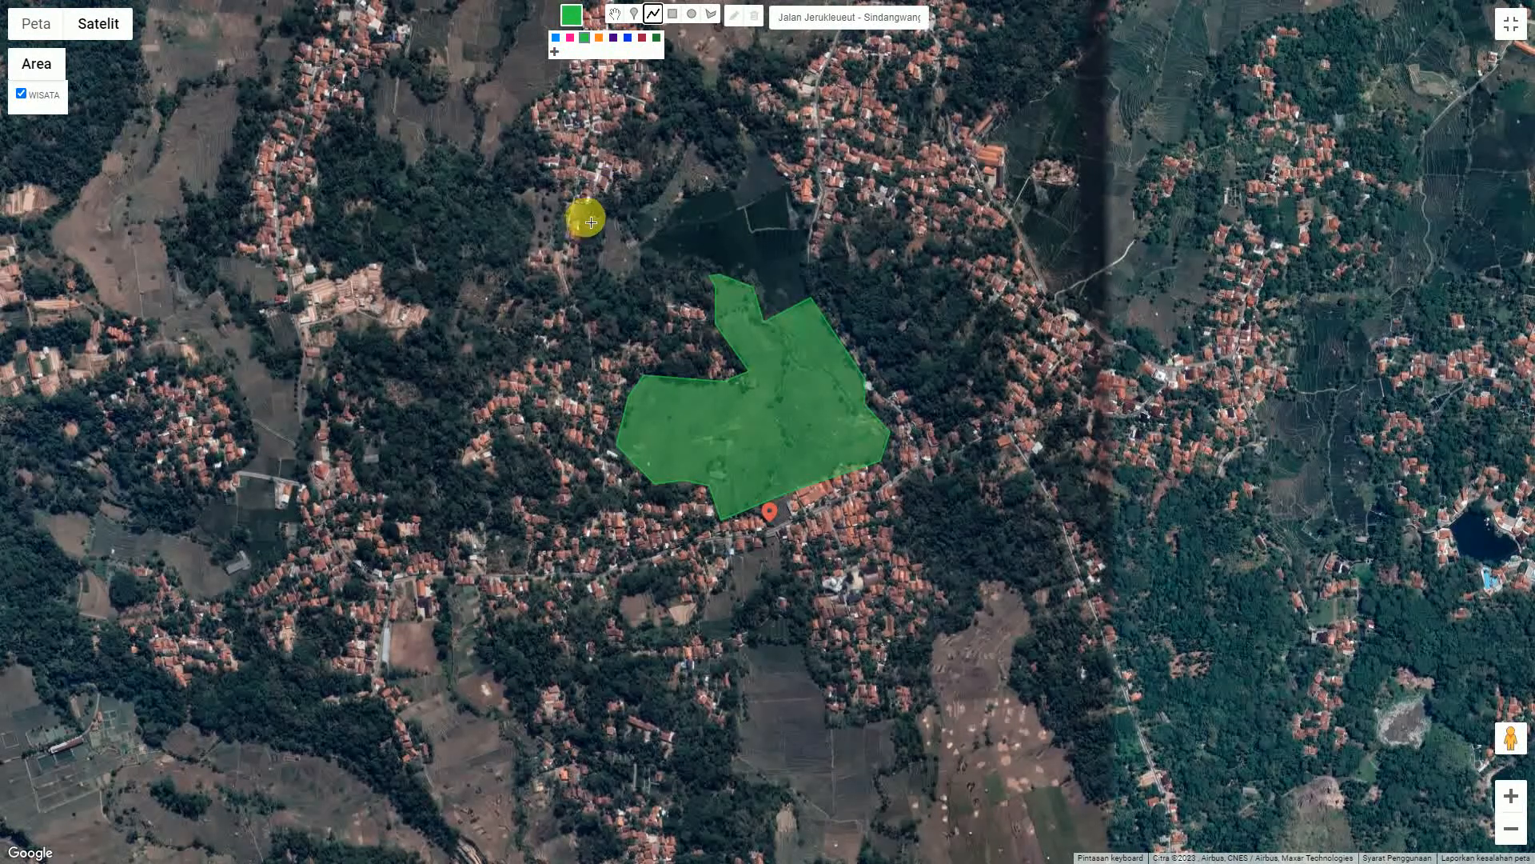
{"action": "left_click", "coordinate": [617, 15]}
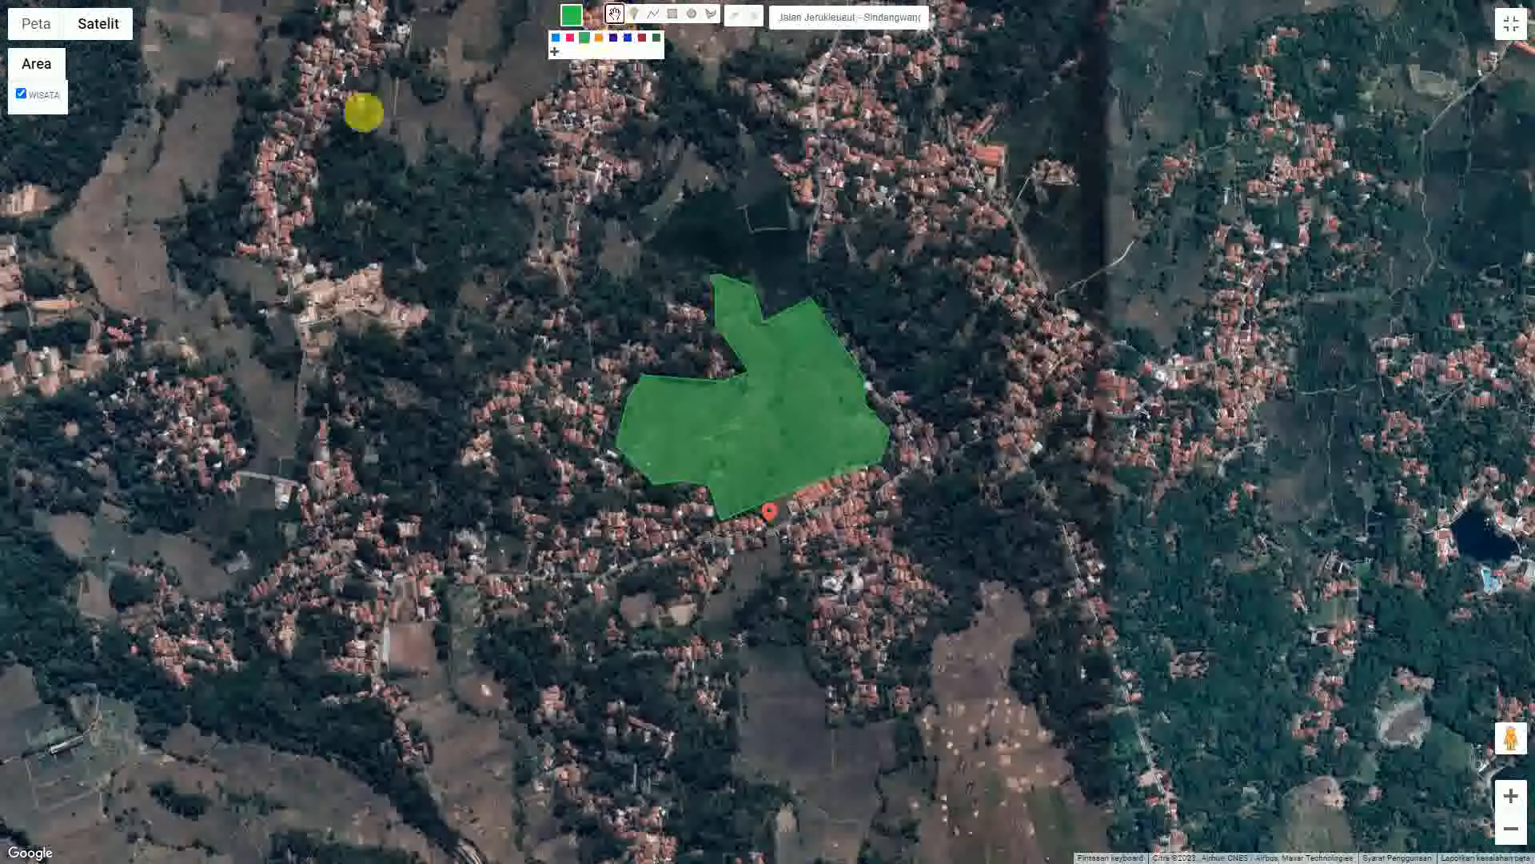
{"action": "left_click", "coordinate": [21, 94]}
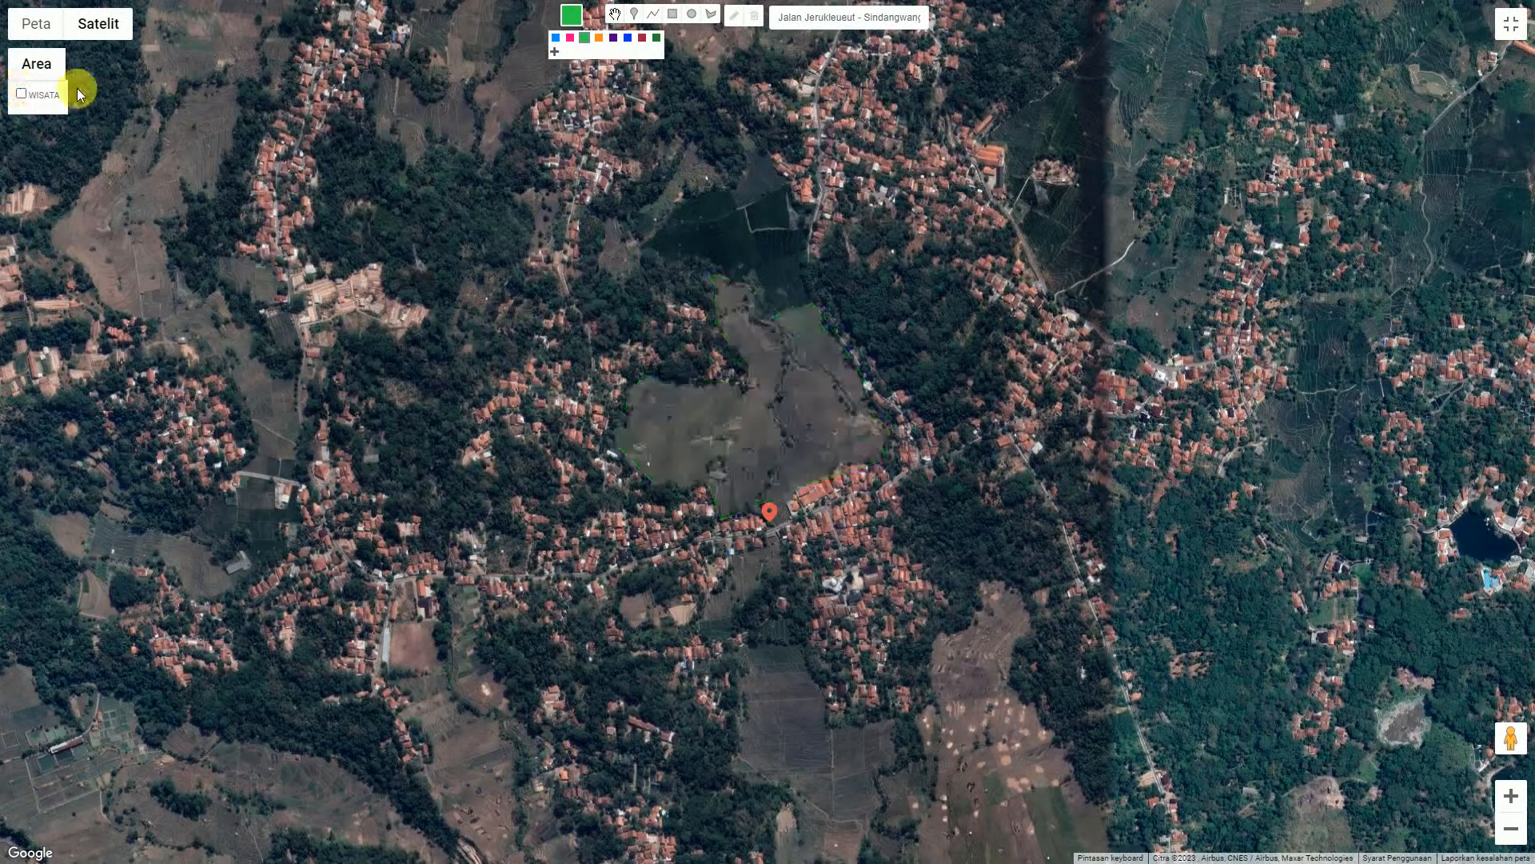
- Draw a short green line across the houses northwest of the red marker and close its details form without saving
{"action": "left_click", "coordinate": [655, 16]}
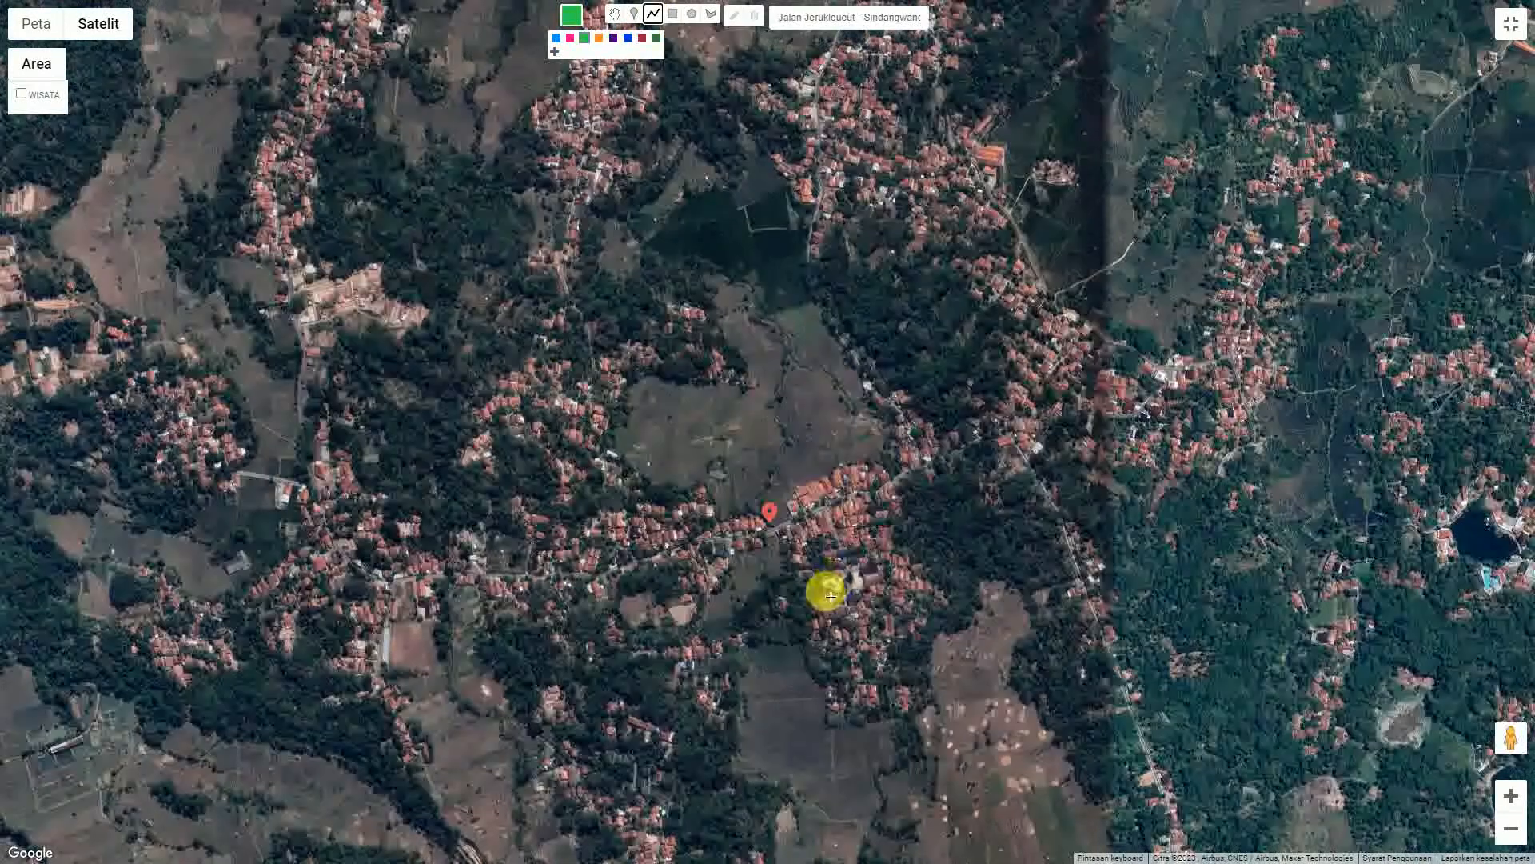
{"action": "left_click", "coordinate": [248, 249]}
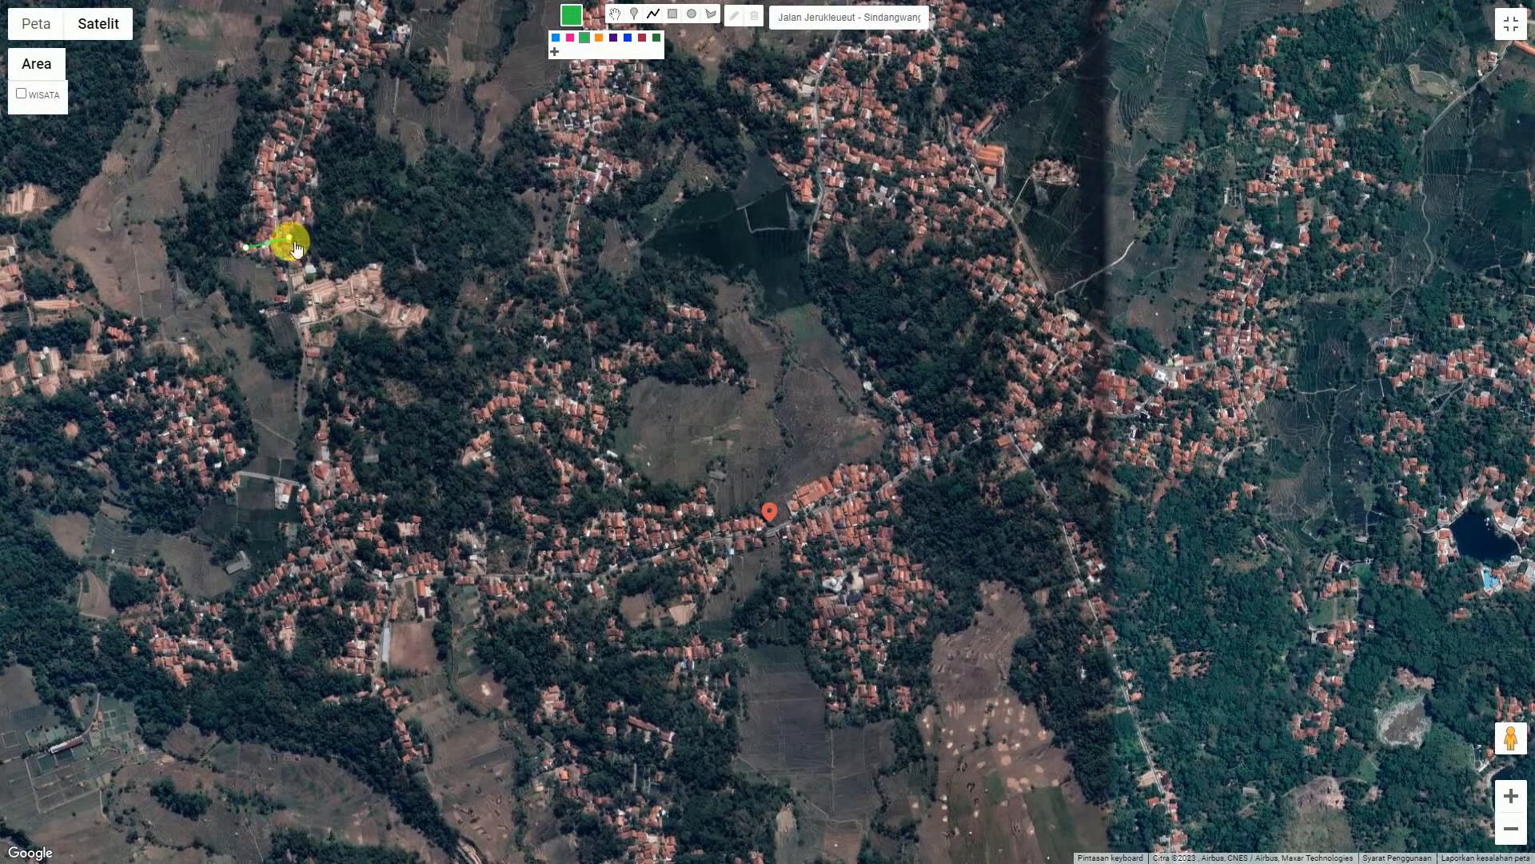
{"action": "double_click", "coordinate": [290, 243]}
{"action": "left_click", "coordinate": [870, 284]}
- Delete the short green line from the map and return to full screen
{"action": "left_click", "coordinate": [764, 29]}
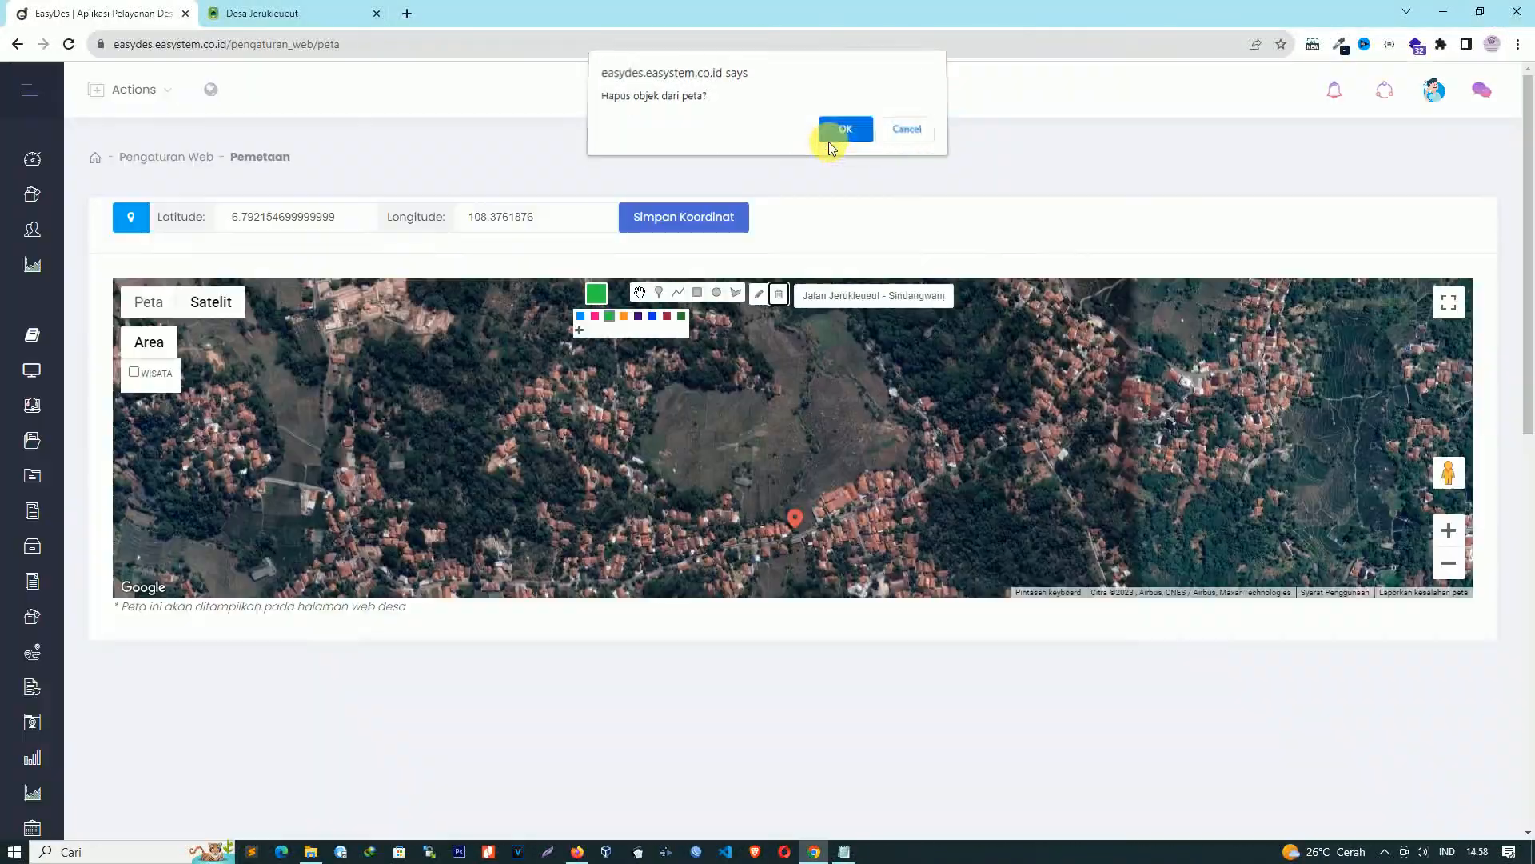
{"action": "left_click", "coordinate": [831, 137]}
{"action": "left_click", "coordinate": [1448, 302]}
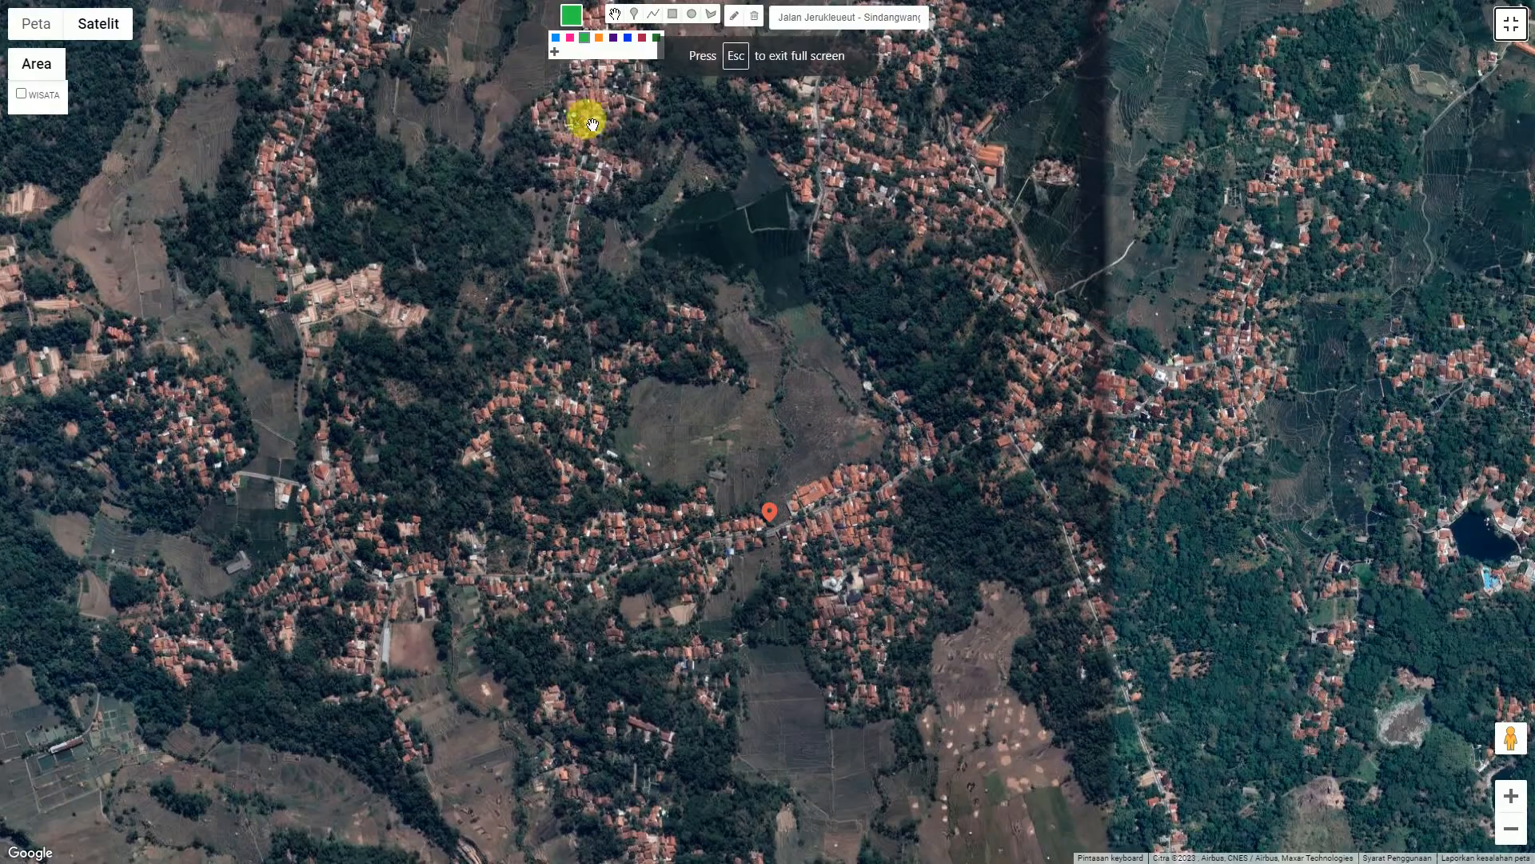
- Draw a dark red line as a closed five-point boundary enclosing the village houses around the red marker
{"action": "left_click", "coordinate": [646, 41]}
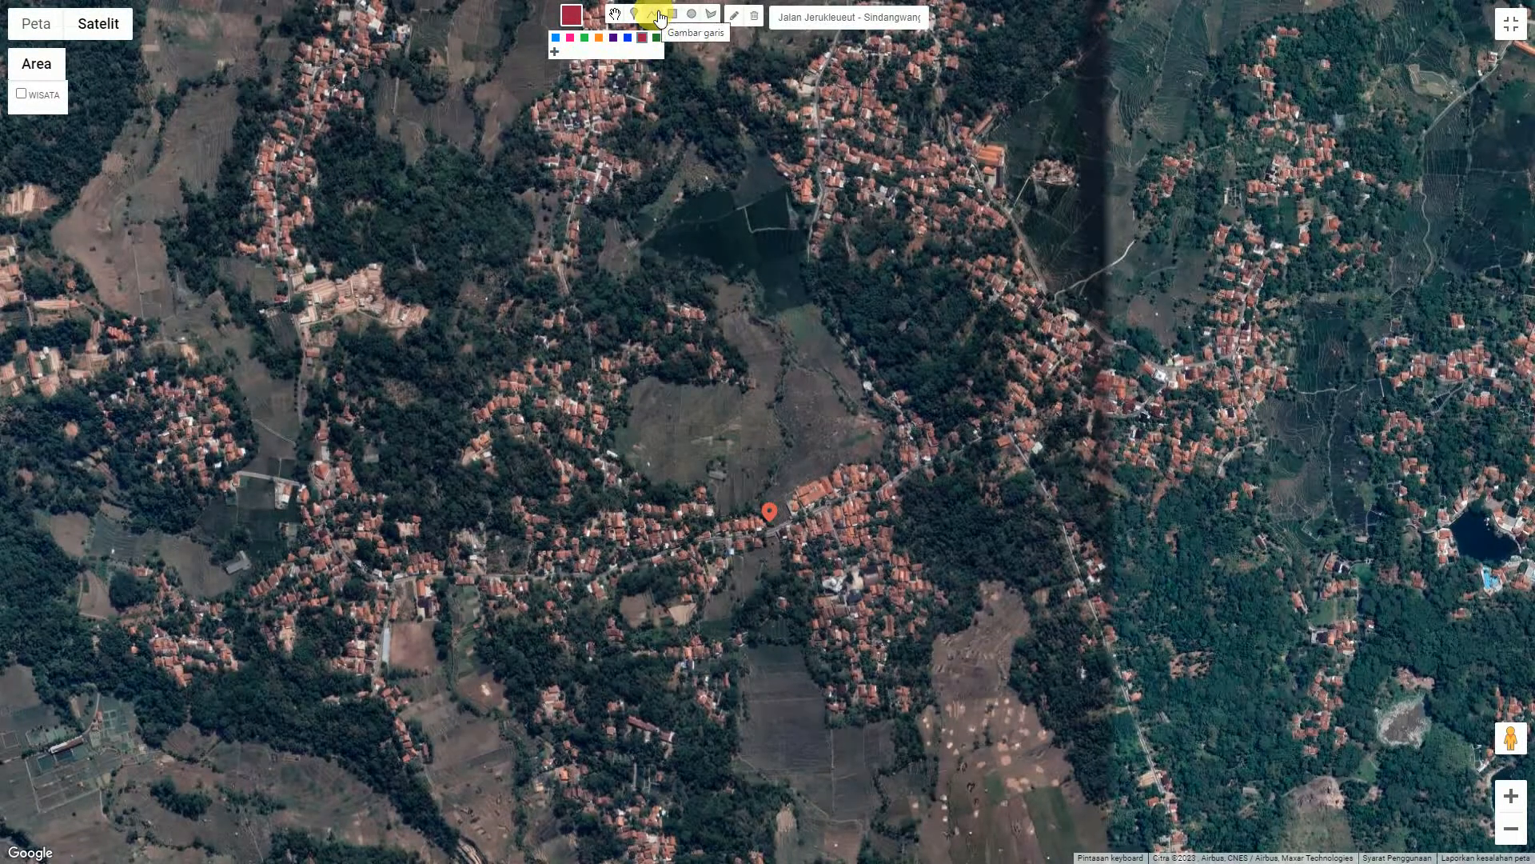
{"action": "left_click", "coordinate": [655, 15]}
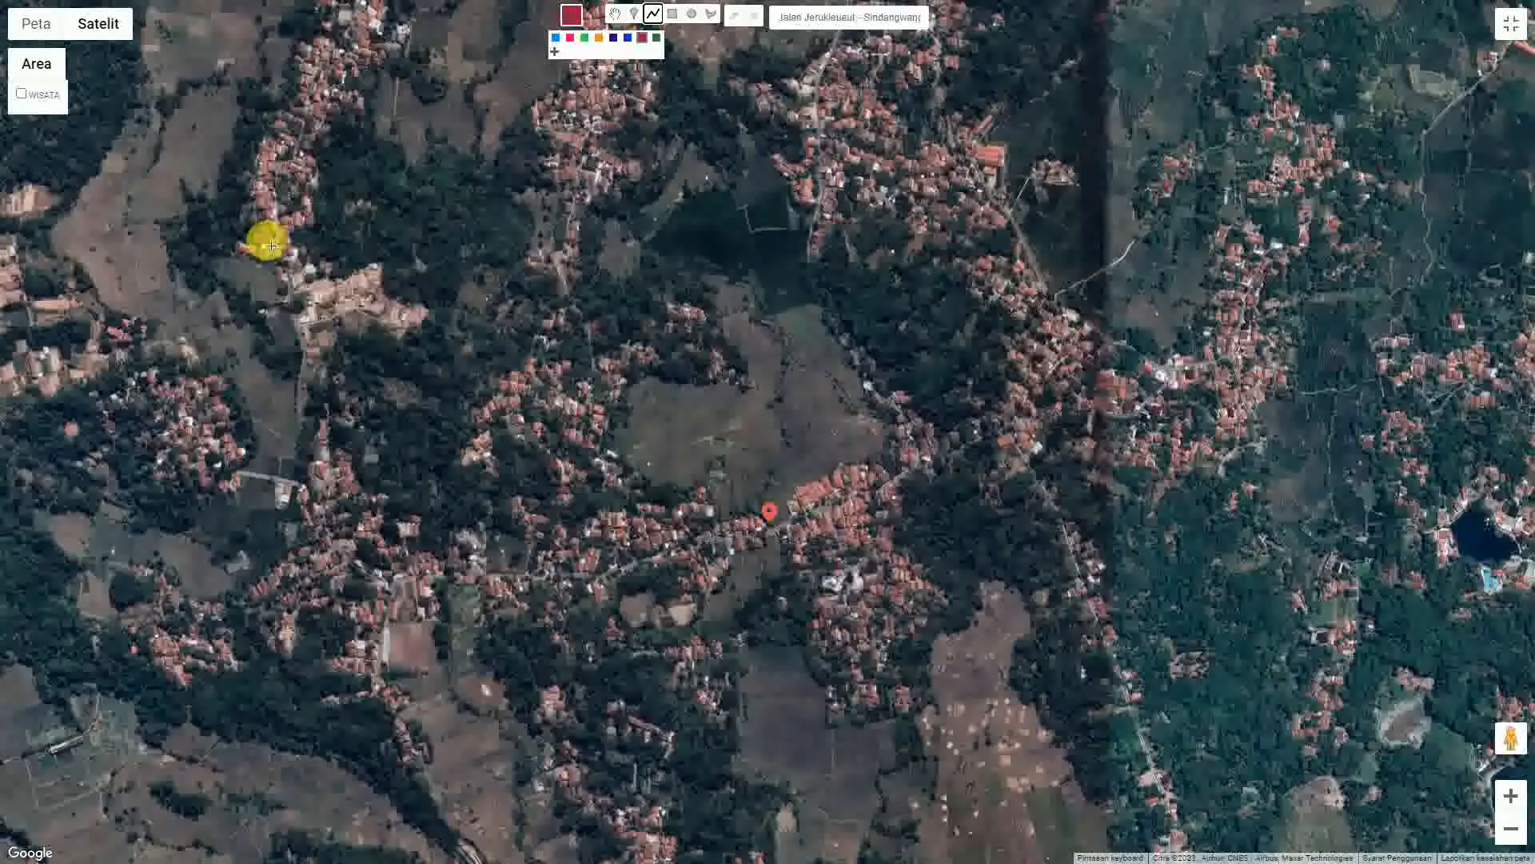
{"action": "left_click", "coordinate": [240, 244]}
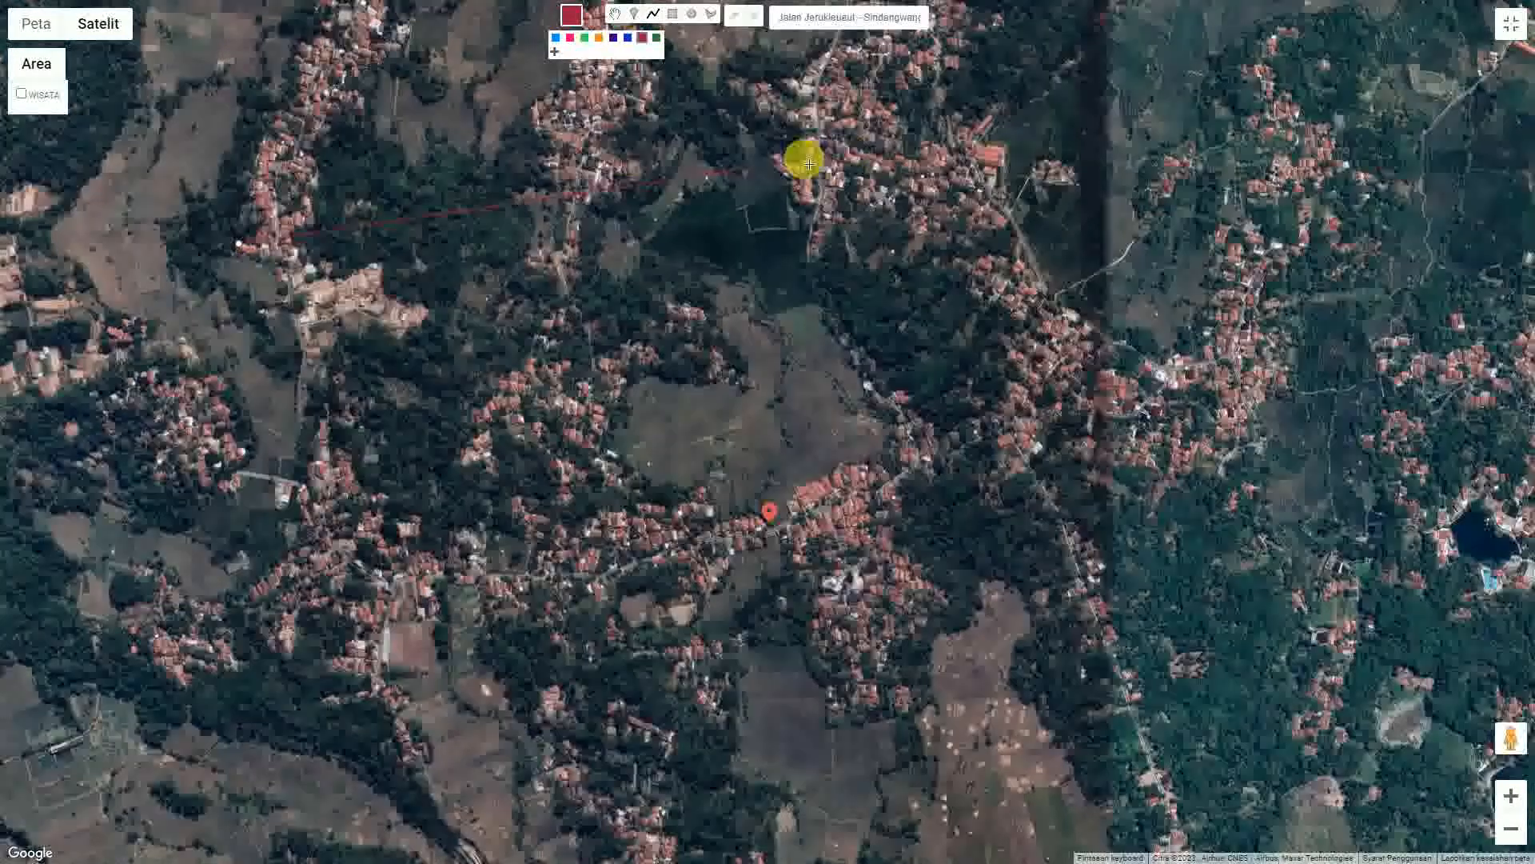
{"action": "left_click", "coordinate": [915, 149]}
{"action": "left_click", "coordinate": [1302, 447]}
{"action": "left_click", "coordinate": [1331, 737]}
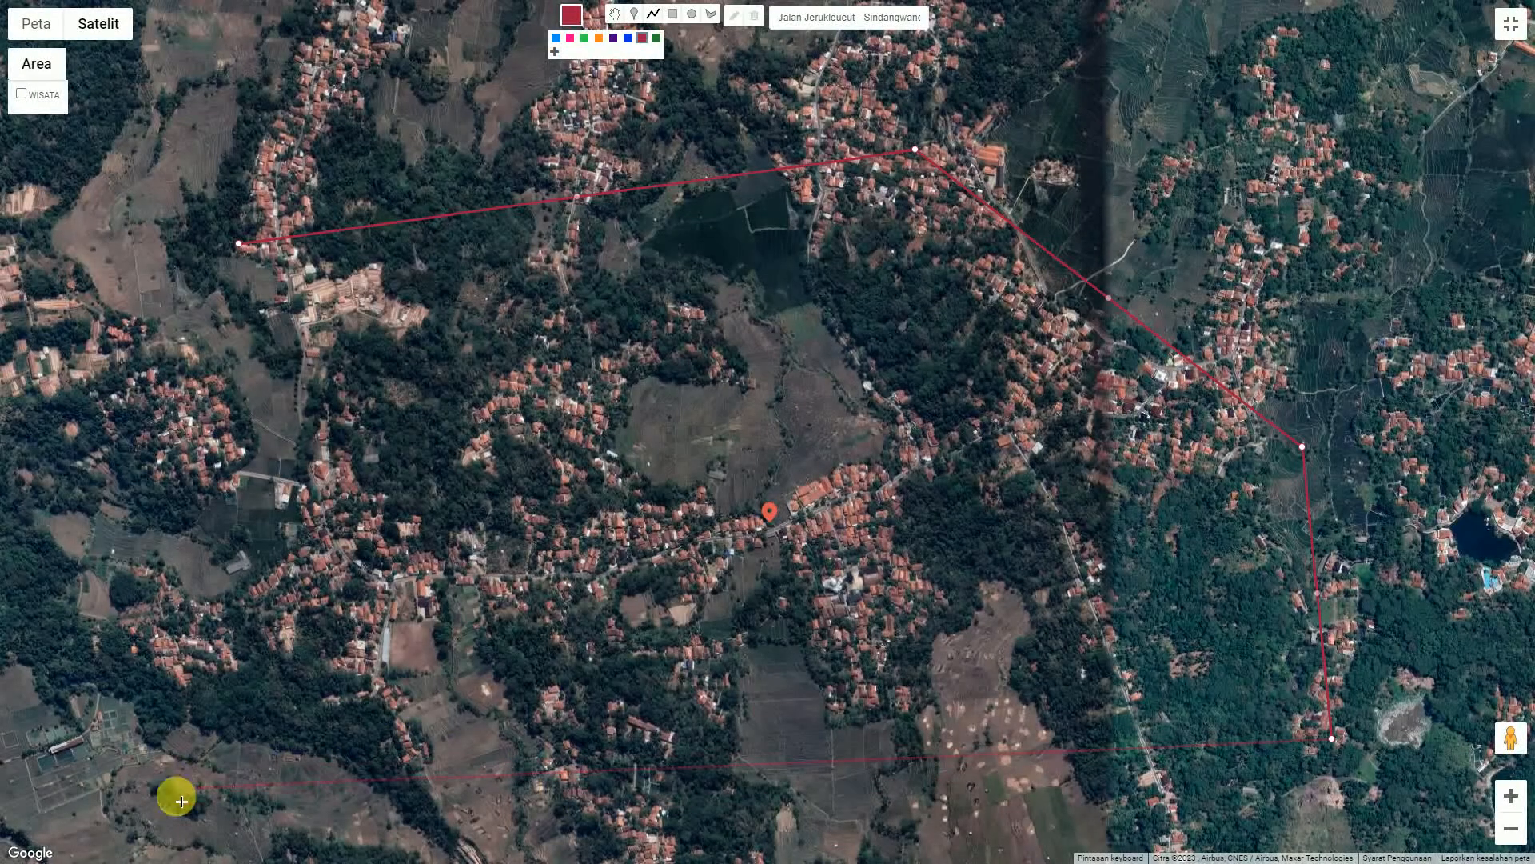
{"action": "left_click", "coordinate": [128, 782]}
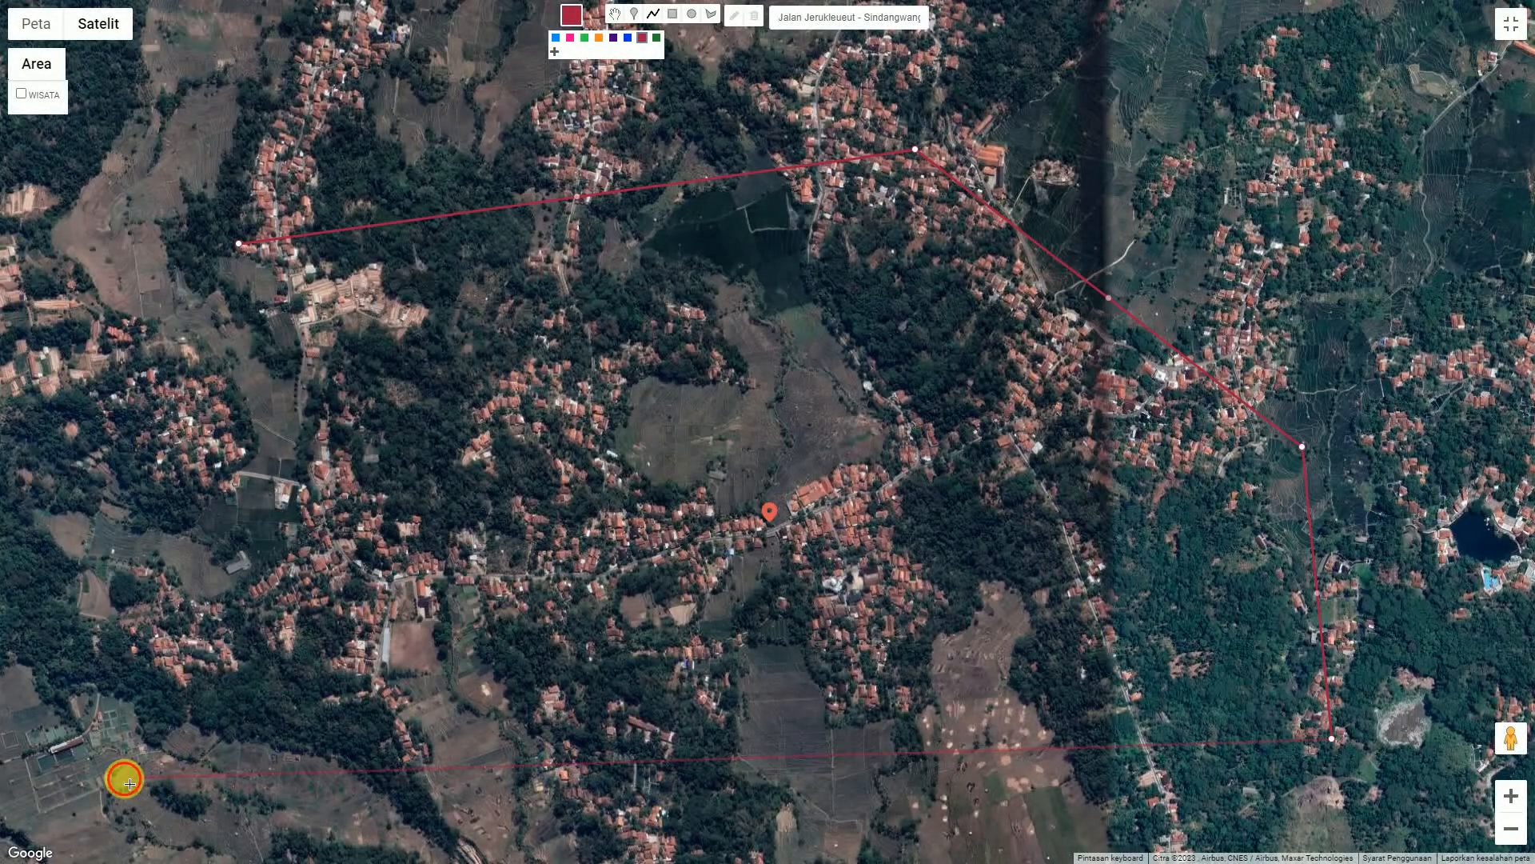
{"action": "left_click", "coordinate": [238, 246]}
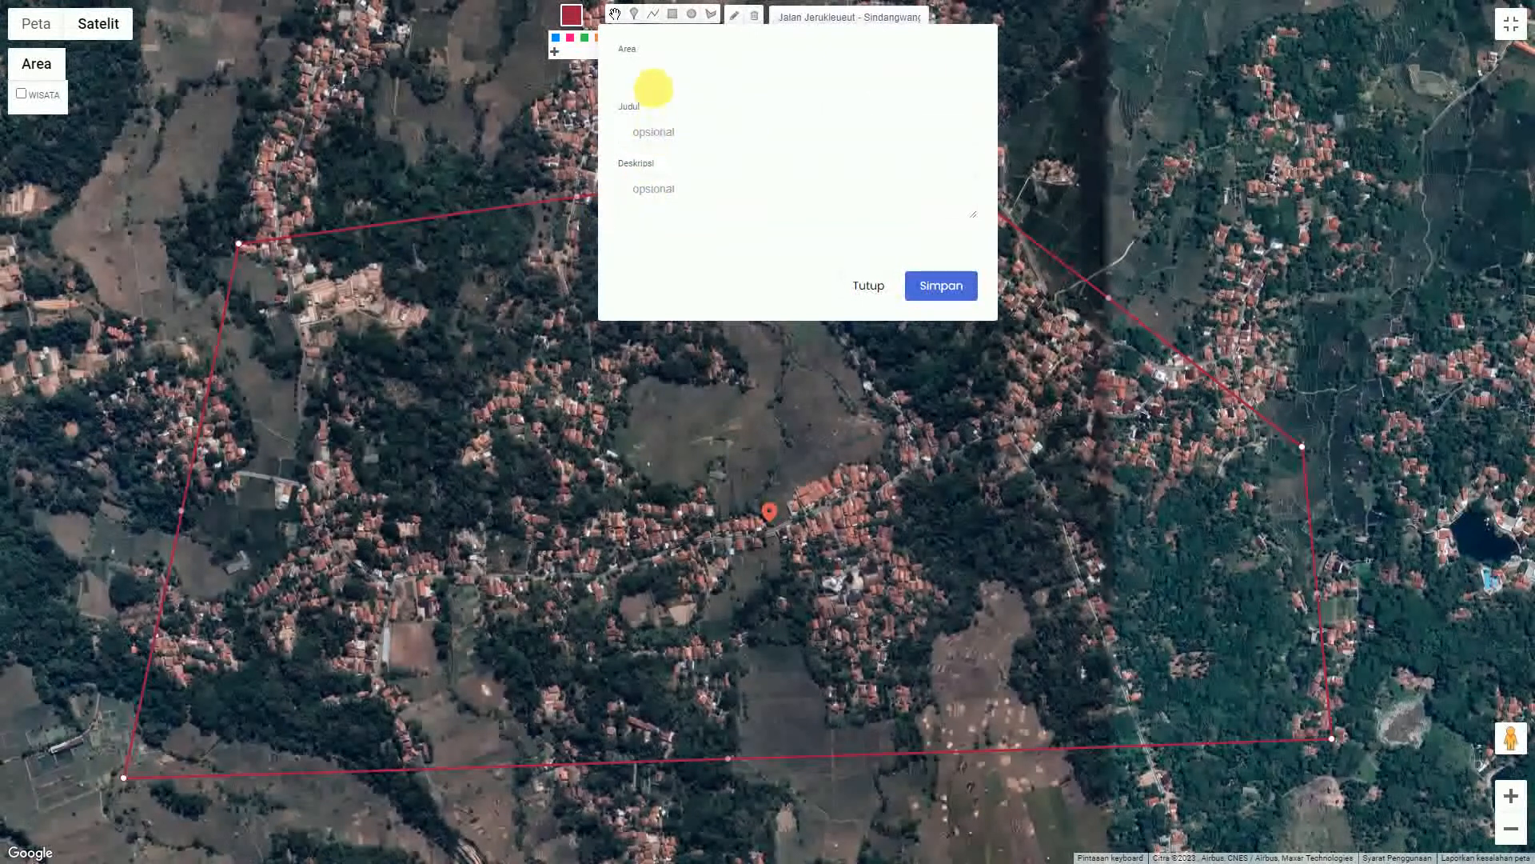
- Assign the boundary line to a new area named BATAS DESA
{"action": "left_click", "coordinate": [661, 83]}
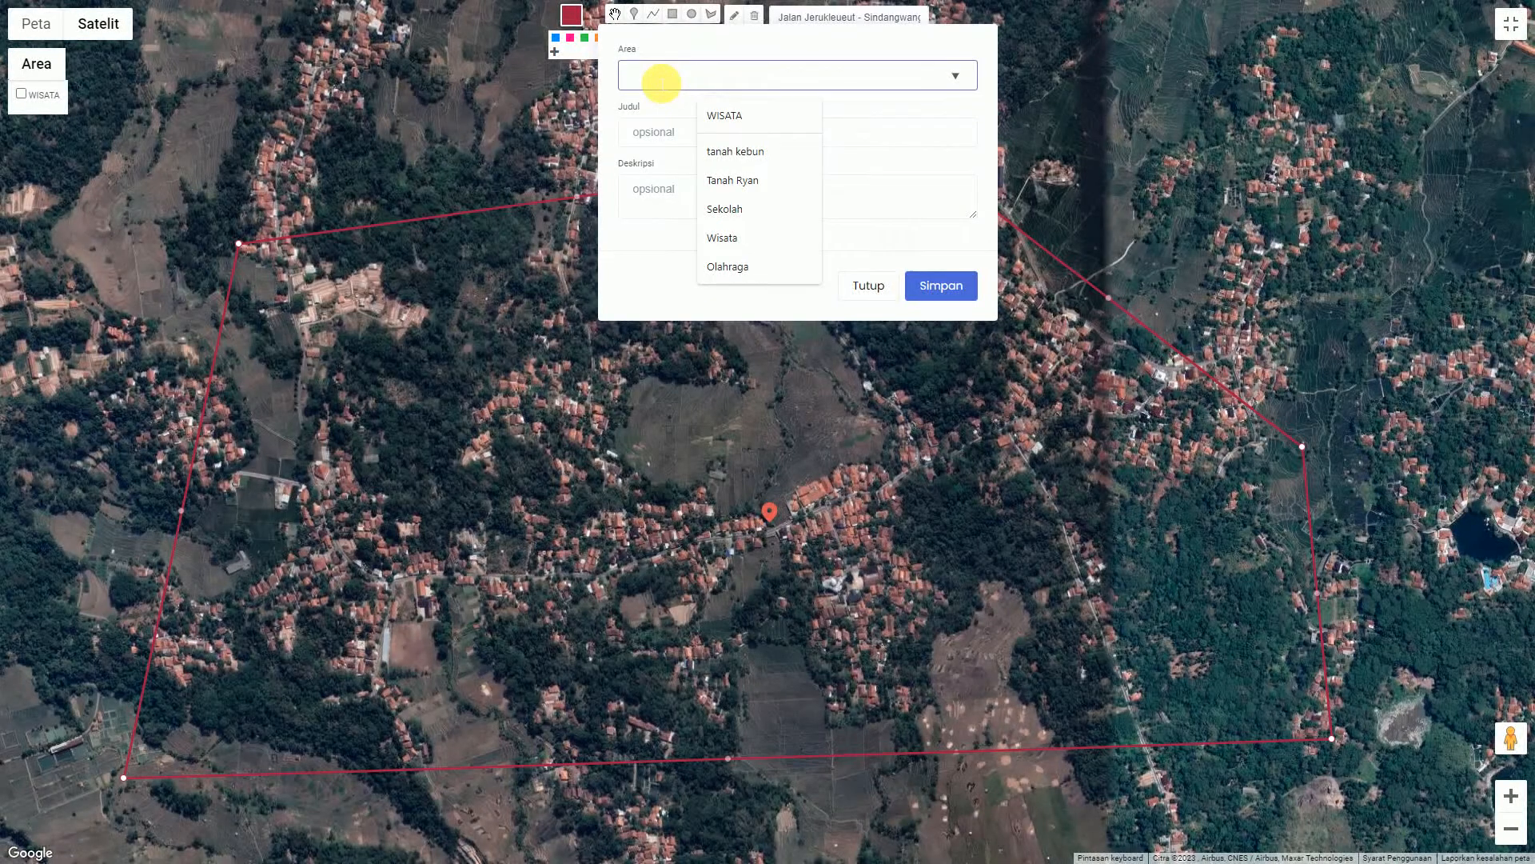
{"action": "type", "text": "ba"}
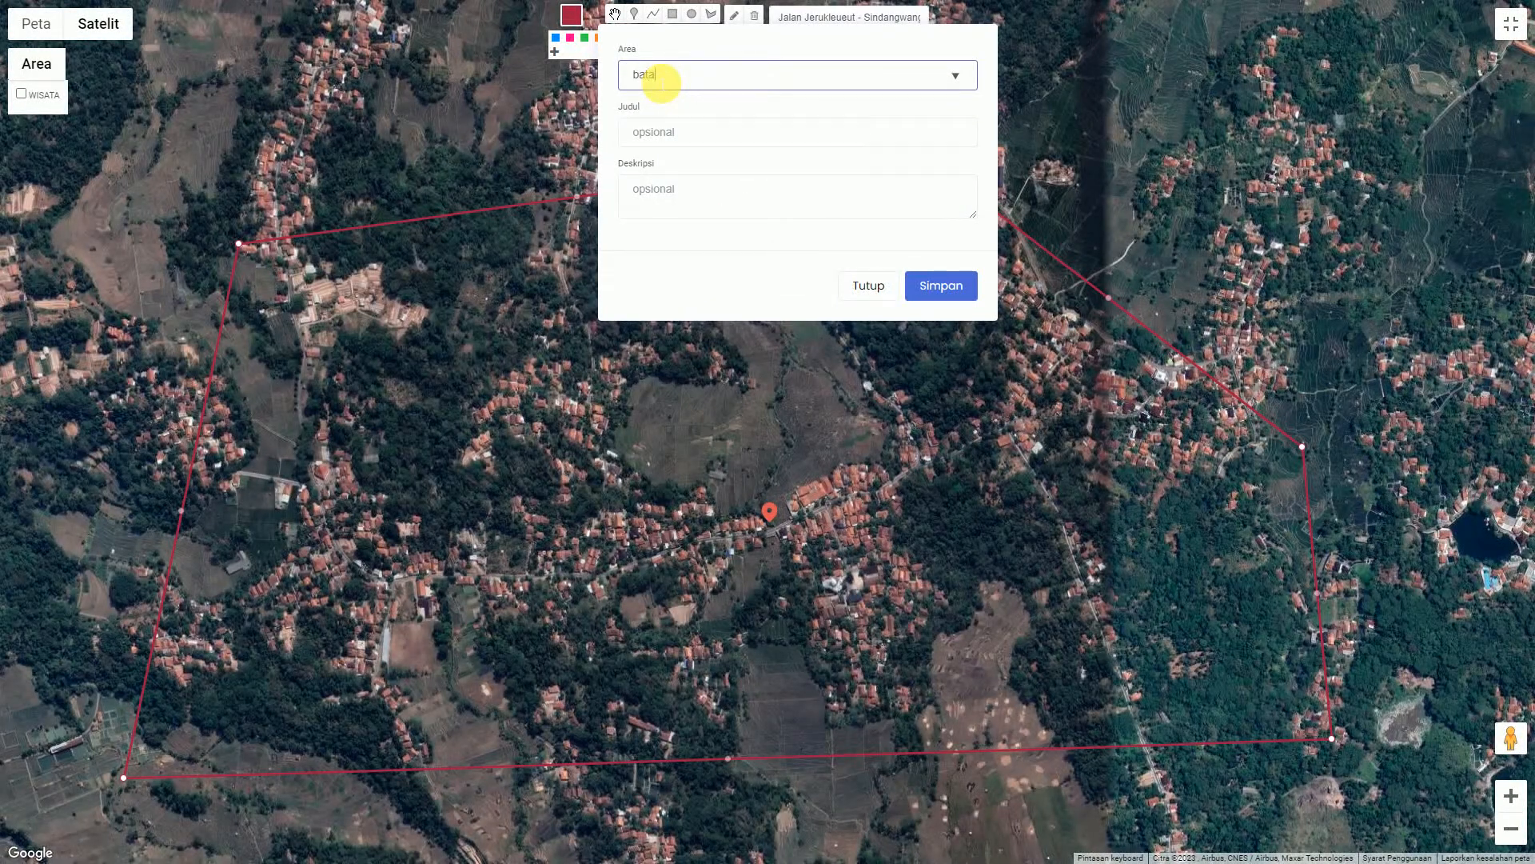
{"action": "type", "text": "ta"}
{"action": "key", "text": "BackSpace"}
{"action": "key", "text": "BackSpace"}
{"action": "key", "text": "BackSpace"}
{"action": "key", "text": "BackSpace"}
{"action": "type", "text": "BATAS DESA"}
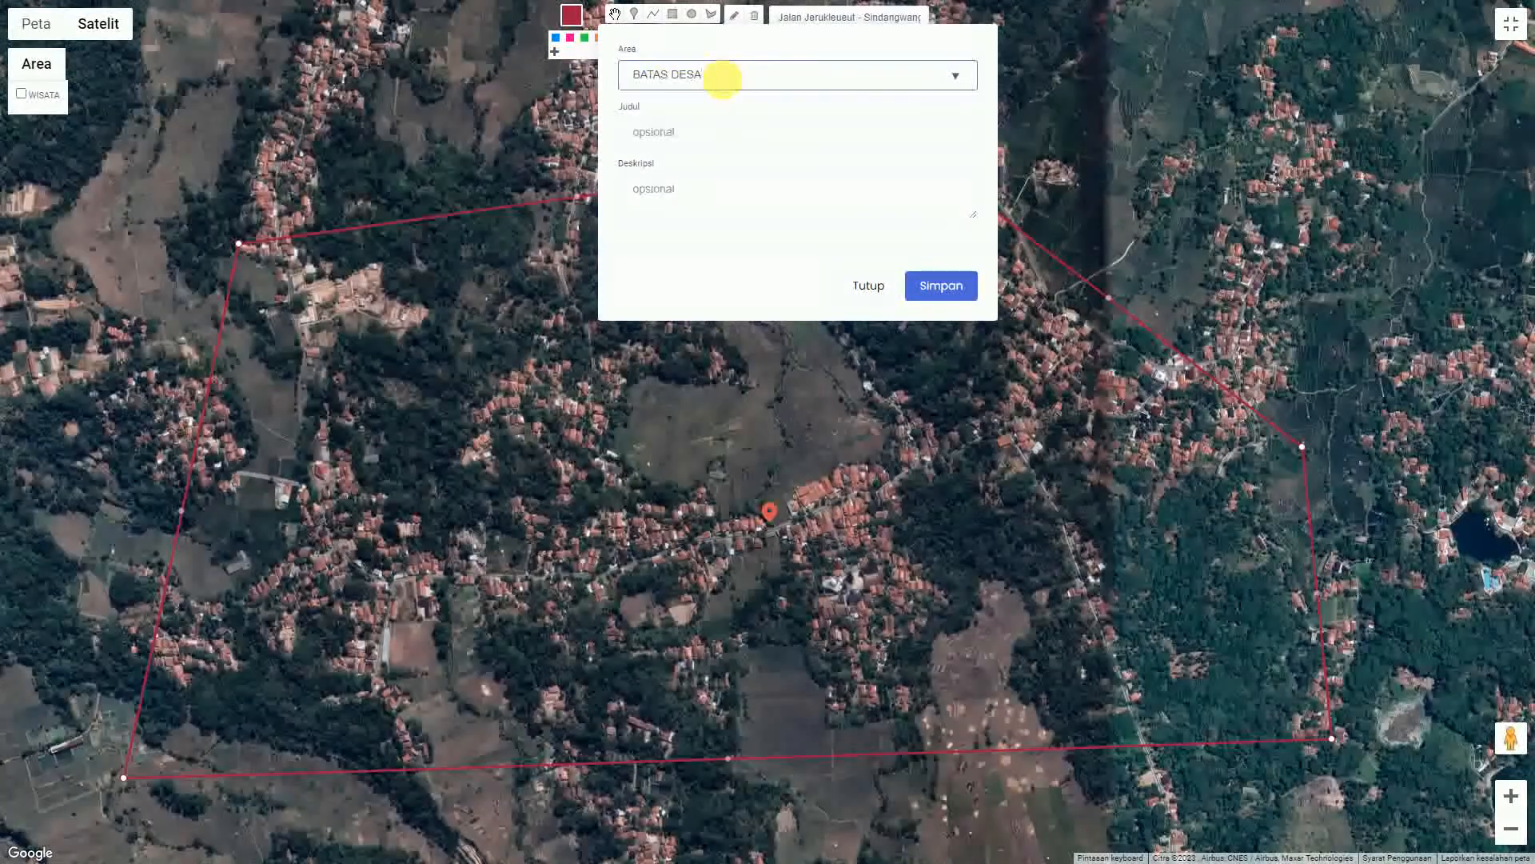
- Set the boundary's title to BATAS DESA JERUKLEUEUT, reusing the area name
{"action": "left_click_drag", "start_coordinate": [723, 75], "coordinate": [606, 75]}
{"action": "key", "text": "ctrl+c"}
{"action": "left_click", "coordinate": [654, 133]}
{"action": "key", "text": "ctrl+v"}
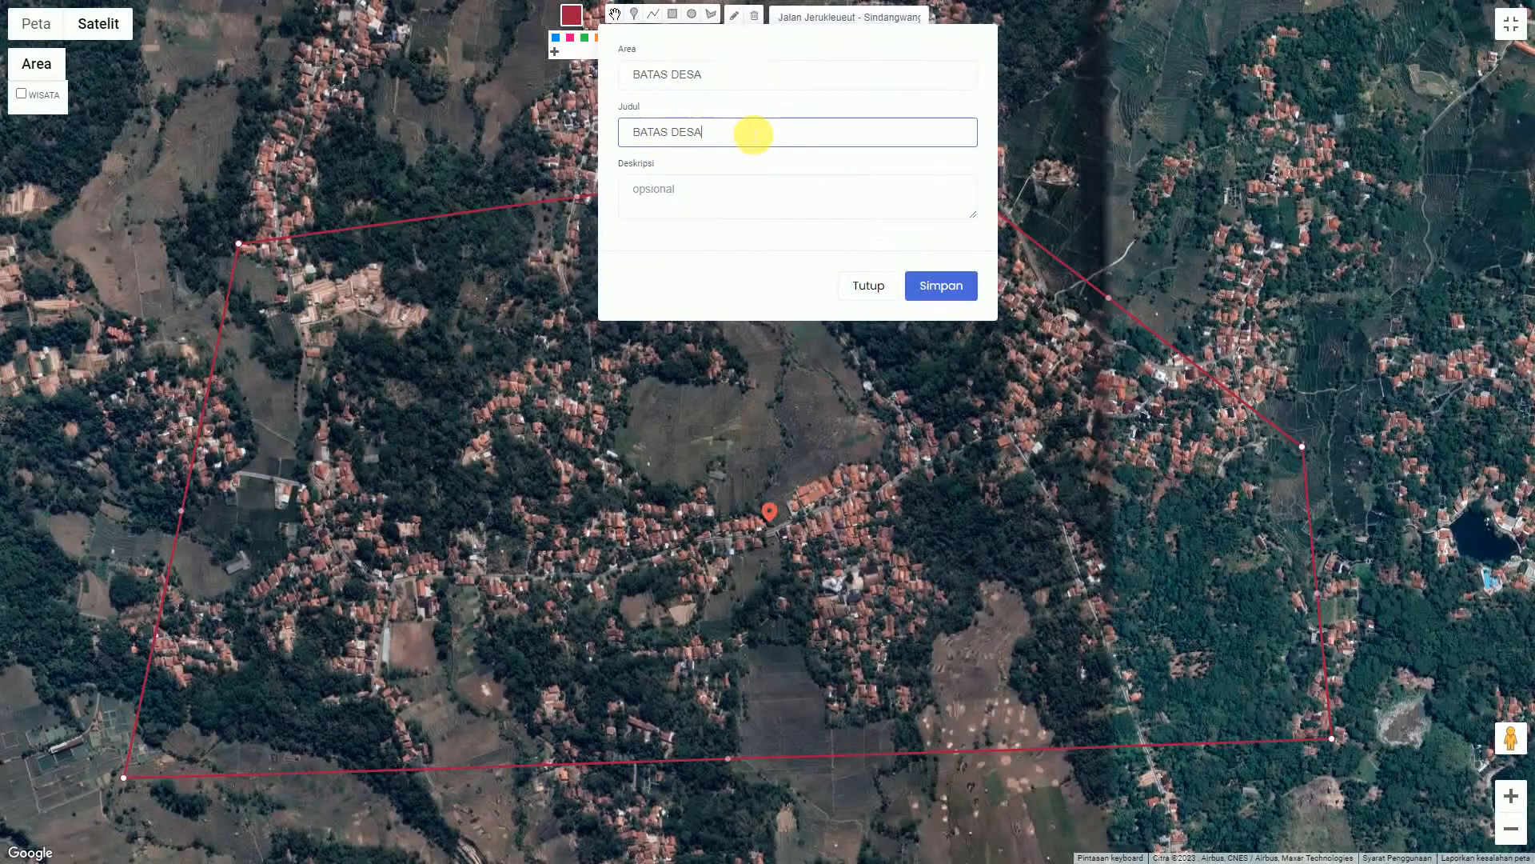
{"action": "type", "text": "JERUK"}
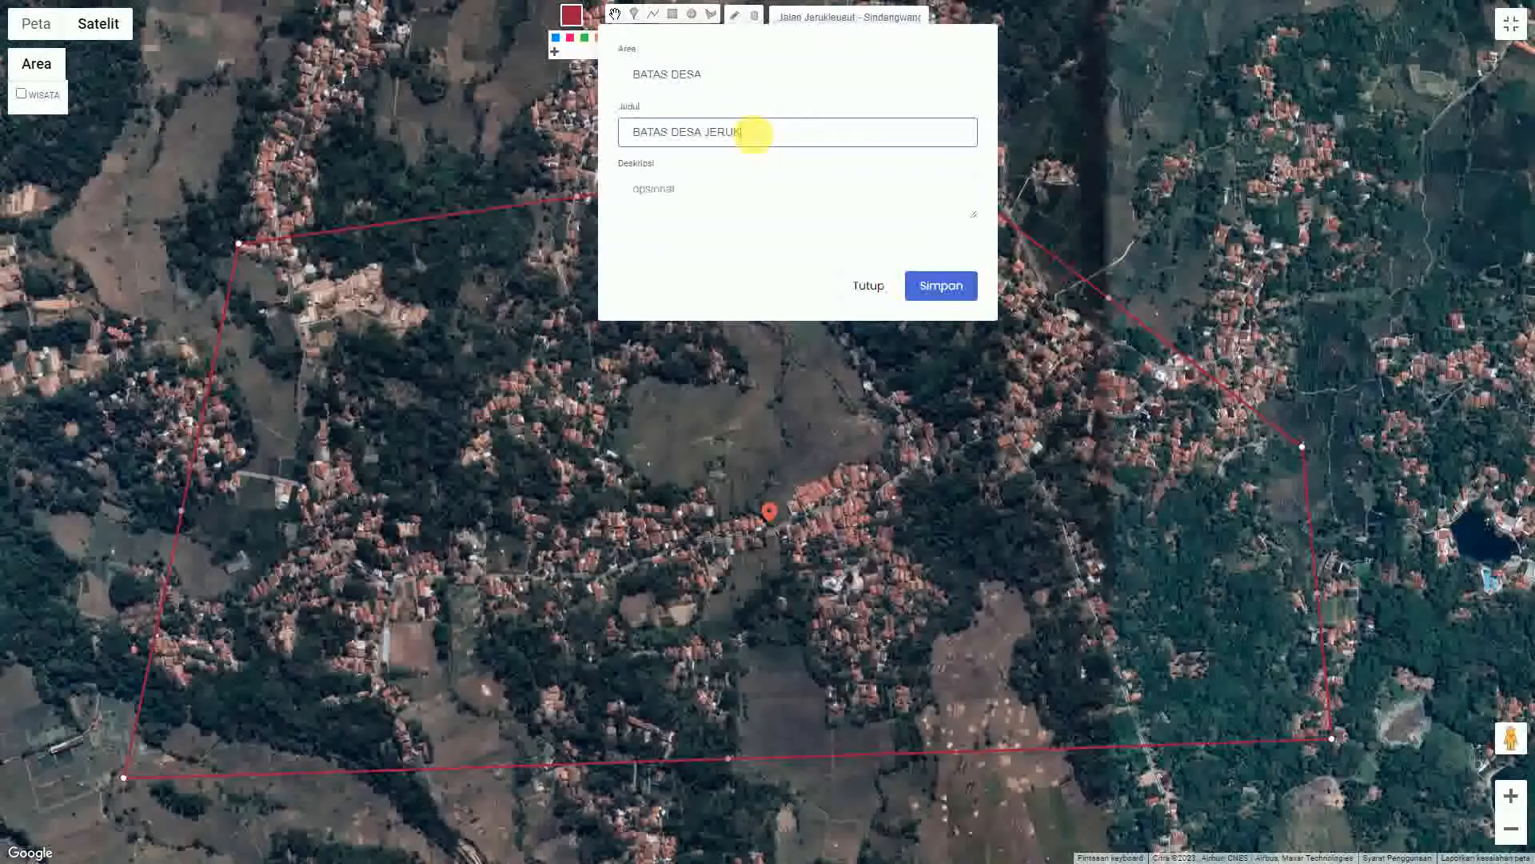
{"action": "type", "text": "LEUEUT"}
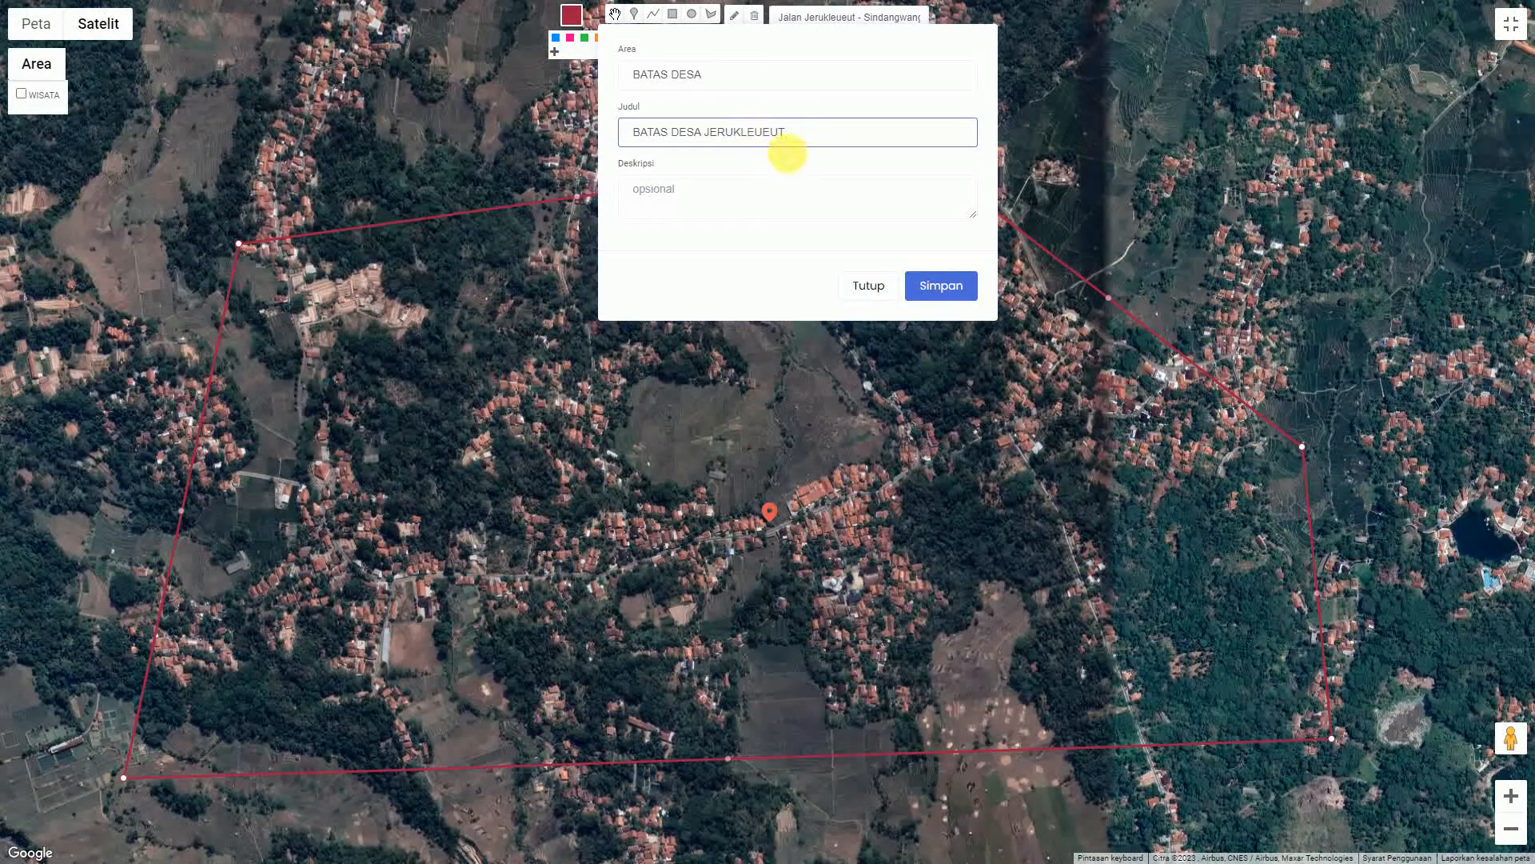
- Describe the boundary as AREA BATAS DESA JERUKLEUEUT, reusing the title, and save it
{"action": "left_click_drag", "start_coordinate": [786, 133], "coordinate": [629, 130]}
{"action": "key", "text": "ctrl+c"}
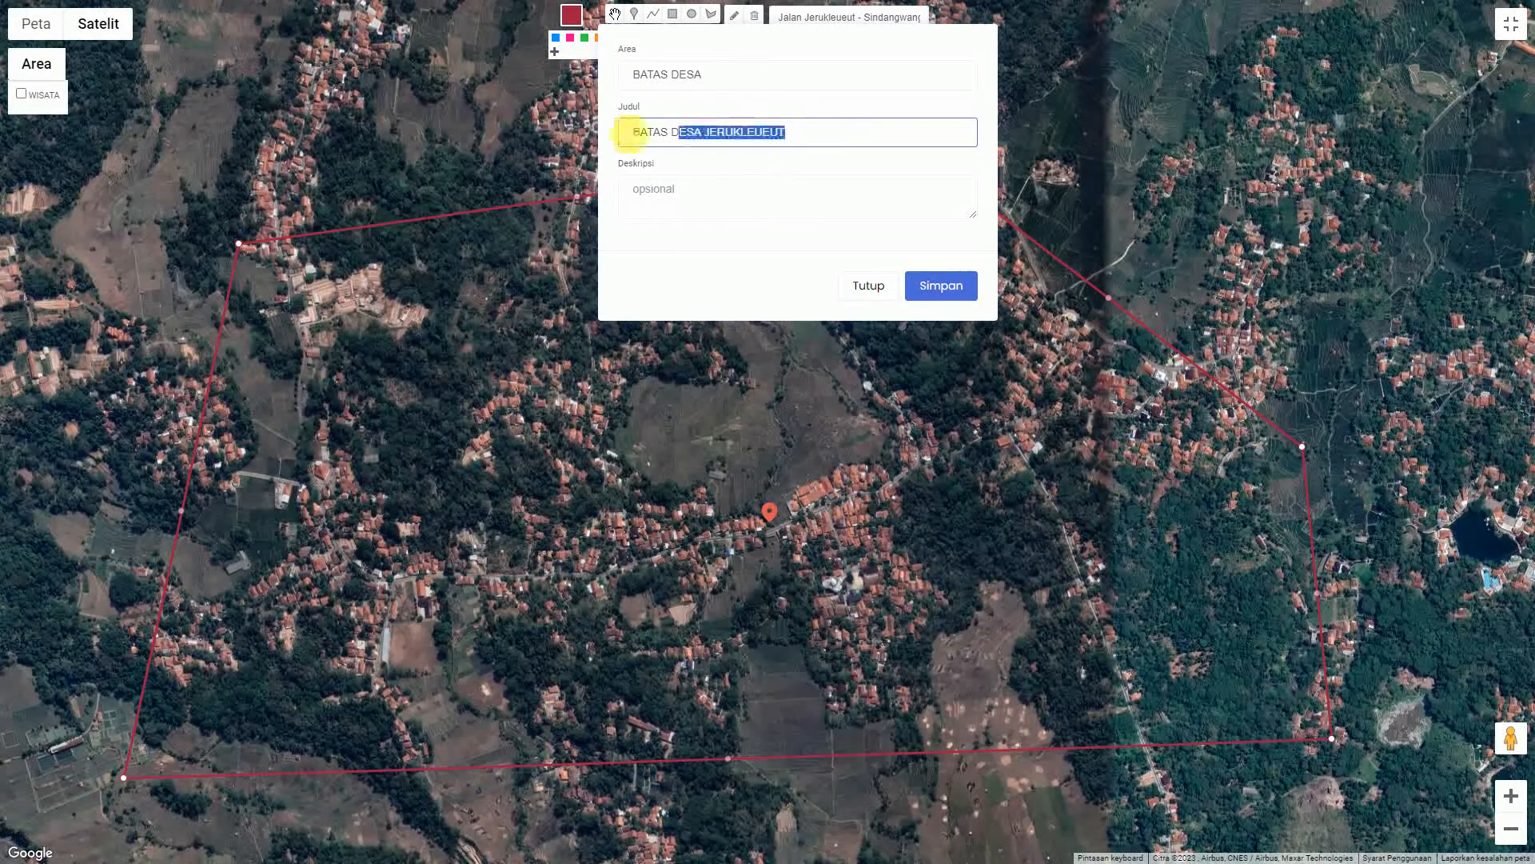
{"action": "left_click", "coordinate": [652, 209]}
{"action": "key", "text": "ctrl+v"}
{"action": "left_click", "coordinate": [641, 188]}
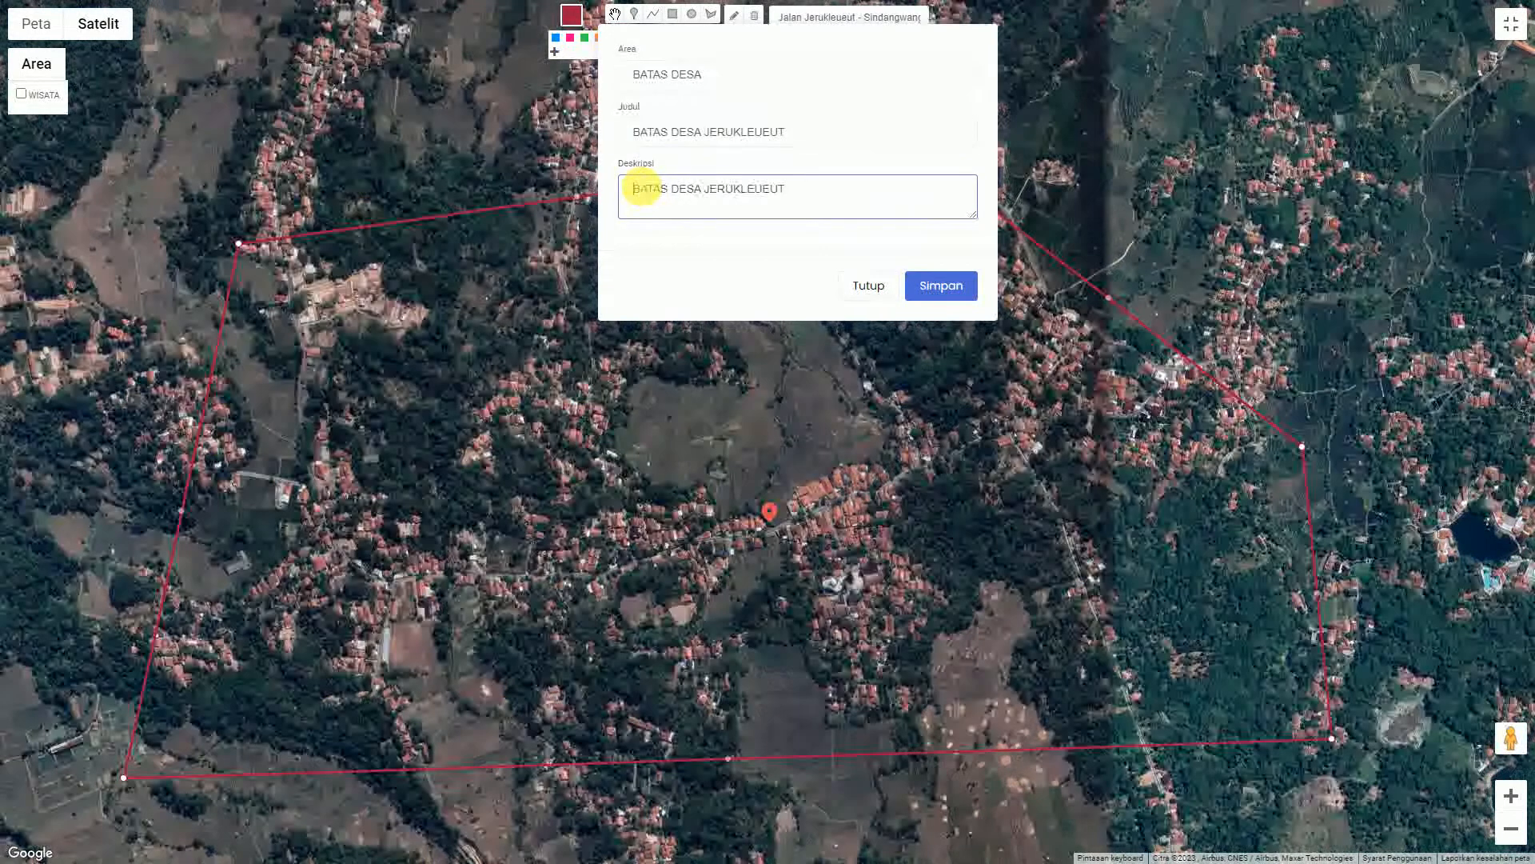
{"action": "type", "text": "ART"}
{"action": "key", "text": "BackSpace"}
{"action": "type", "text": "EA"}
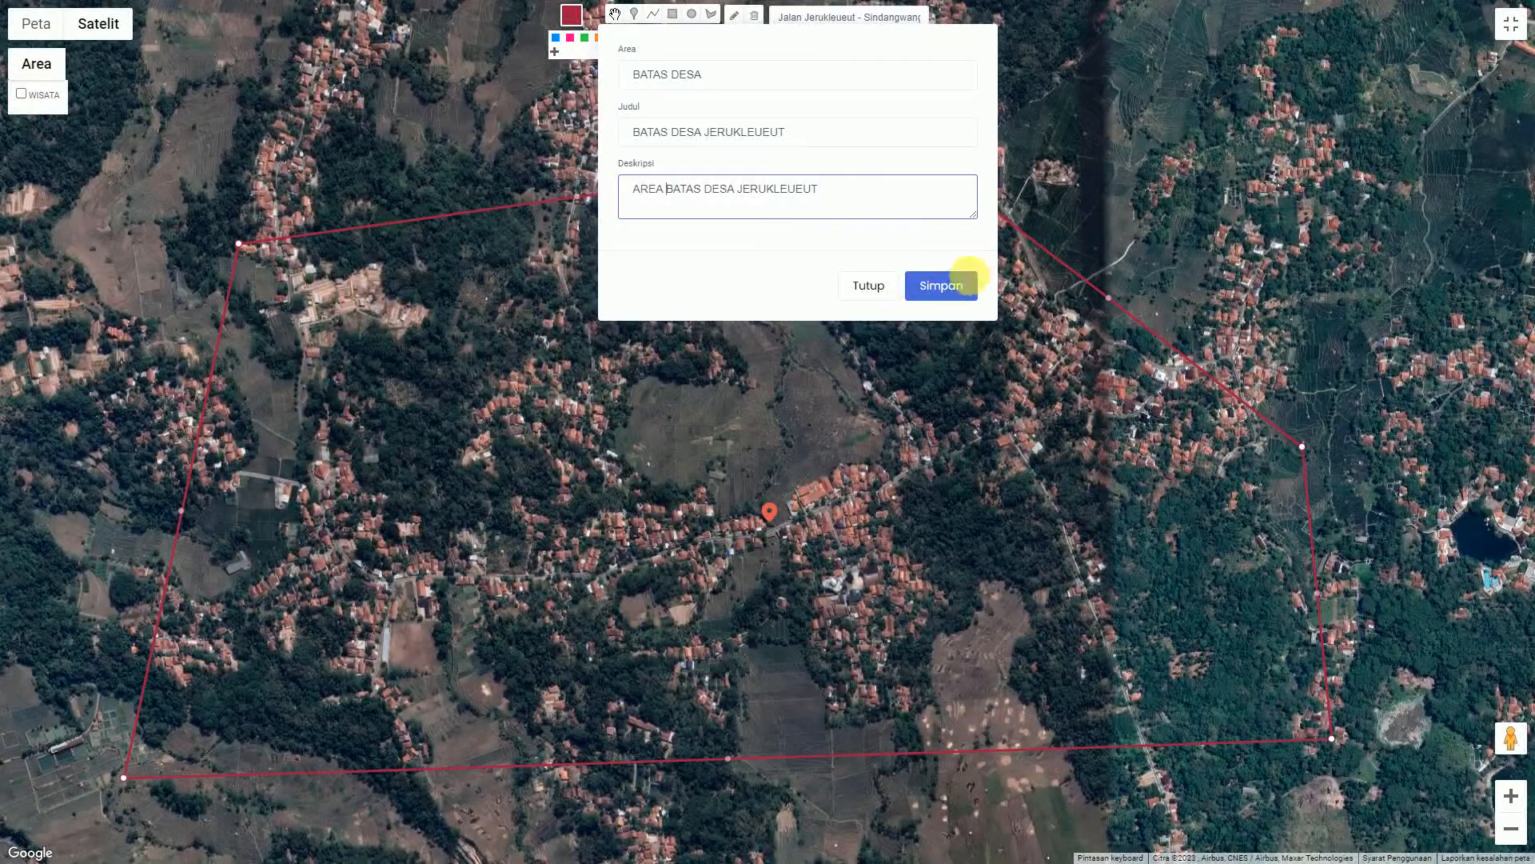
{"action": "left_click", "coordinate": [941, 286]}
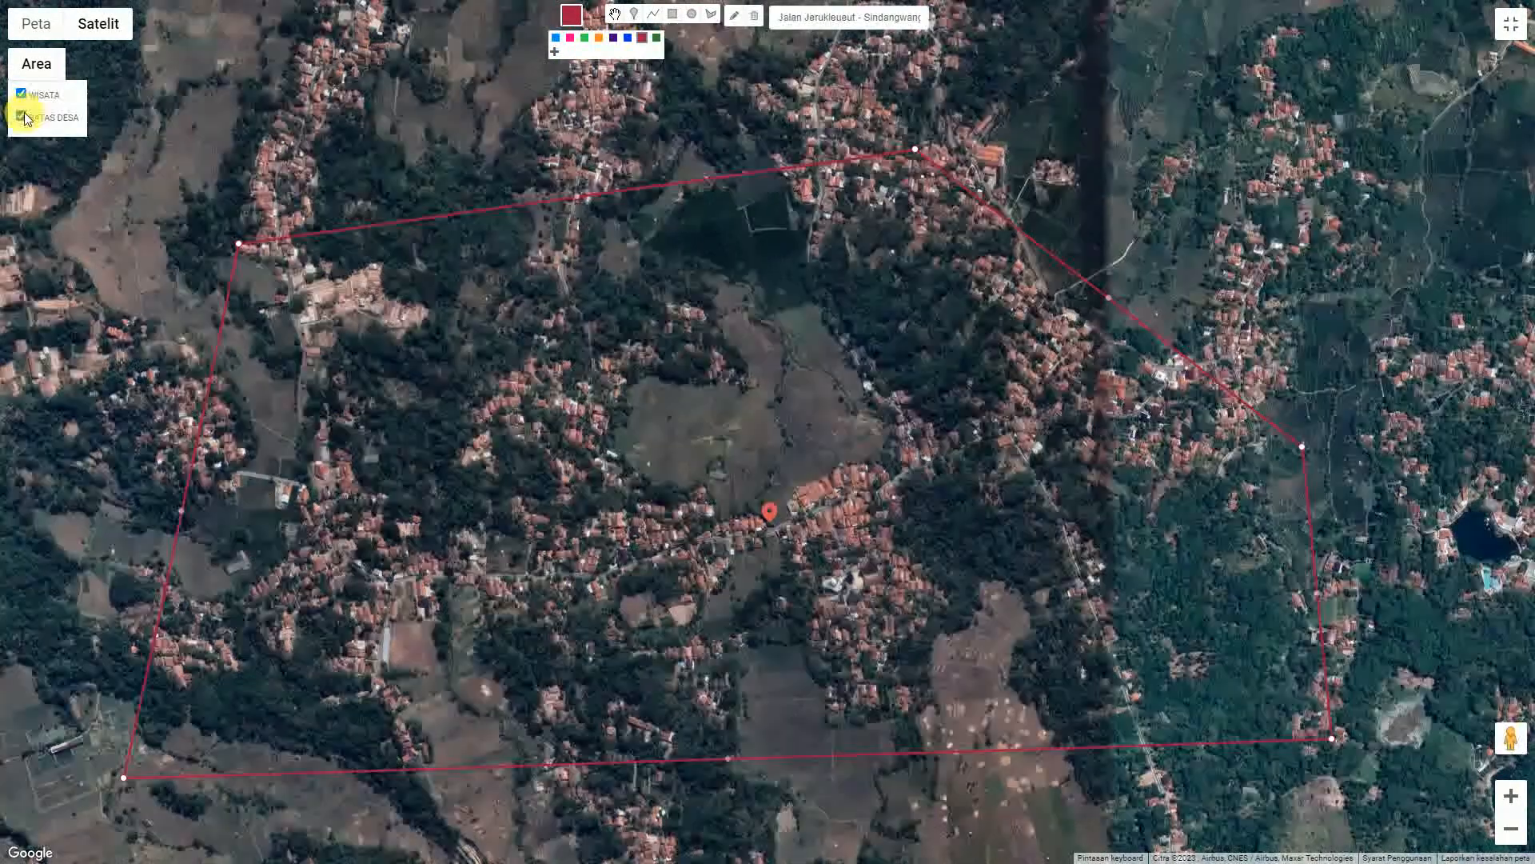
- Hide the BATAS DESA area, display WISATA alone, and show BATAS DESA on the map again
{"action": "left_click", "coordinate": [22, 116]}
{"action": "left_click", "coordinate": [21, 94]}
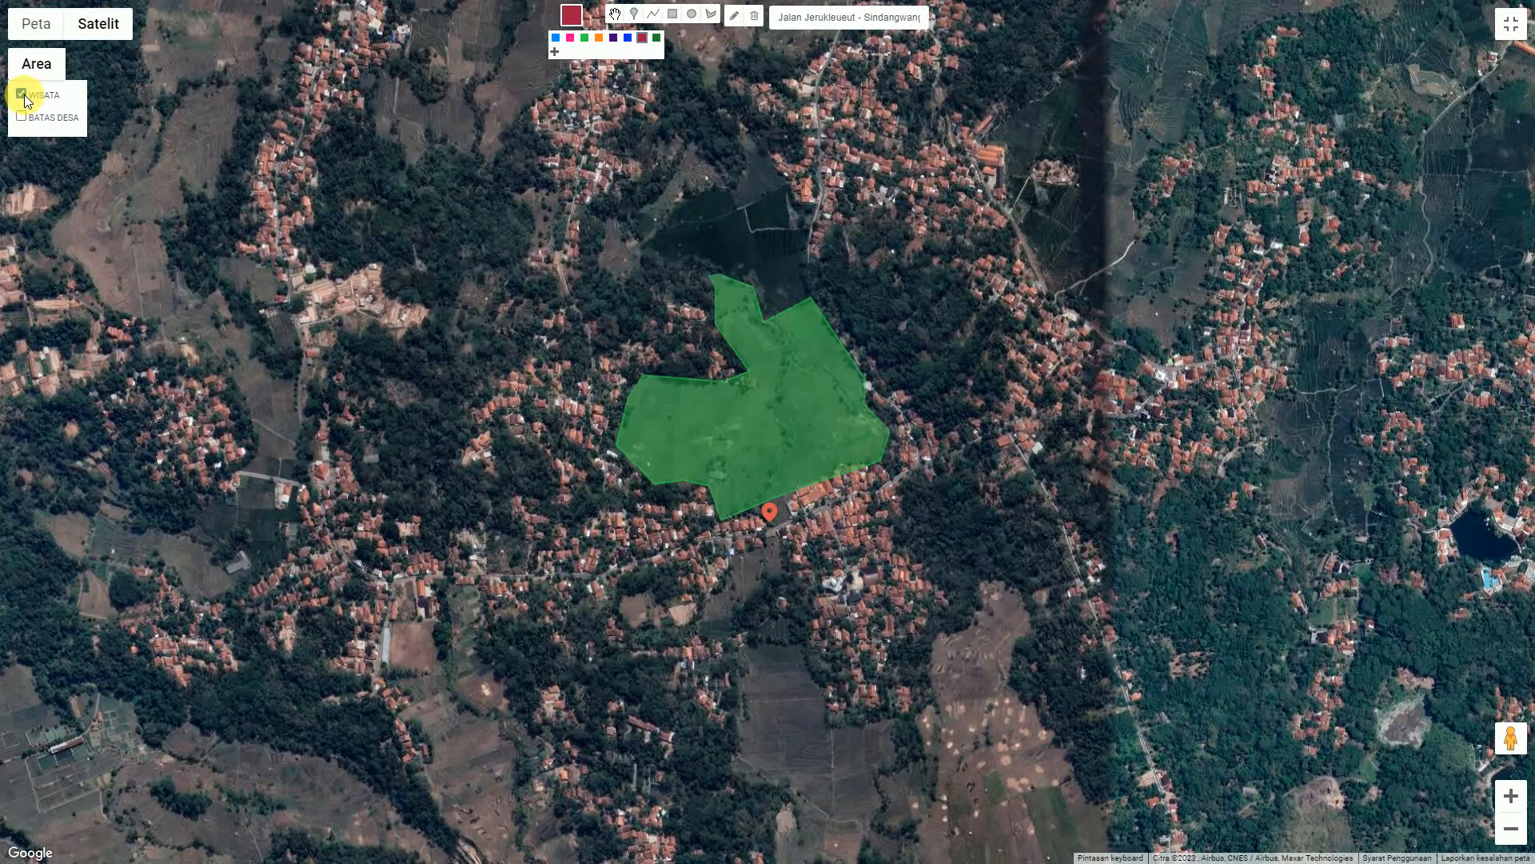
{"action": "left_click", "coordinate": [21, 117]}
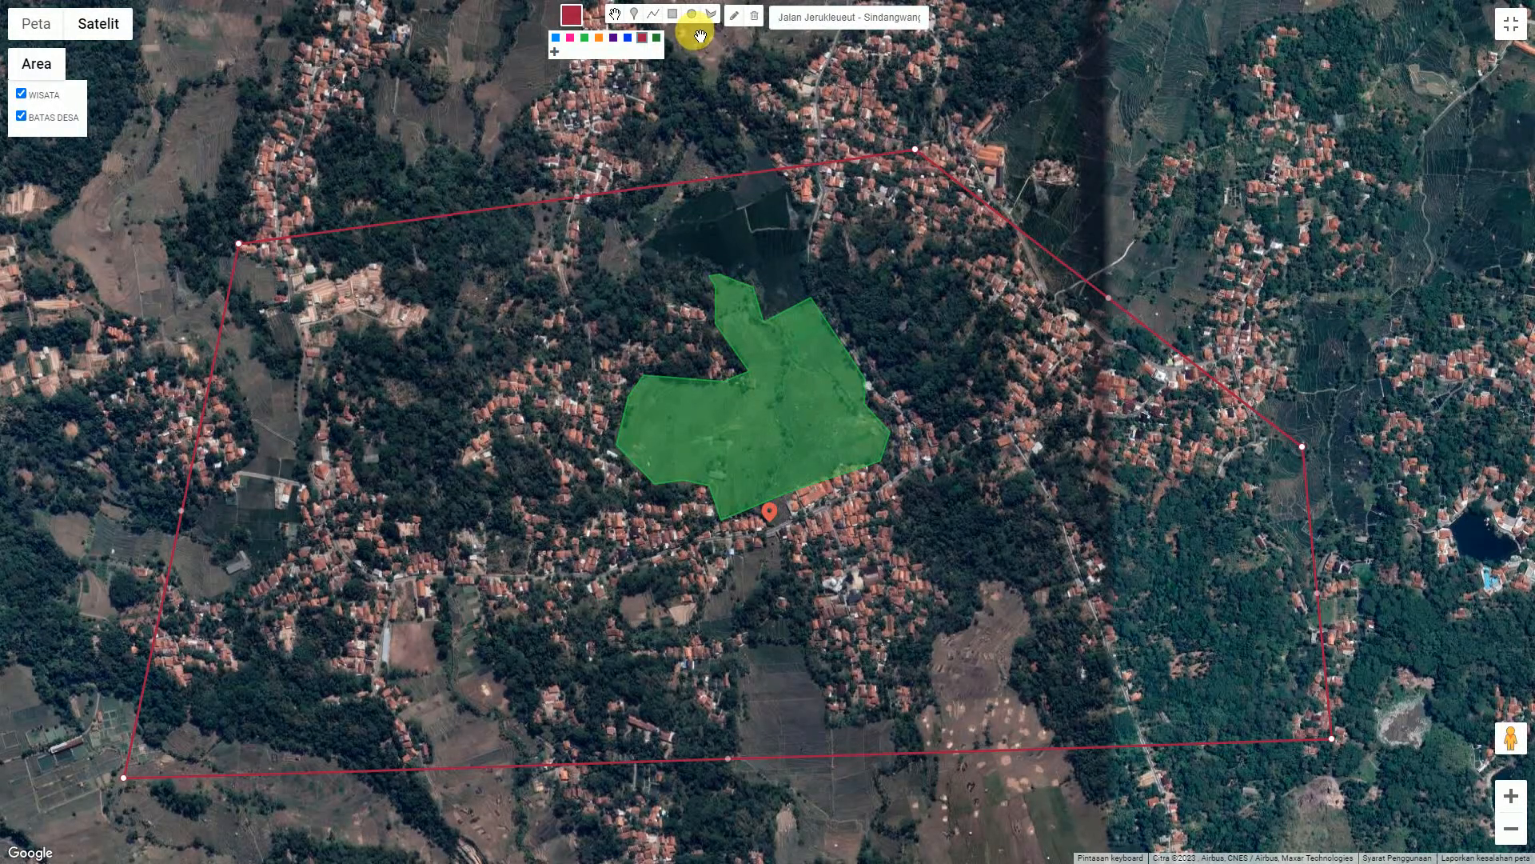
- Place a marker on the brown field in the southwest of the village and assign it to a new area SARANA OLAH RAGA
{"action": "left_click", "coordinate": [635, 14]}
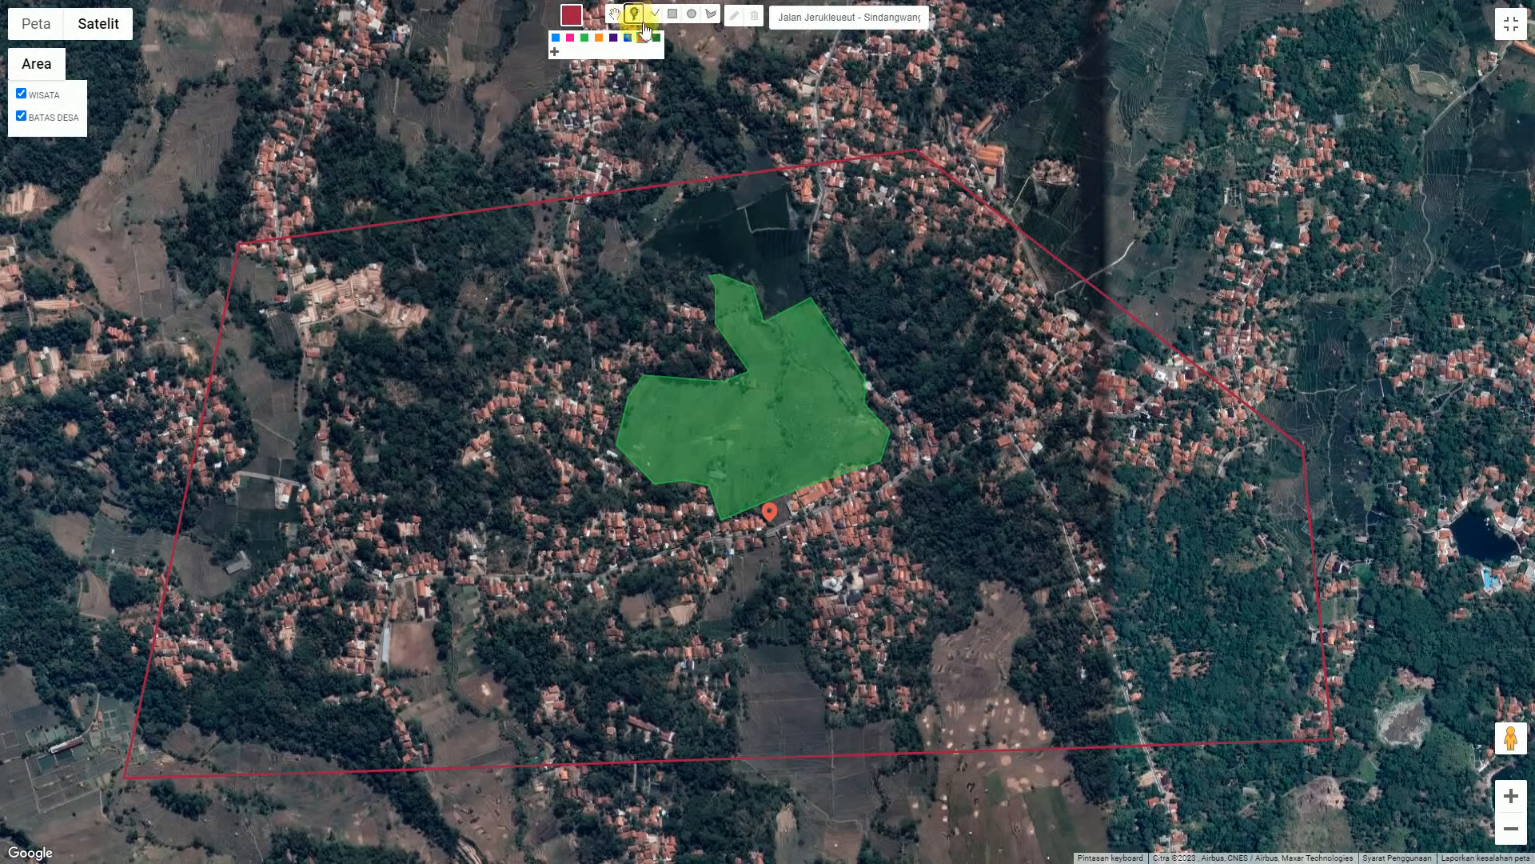
{"action": "left_click", "coordinate": [414, 640]}
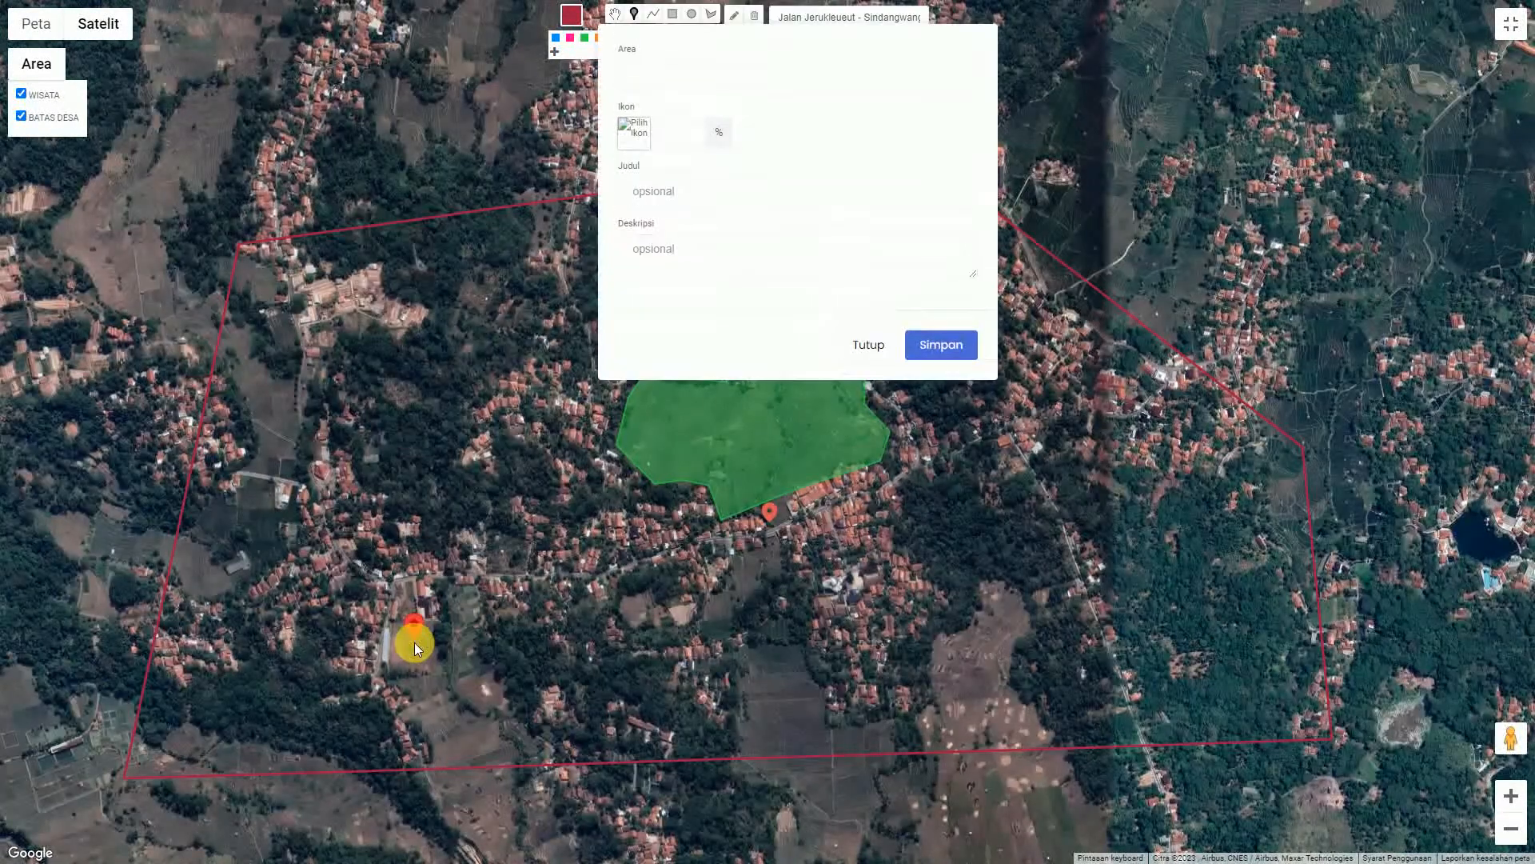
{"action": "left_click", "coordinate": [651, 74]}
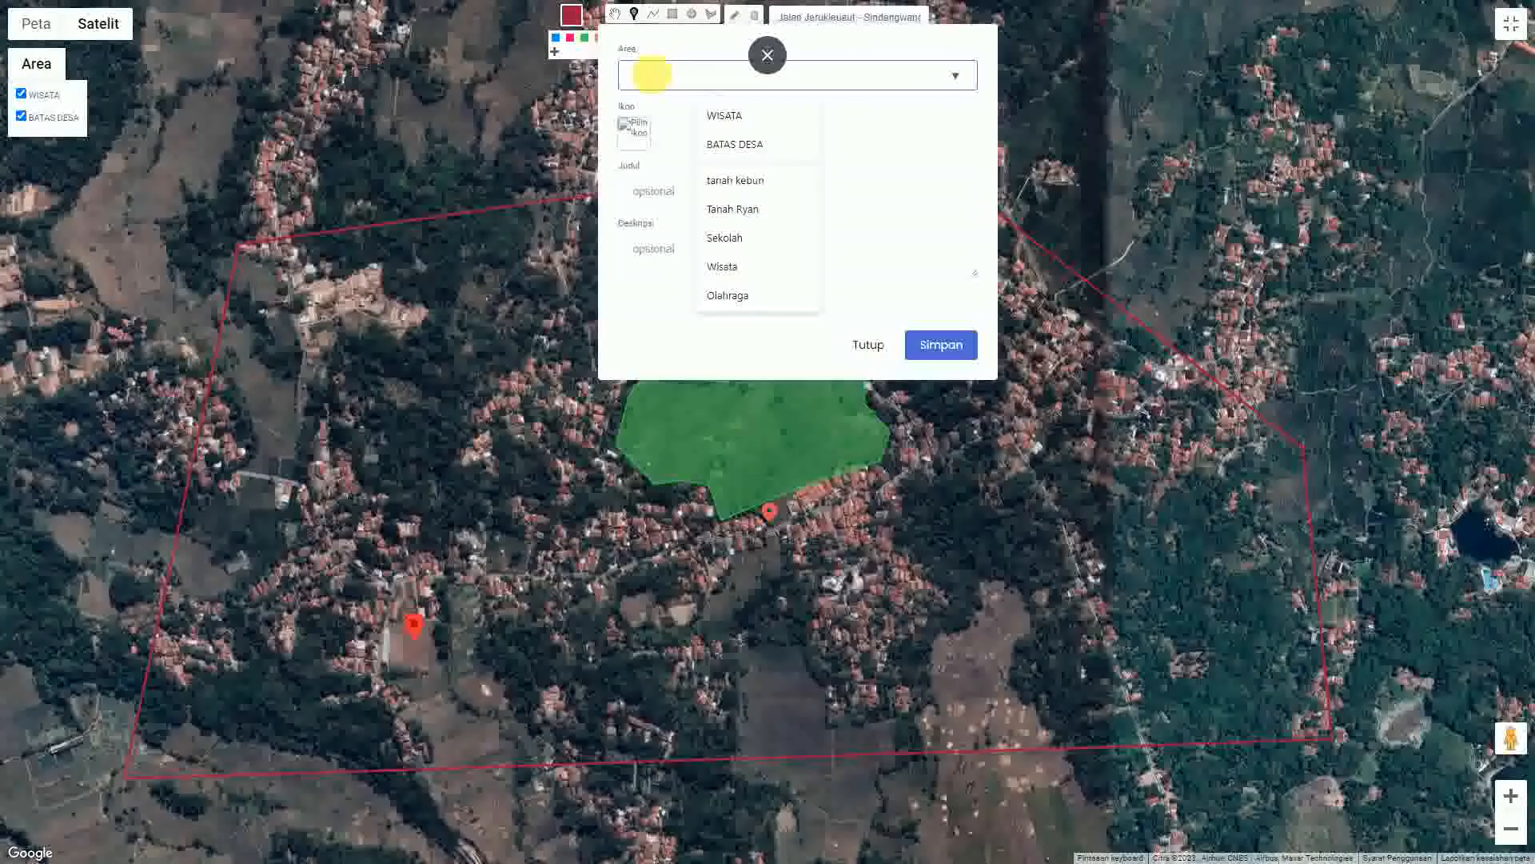
{"action": "type", "text": "LAP"}
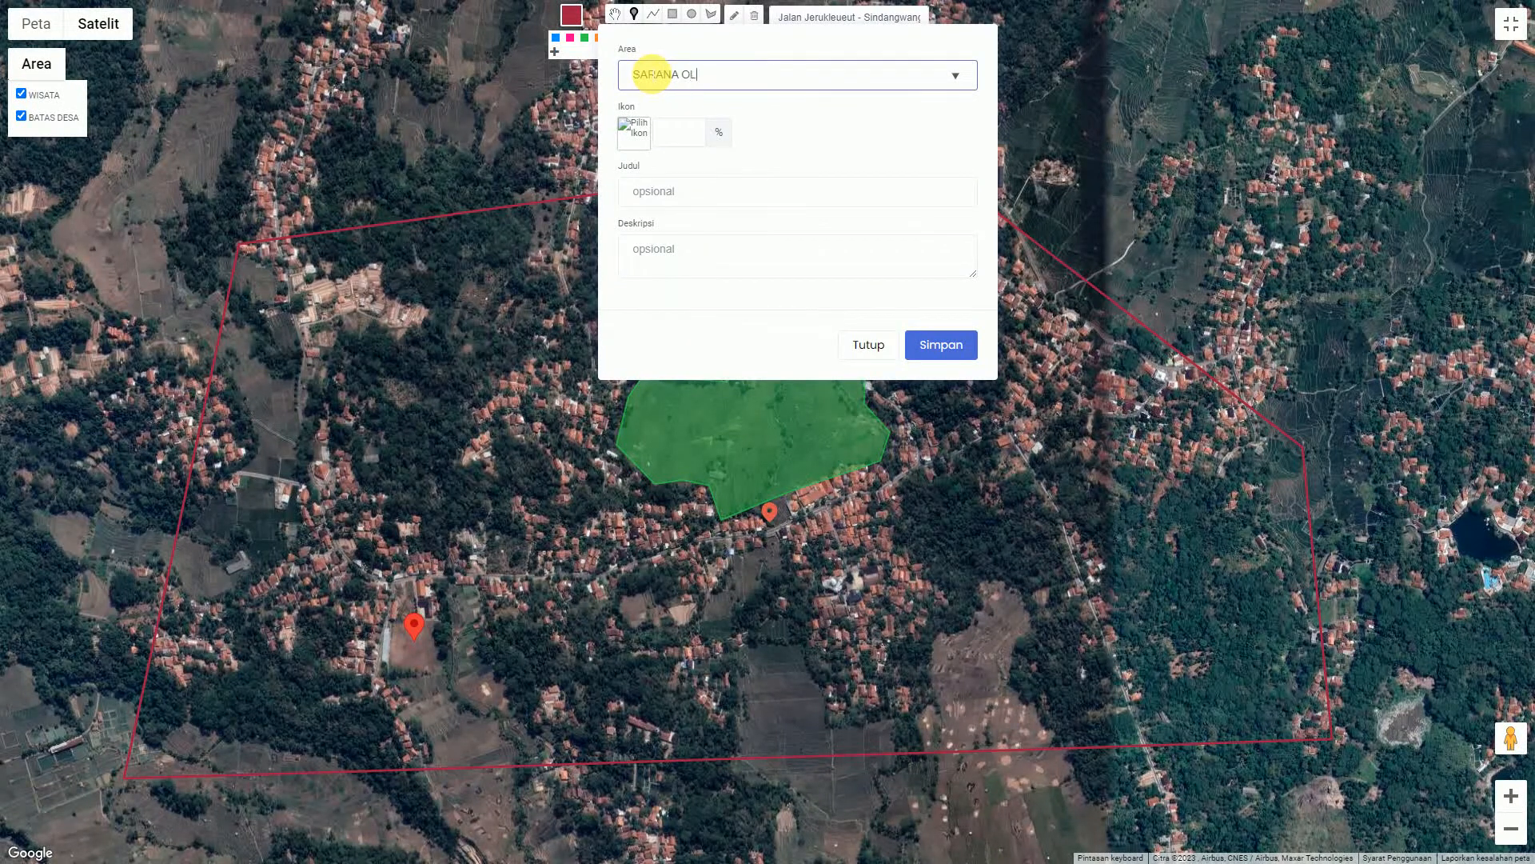
{"action": "type", "text": "RAGA"}
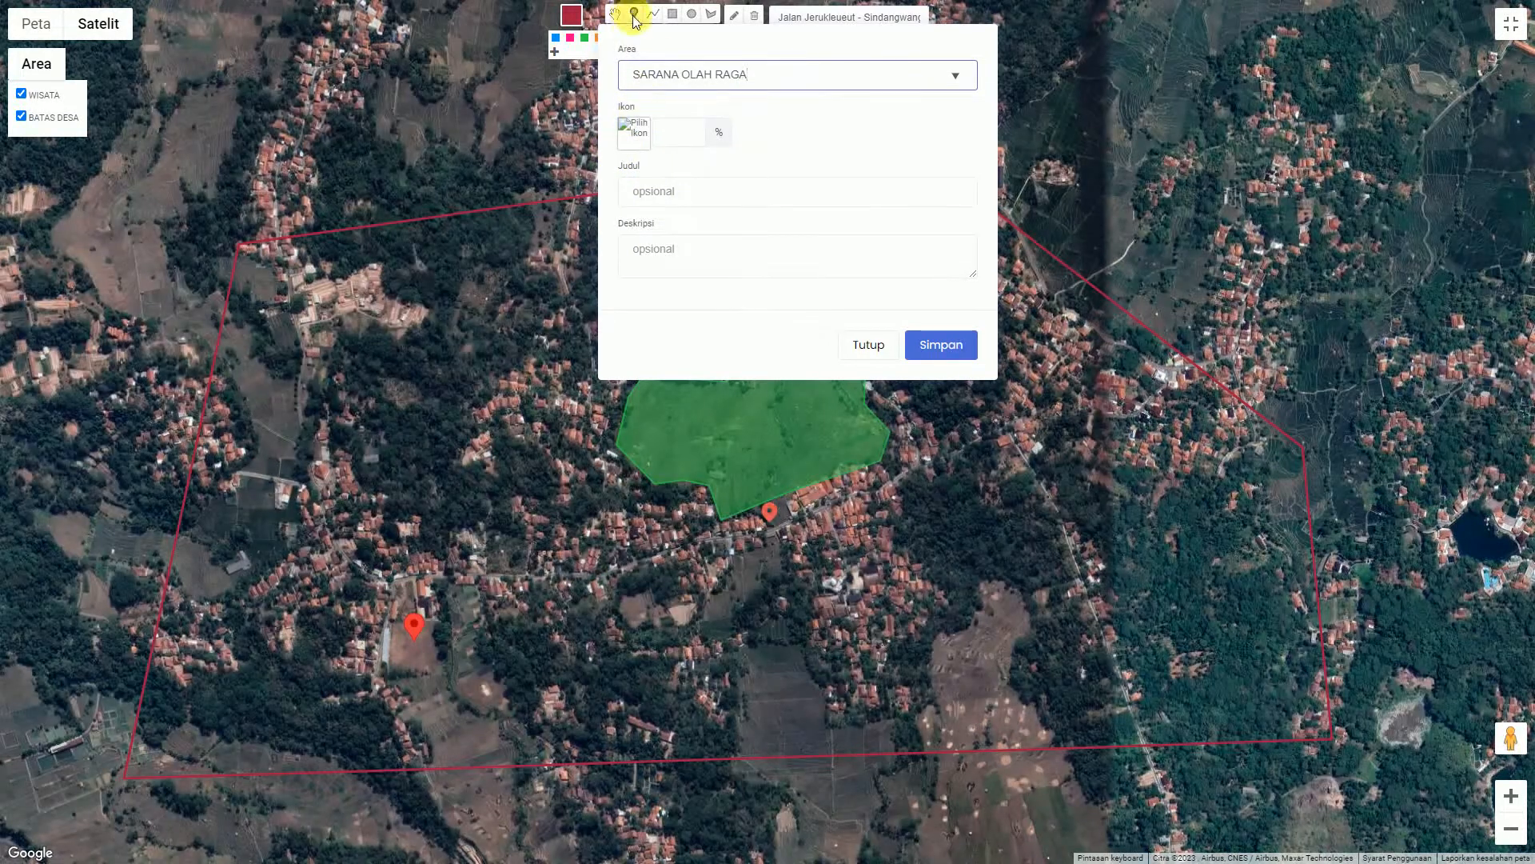
- Give the marker the green horse rider icon and the title LAPANGAN BERKUDA
{"action": "left_click", "coordinate": [638, 135]}
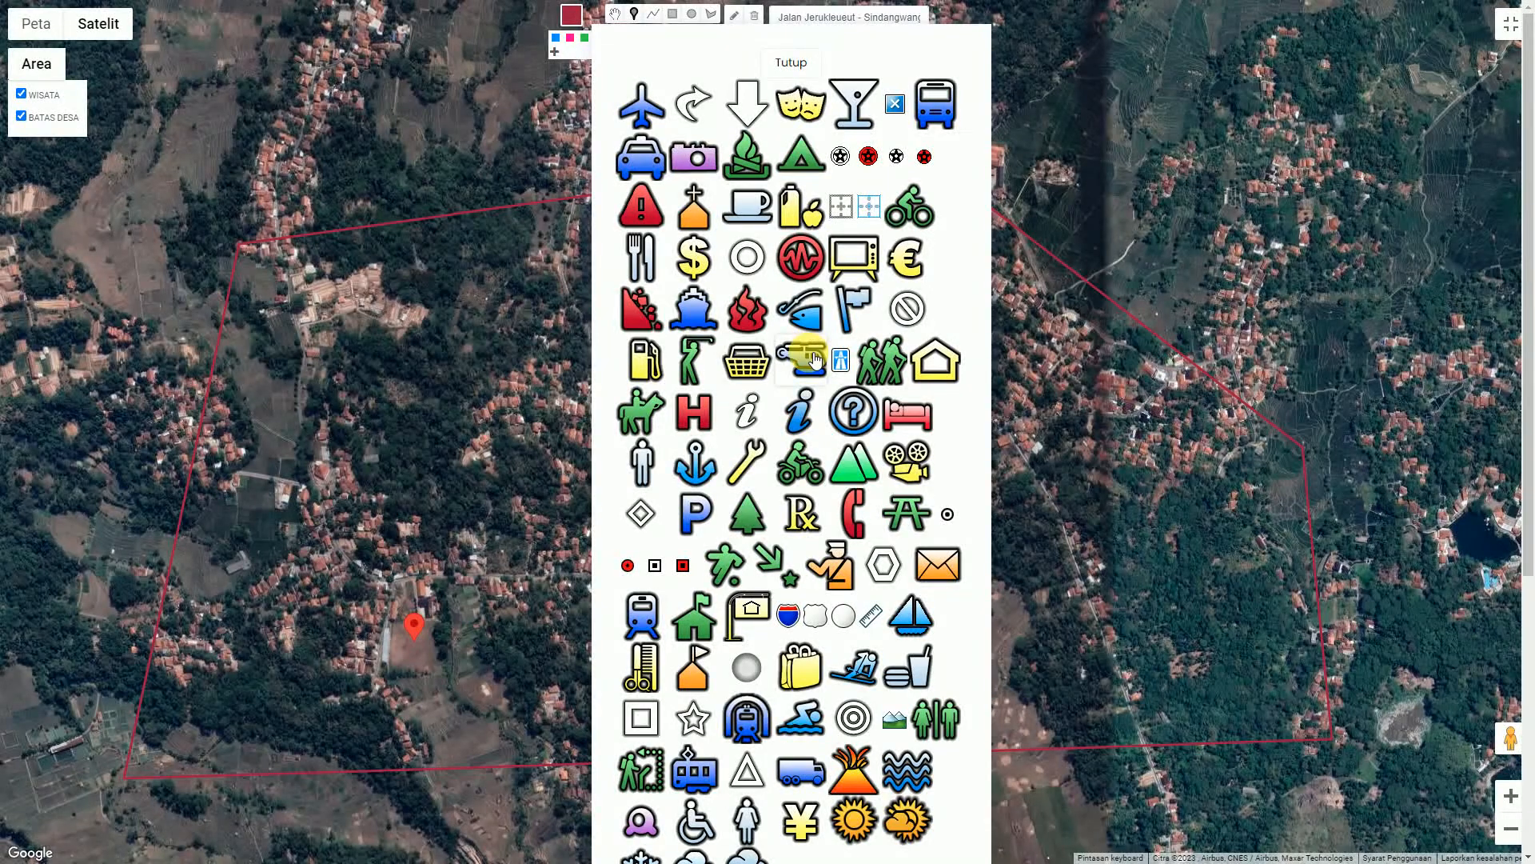
{"action": "left_click", "coordinate": [640, 410]}
{"action": "left_click", "coordinate": [679, 211]}
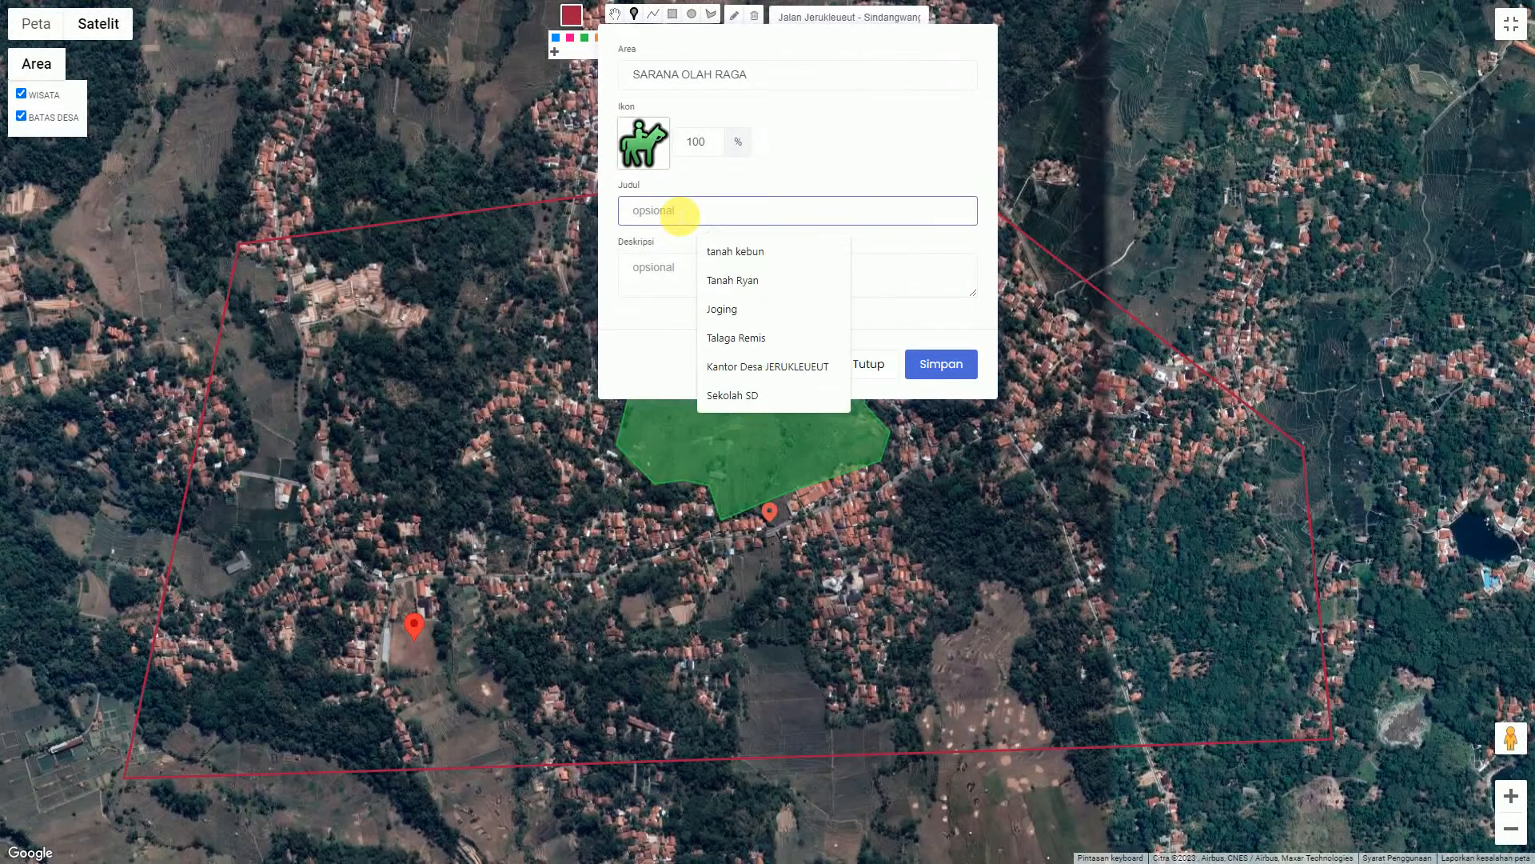
{"action": "type", "text": "OL"}
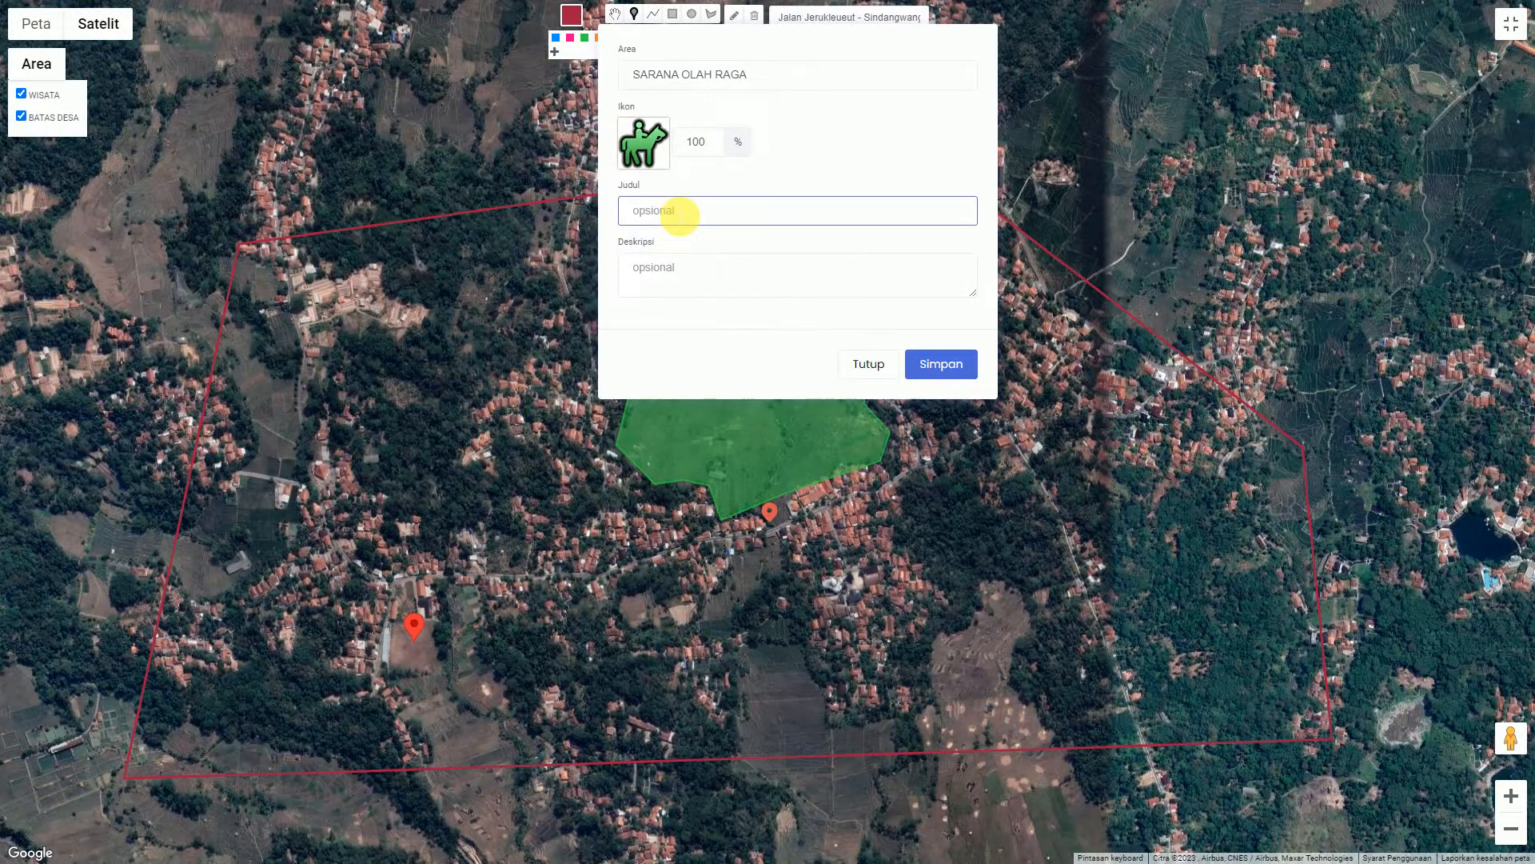
{"action": "type", "text": "LLAPANGAN BERKUN"}
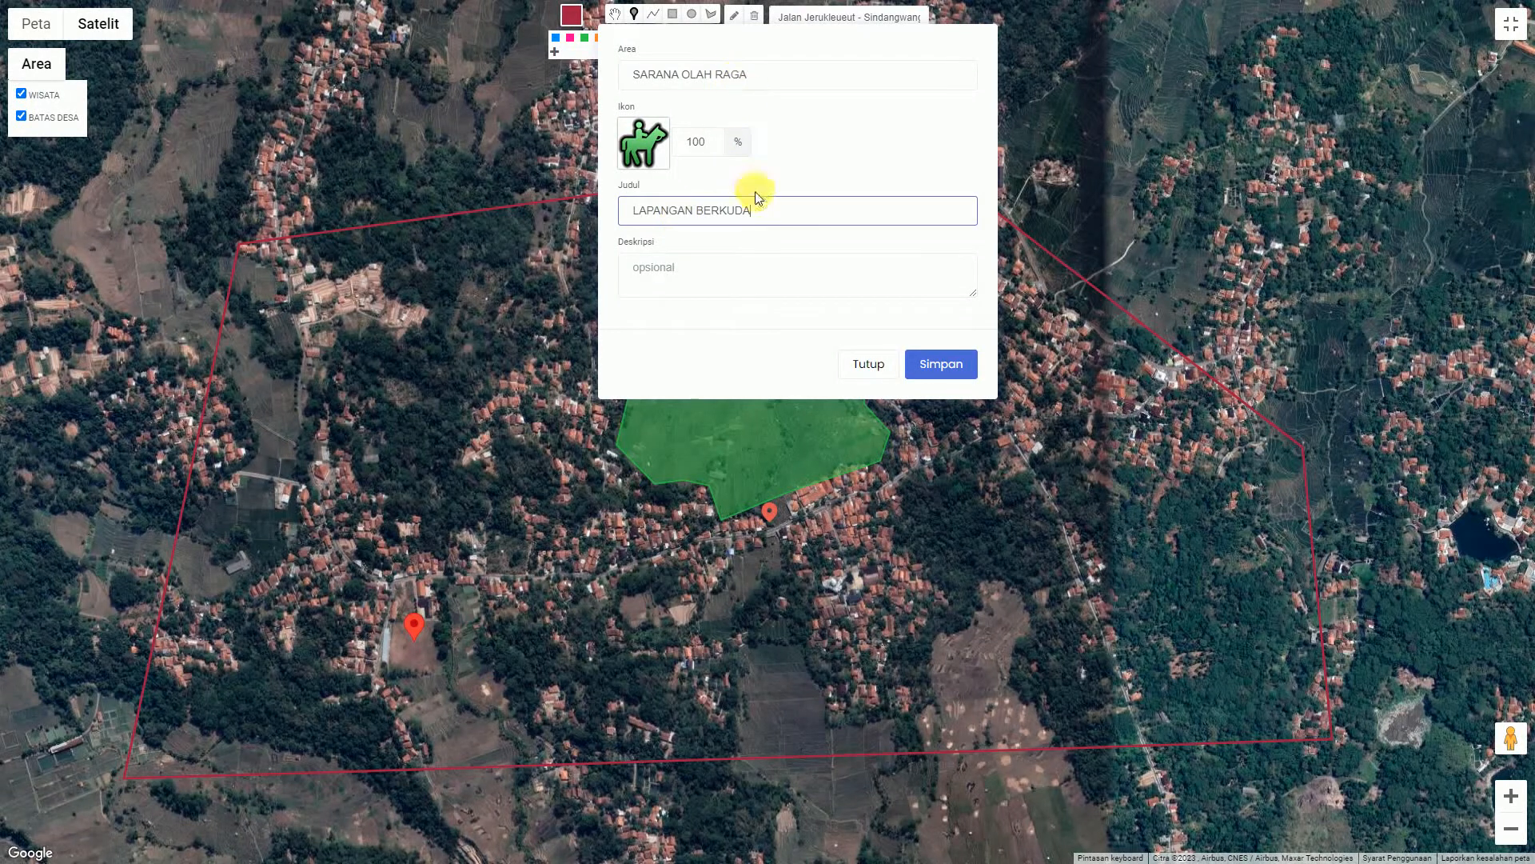
- Copy the title into the marker's description, insert OLAHRAGA before BERKUDA, and save the marker
{"action": "left_click_drag", "start_coordinate": [797, 220], "coordinate": [553, 199]}
{"action": "key", "text": "ctrl+c"}
{"action": "left_click", "coordinate": [649, 278]}
{"action": "key", "text": "ctrl+v"}
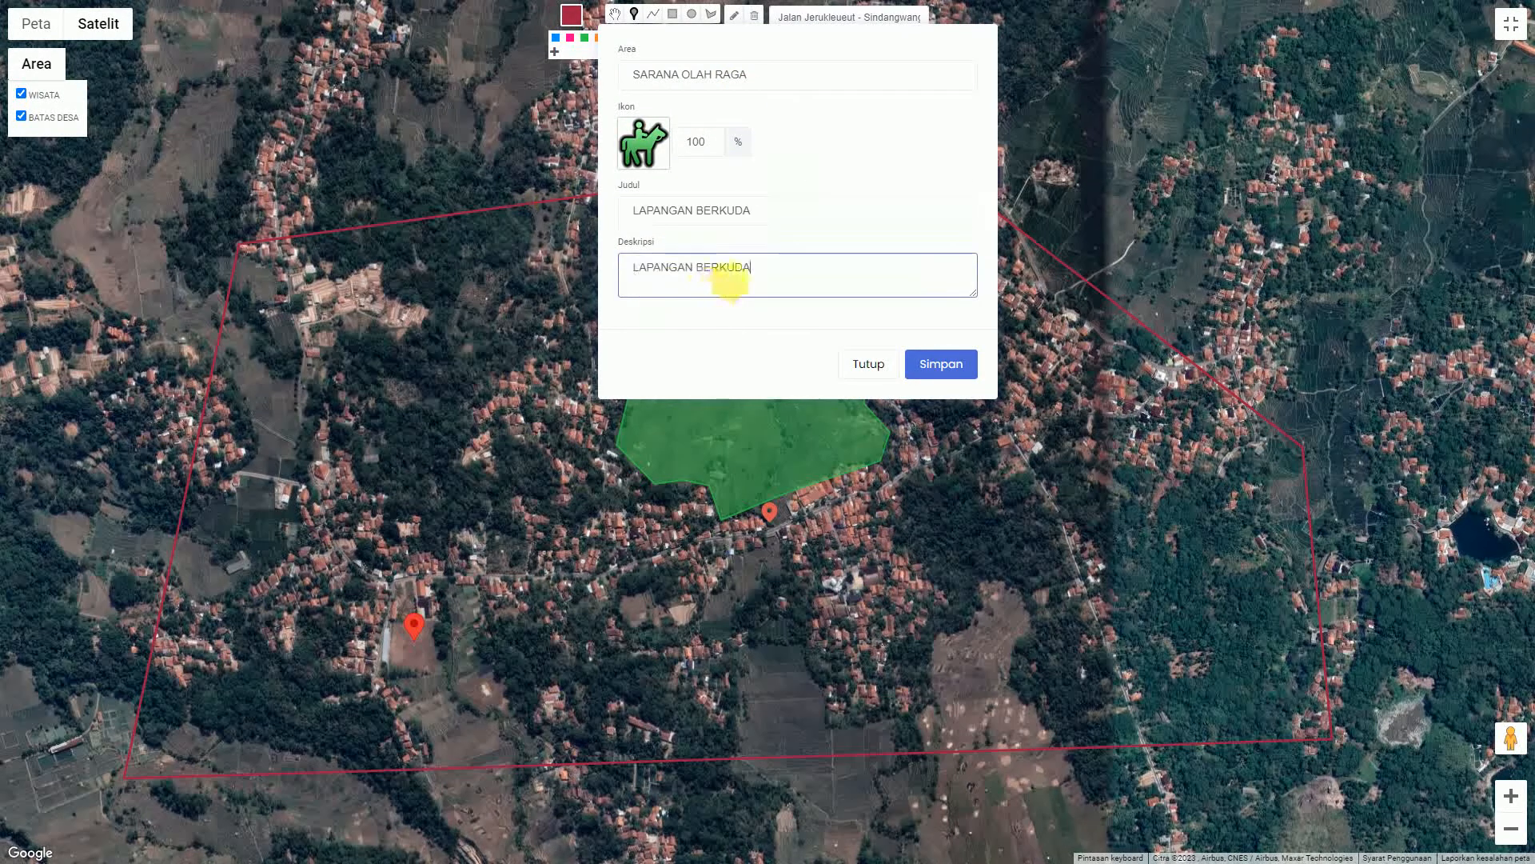
{"action": "left_click", "coordinate": [695, 268]}
{"action": "type", "text": "OLAHRAGA"}
{"action": "left_click", "coordinate": [947, 382]}
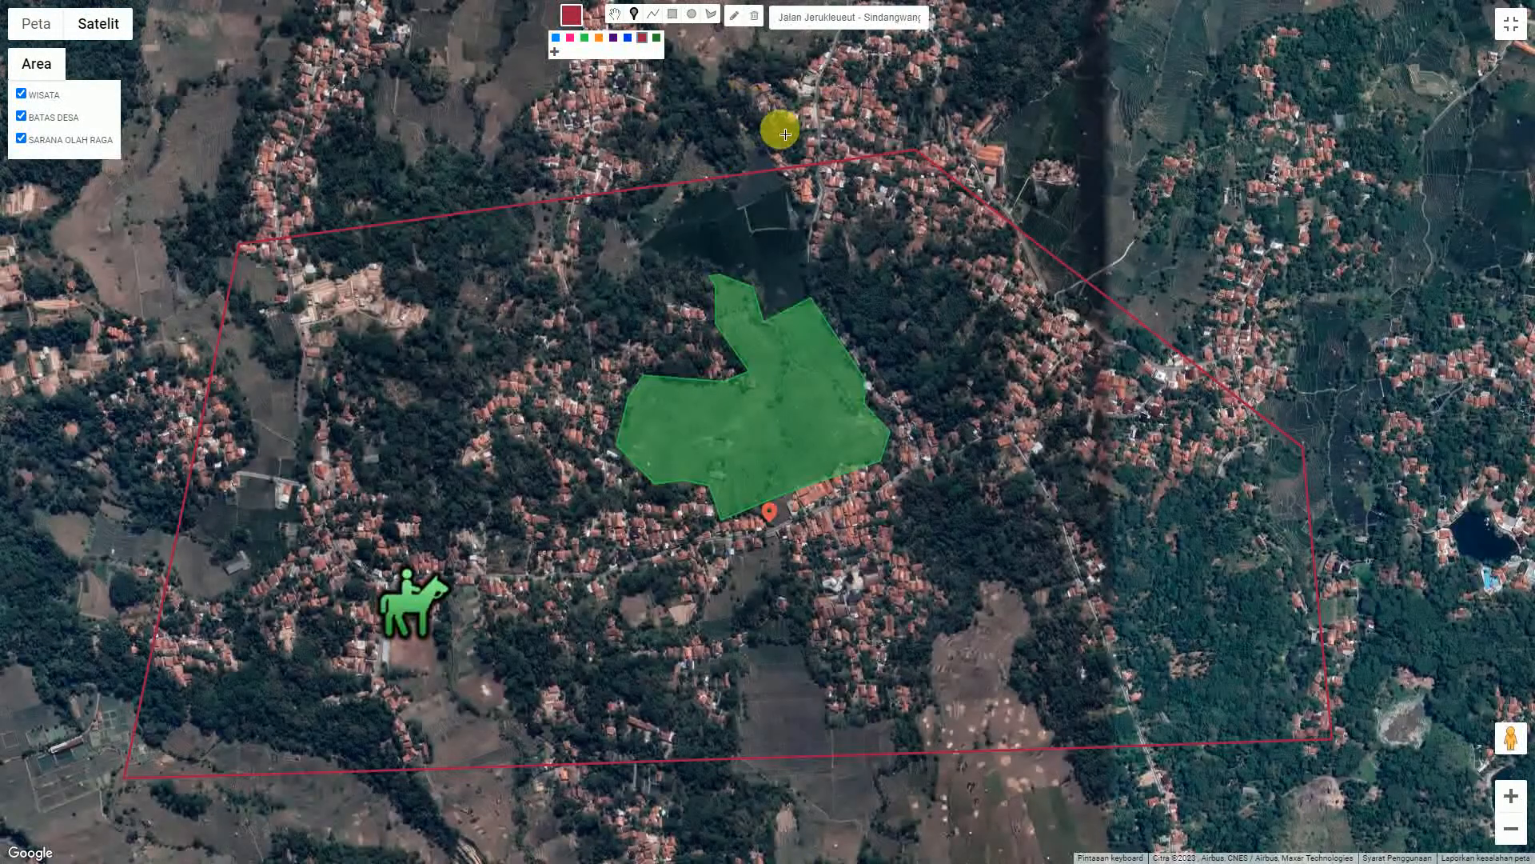
- Draw a small dark red rectangle over the field south of the red marker and close its details form without saving
{"action": "left_click", "coordinate": [680, 18]}
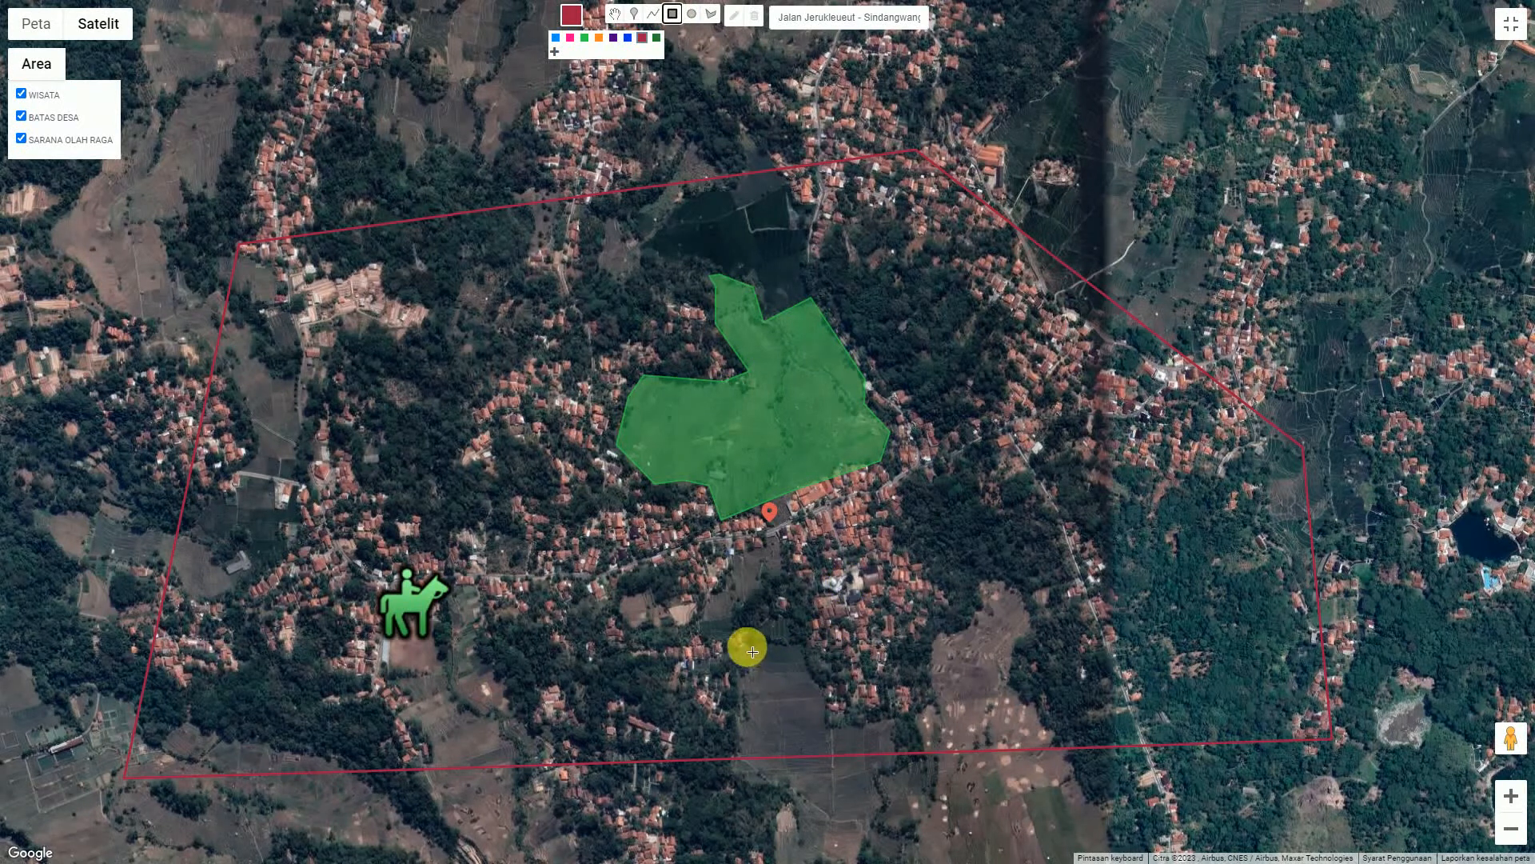
{"action": "left_click_drag", "start_coordinate": [744, 642], "coordinate": [813, 698]}
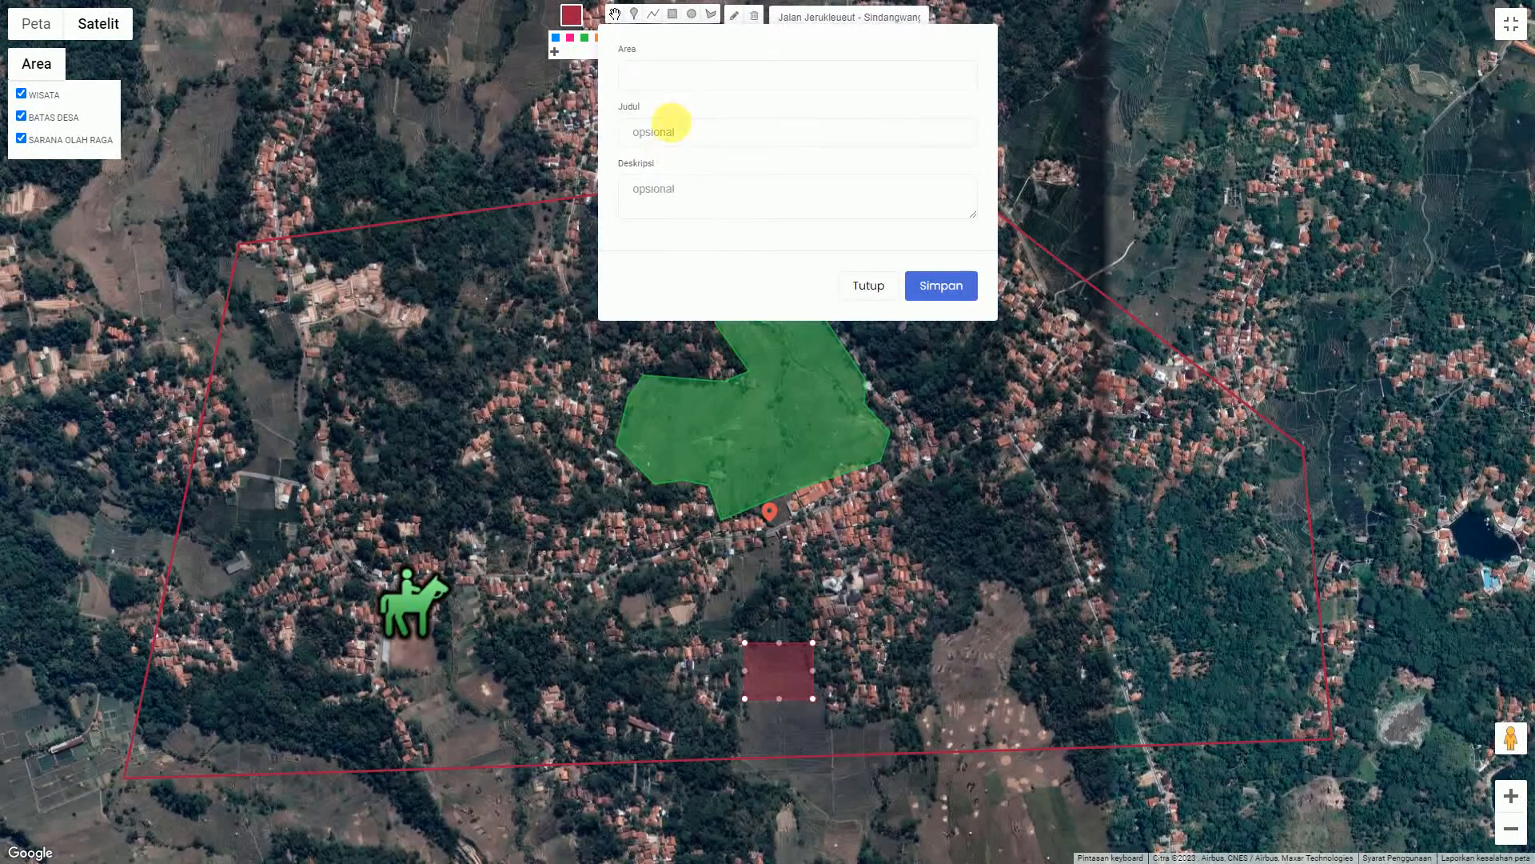
{"action": "left_click", "coordinate": [868, 285]}
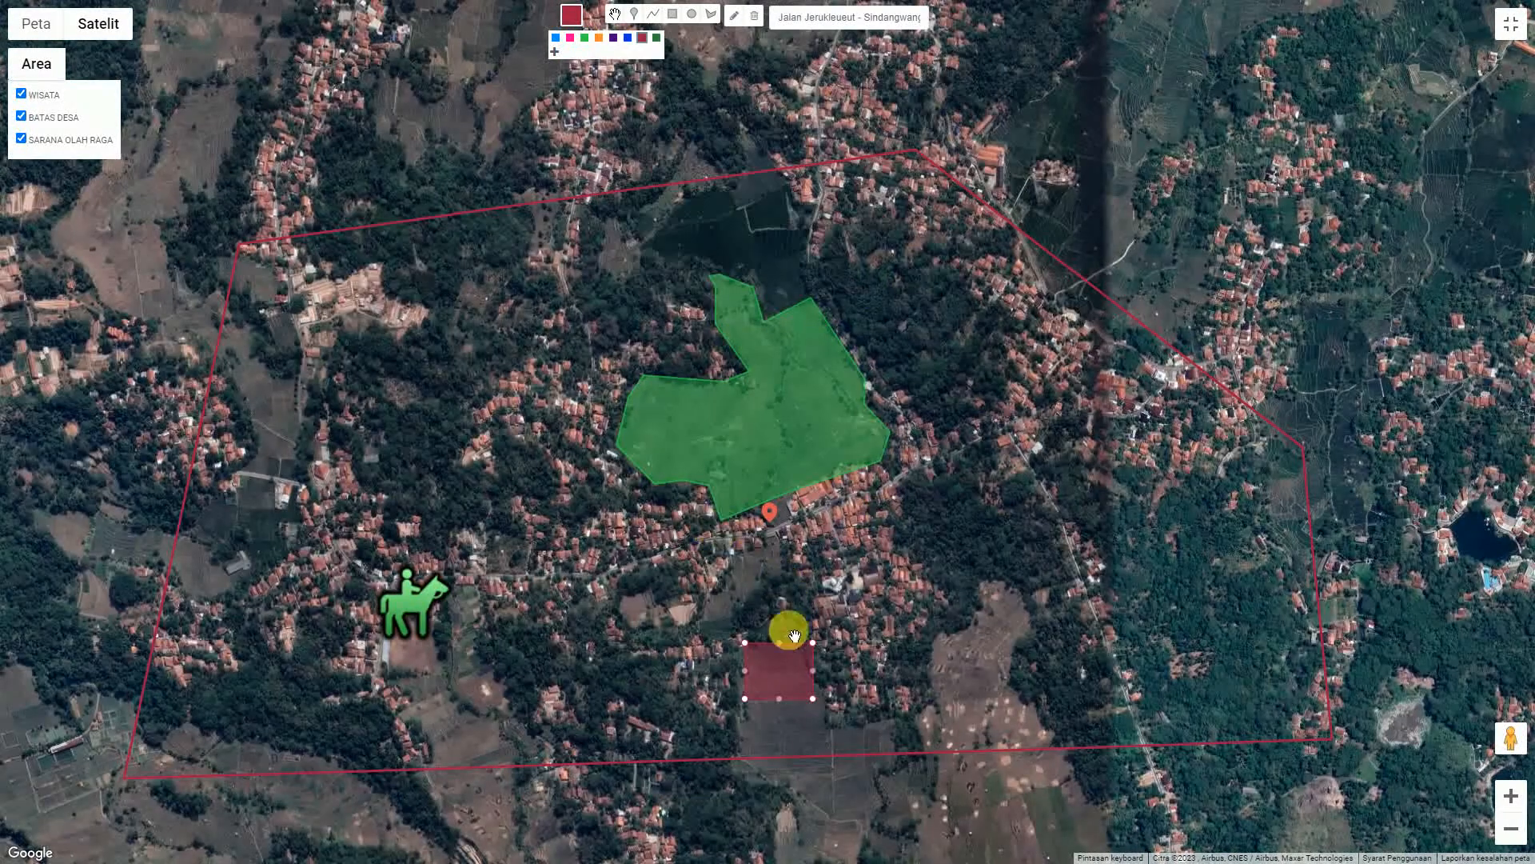
- Reopen the details form of the dark red rectangle and assign it to a new area RAWAN LONGSOR
{"action": "left_click", "coordinate": [891, 674]}
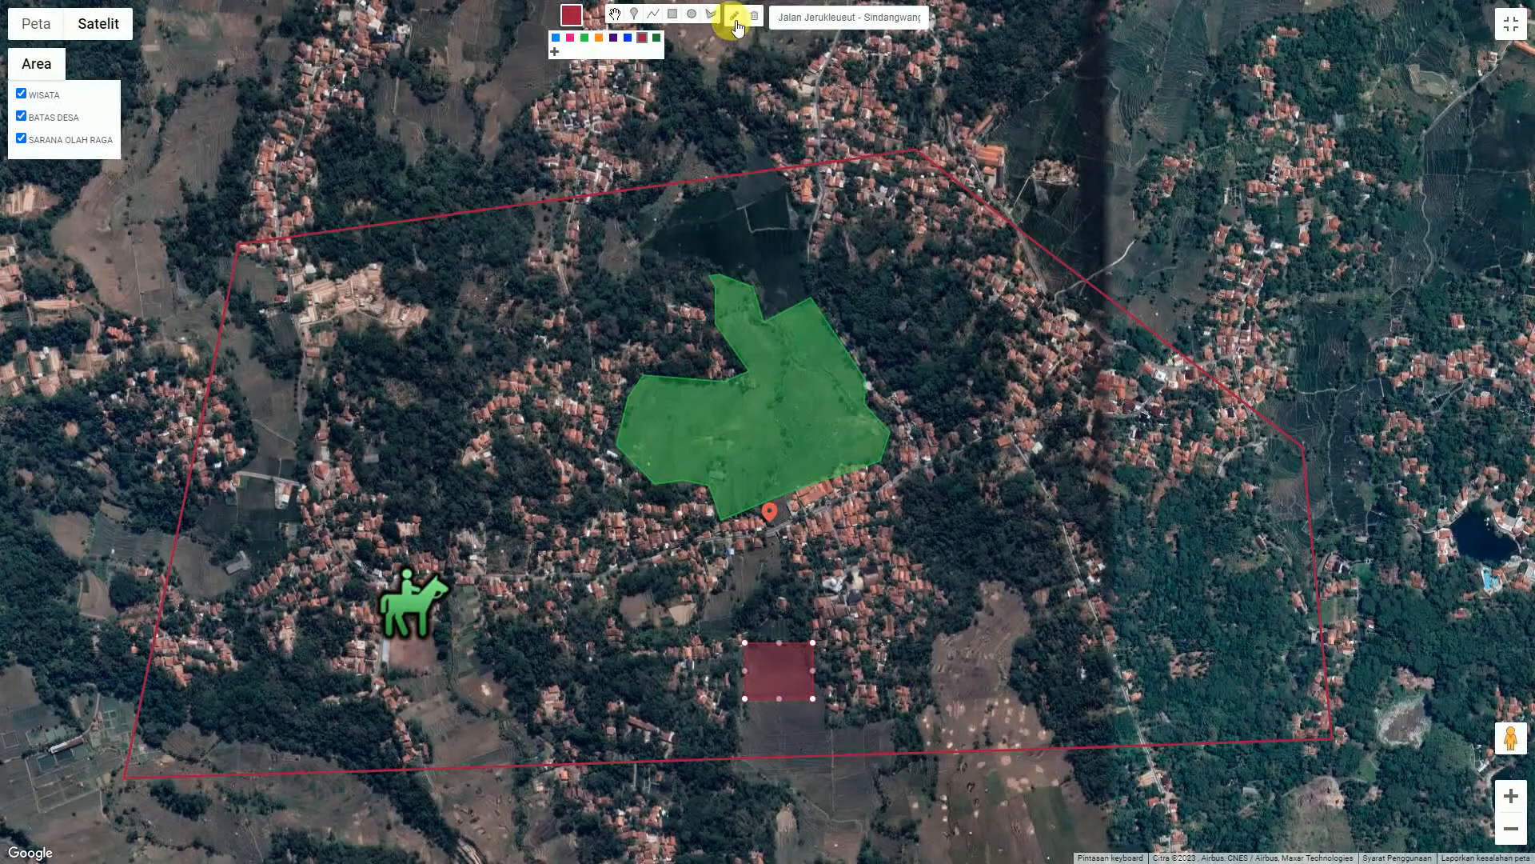
{"action": "left_click", "coordinate": [737, 17]}
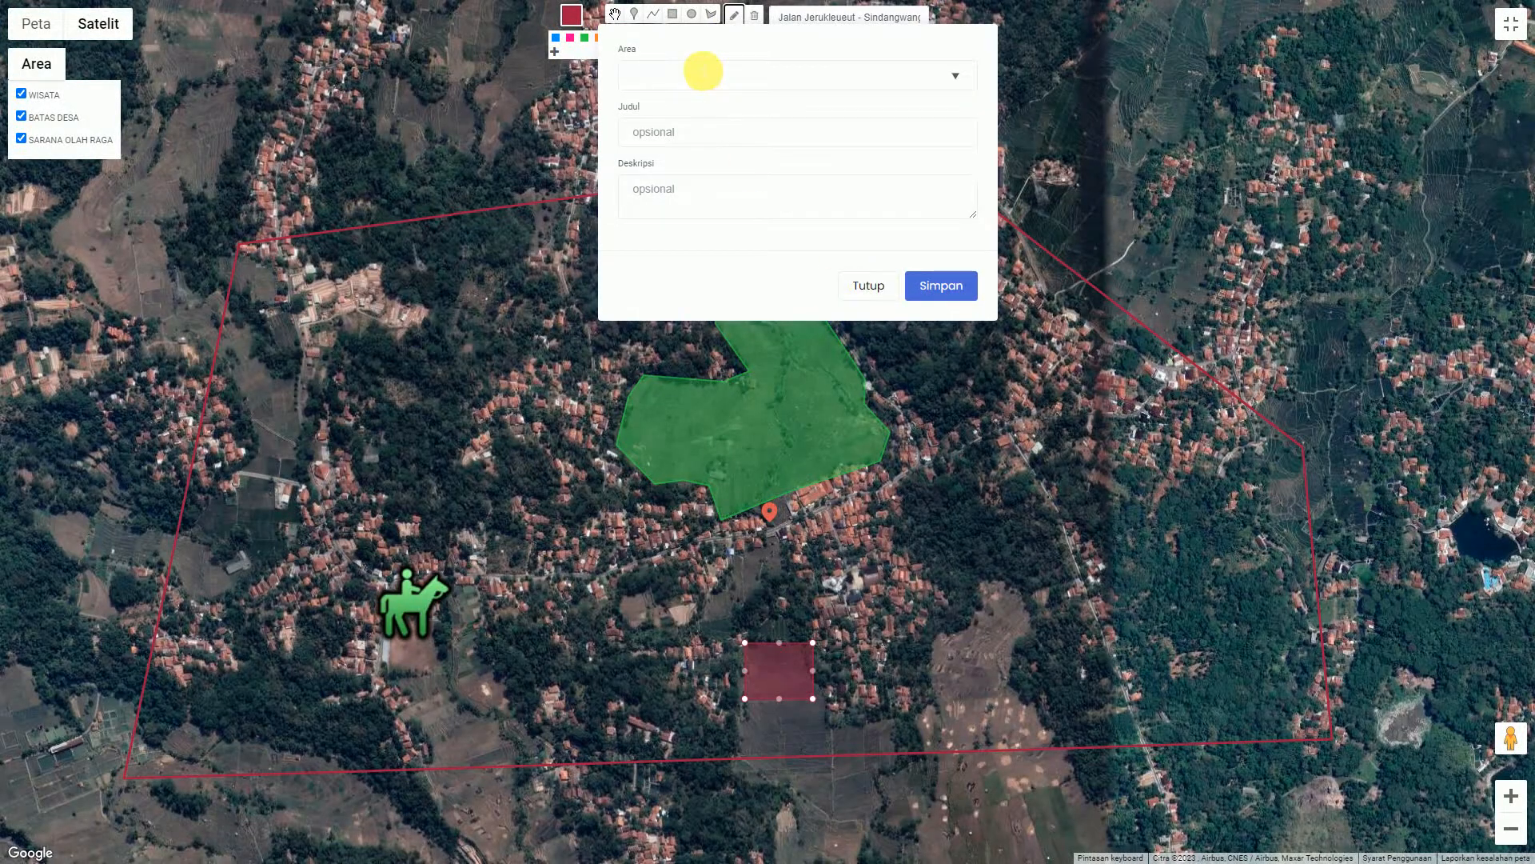
{"action": "left_click", "coordinate": [703, 72]}
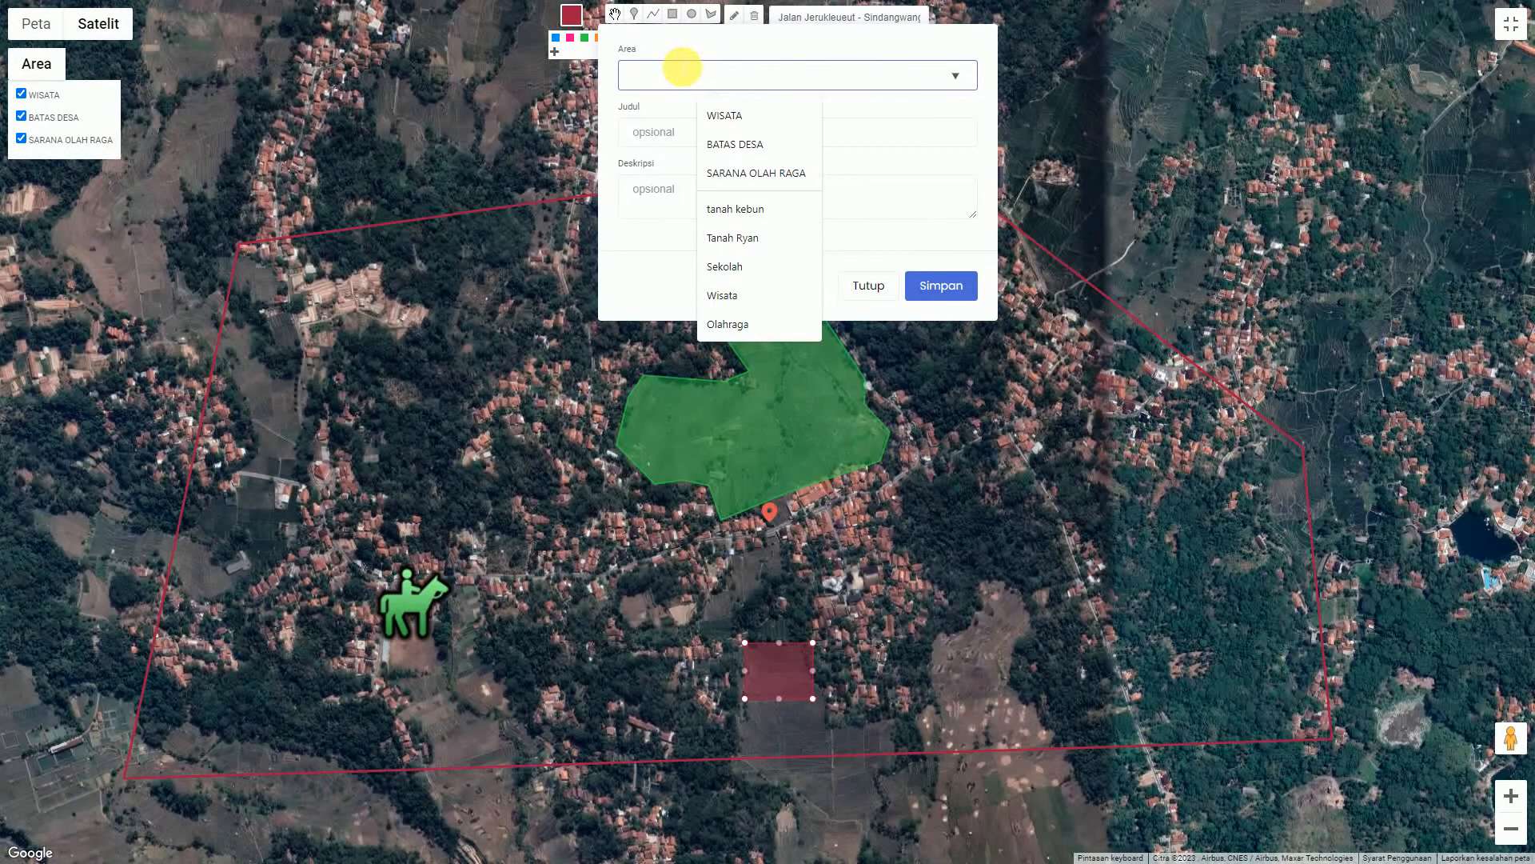
{"action": "type", "text": "KEBUN"}
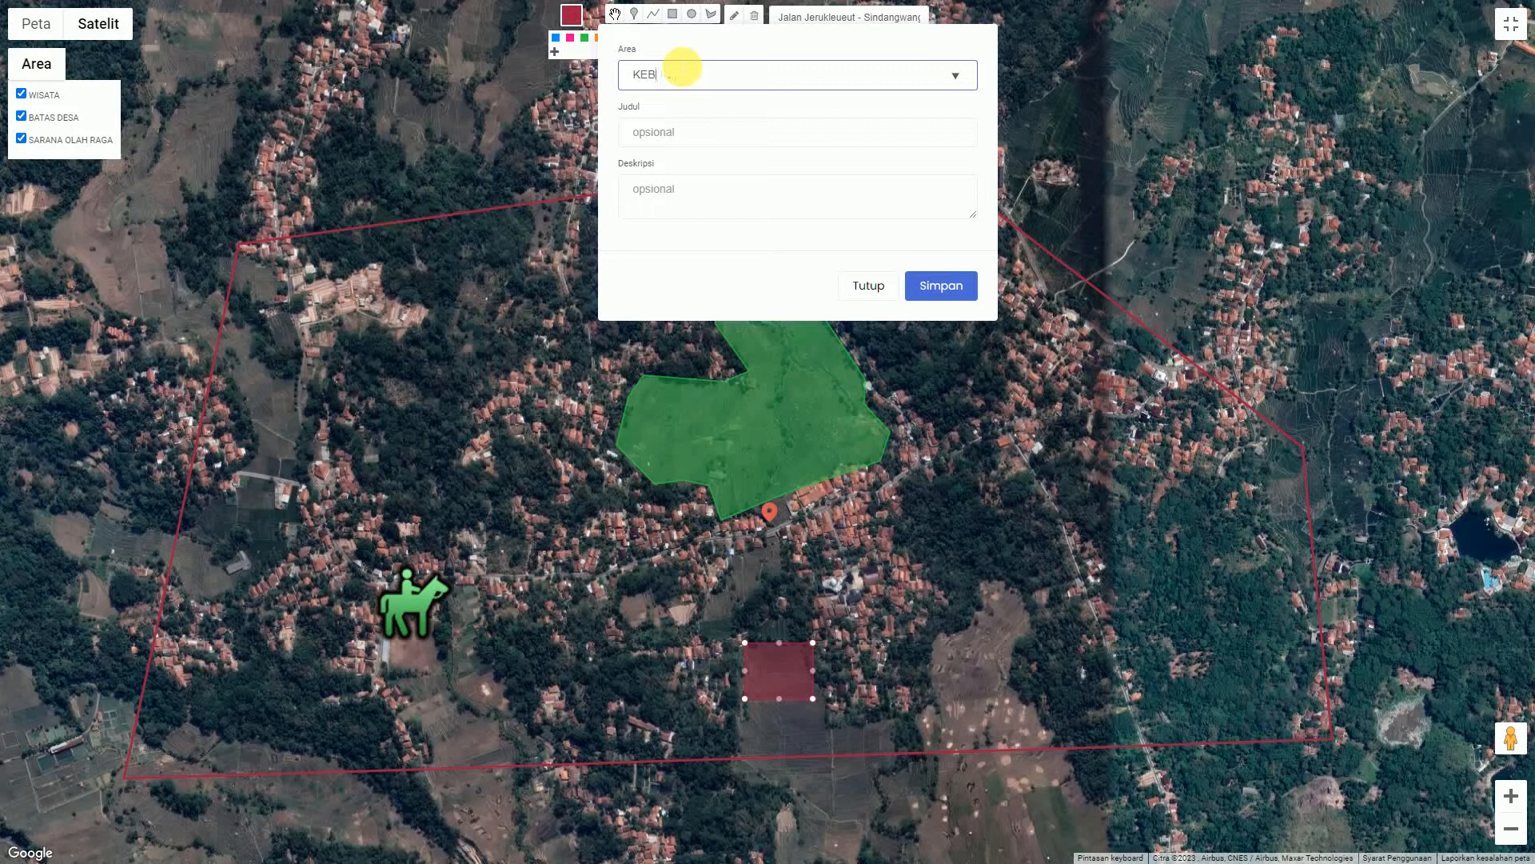
{"action": "key", "text": "BackSpace"}
{"action": "key", "text": "BackSpace"}
{"action": "key", "text": "BackSpace"}
{"action": "type", "text": "RAWAN LONGSOR"}
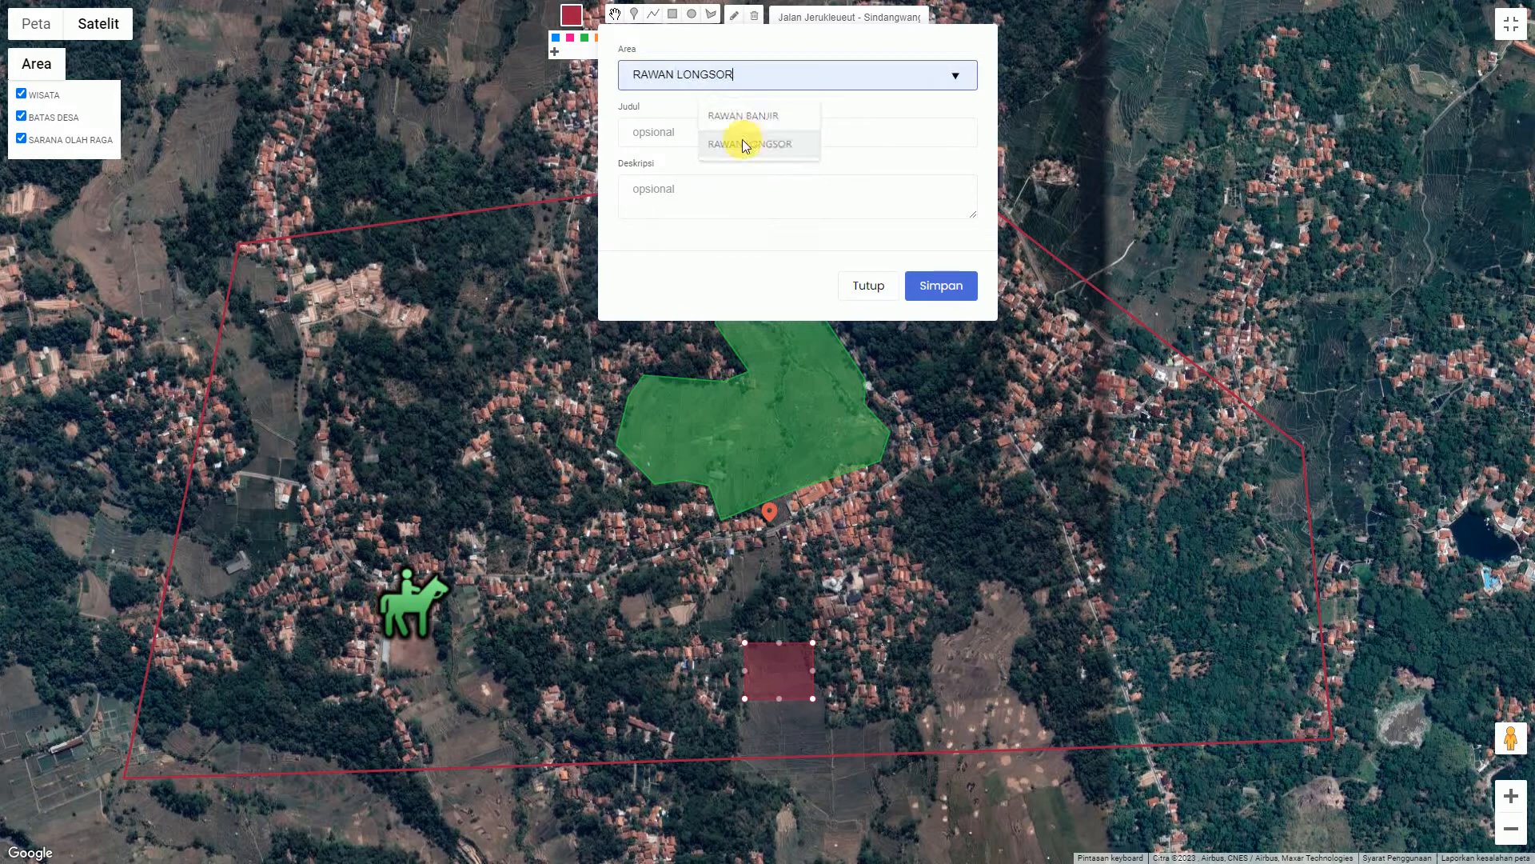
{"action": "left_click", "coordinate": [739, 144]}
- Title the dark red rectangle AREA RAWAN LONGSOR, reusing the copied area name
{"action": "left_click", "coordinate": [731, 140]}
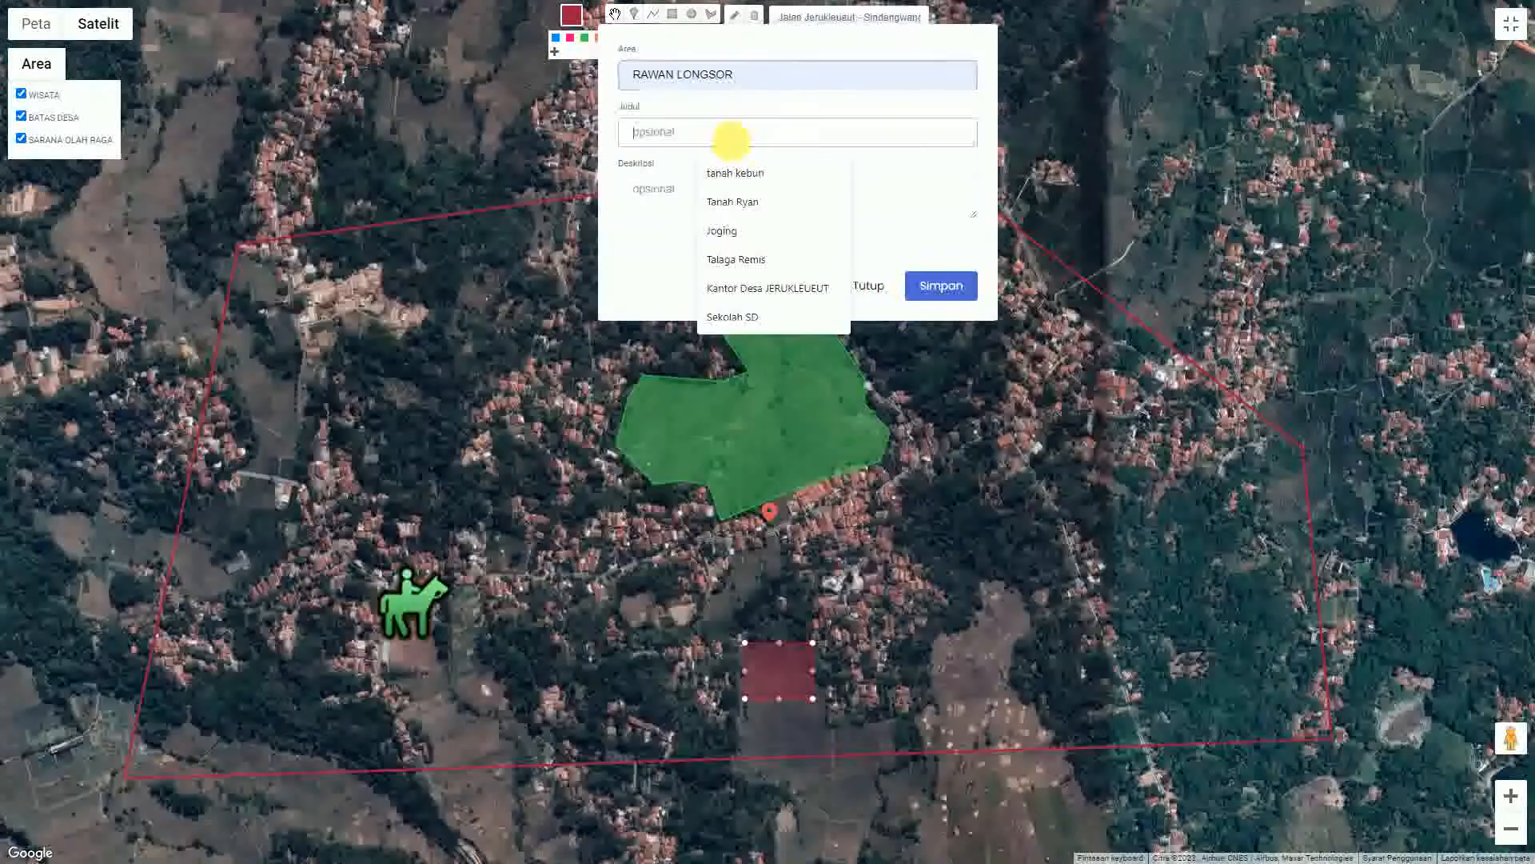
{"action": "left_click_drag", "start_coordinate": [755, 80], "coordinate": [610, 72]}
{"action": "key", "text": "ctrl+c"}
{"action": "left_click", "coordinate": [682, 140]}
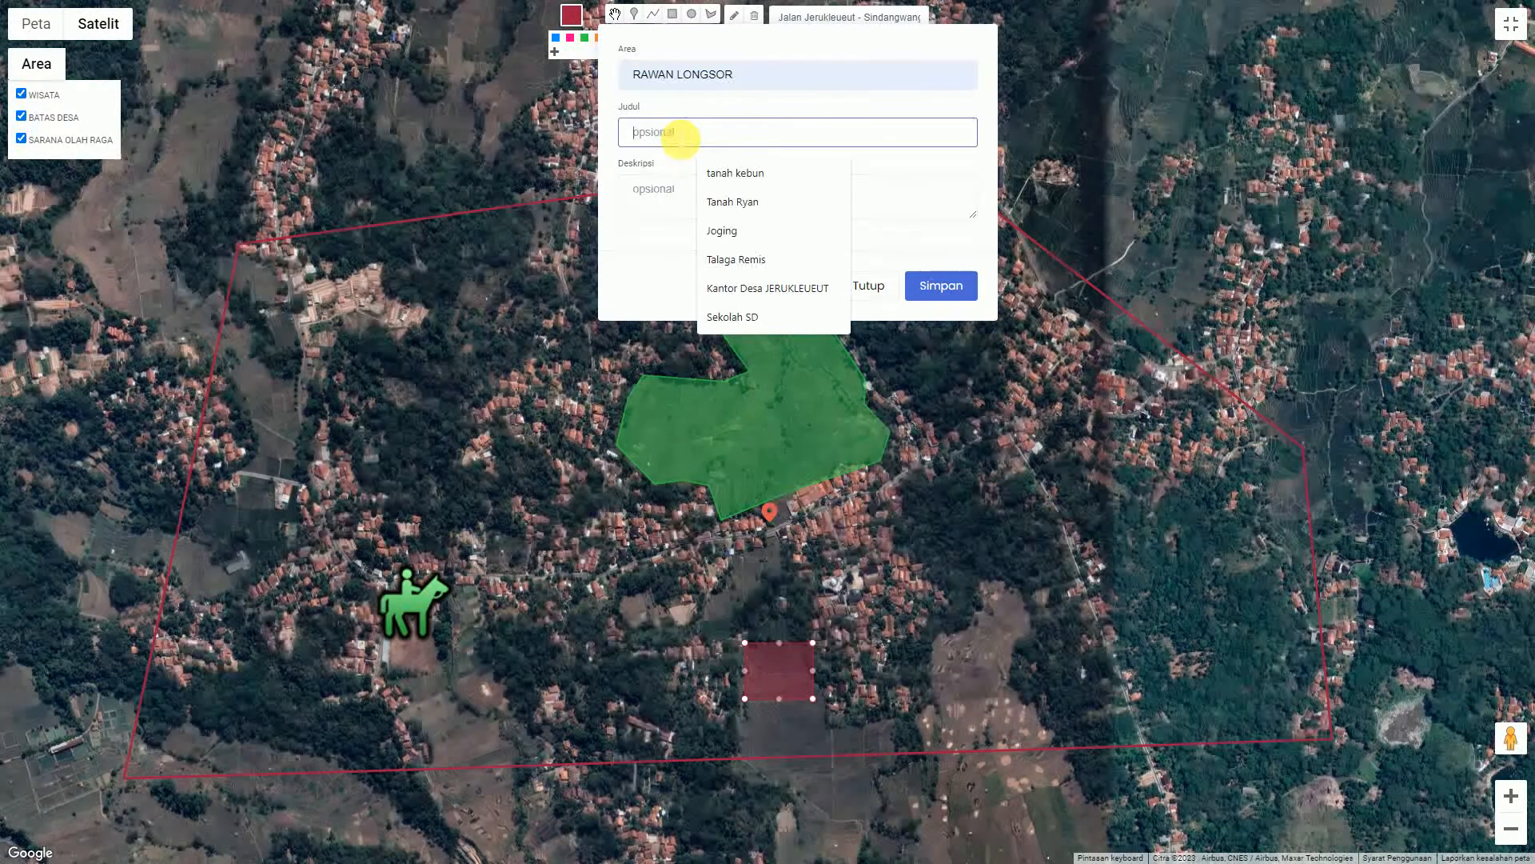
{"action": "type", "text": "AREA"}
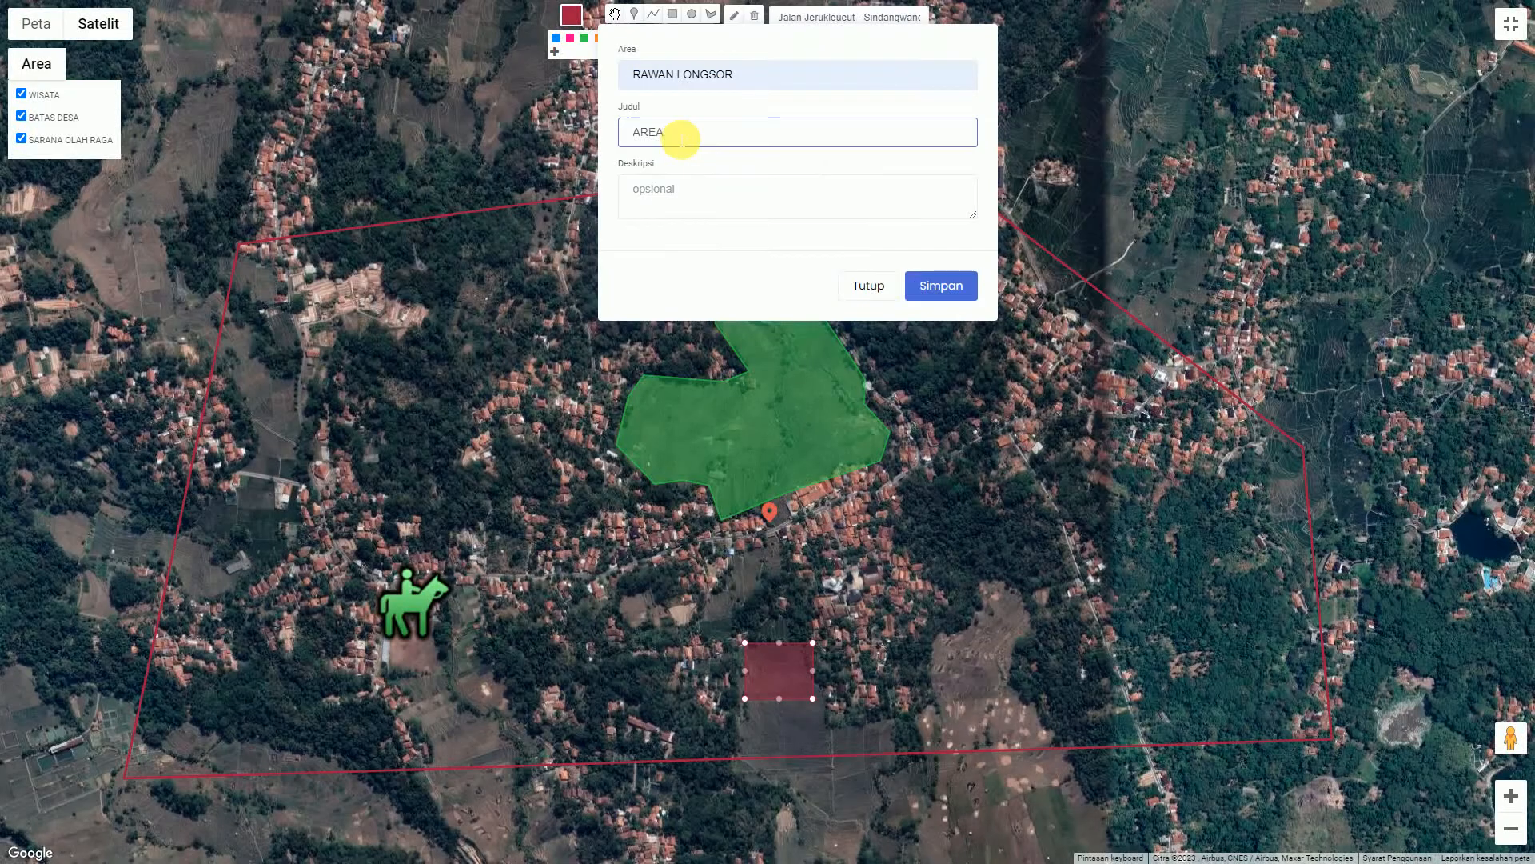
{"action": "key", "text": "ctrl+v"}
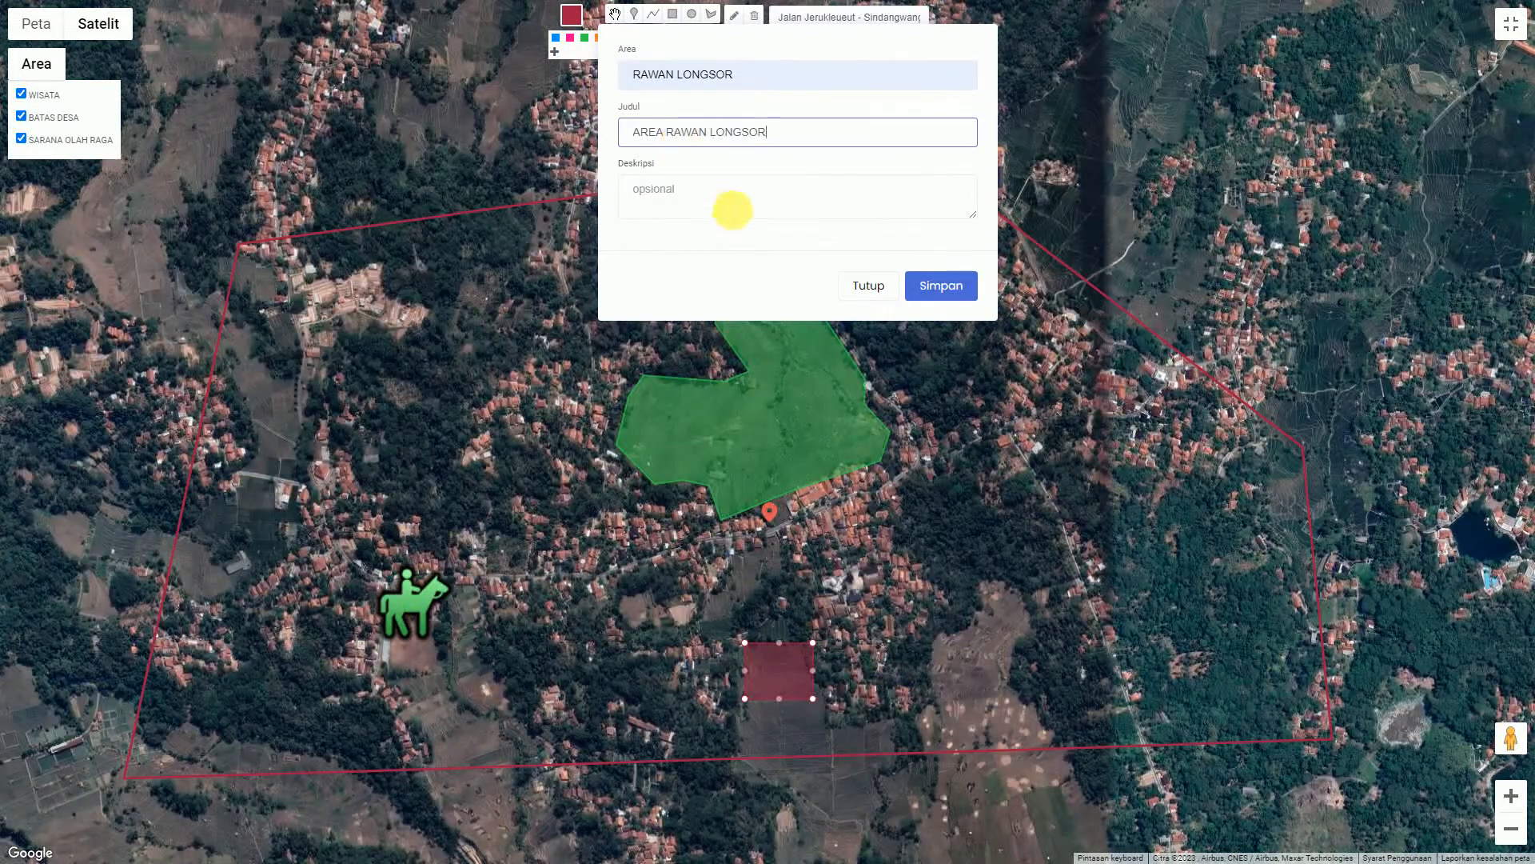
- Copy the title into the rectangle's description, extend it to AREA RAWAN LONGSOR BERUK, and save the details
{"action": "left_click", "coordinate": [732, 210]}
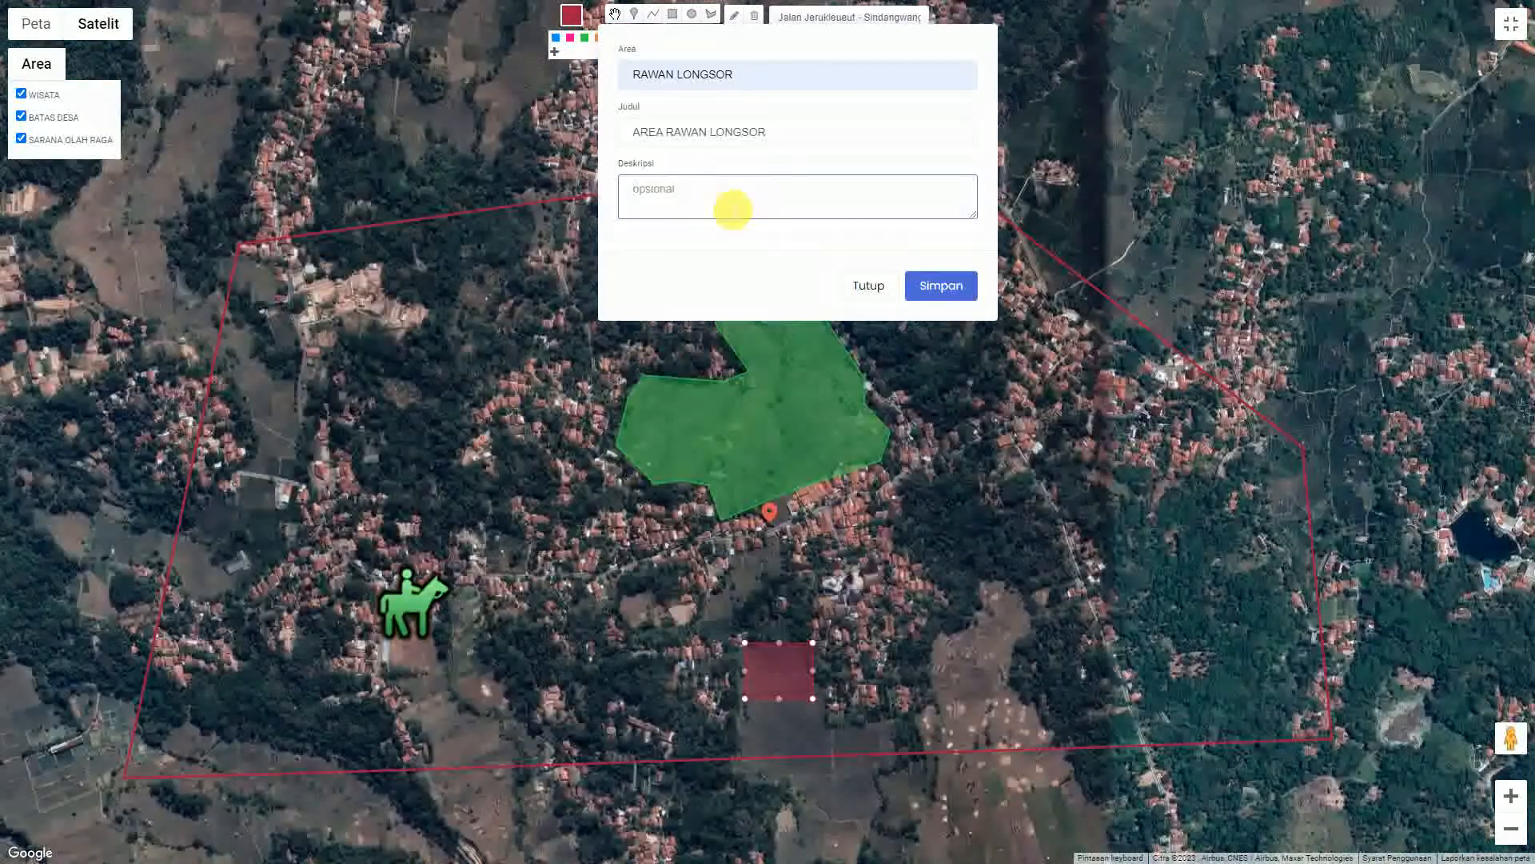
{"action": "left_click_drag", "start_coordinate": [778, 136], "coordinate": [572, 144]}
{"action": "key", "text": "ctrl+c"}
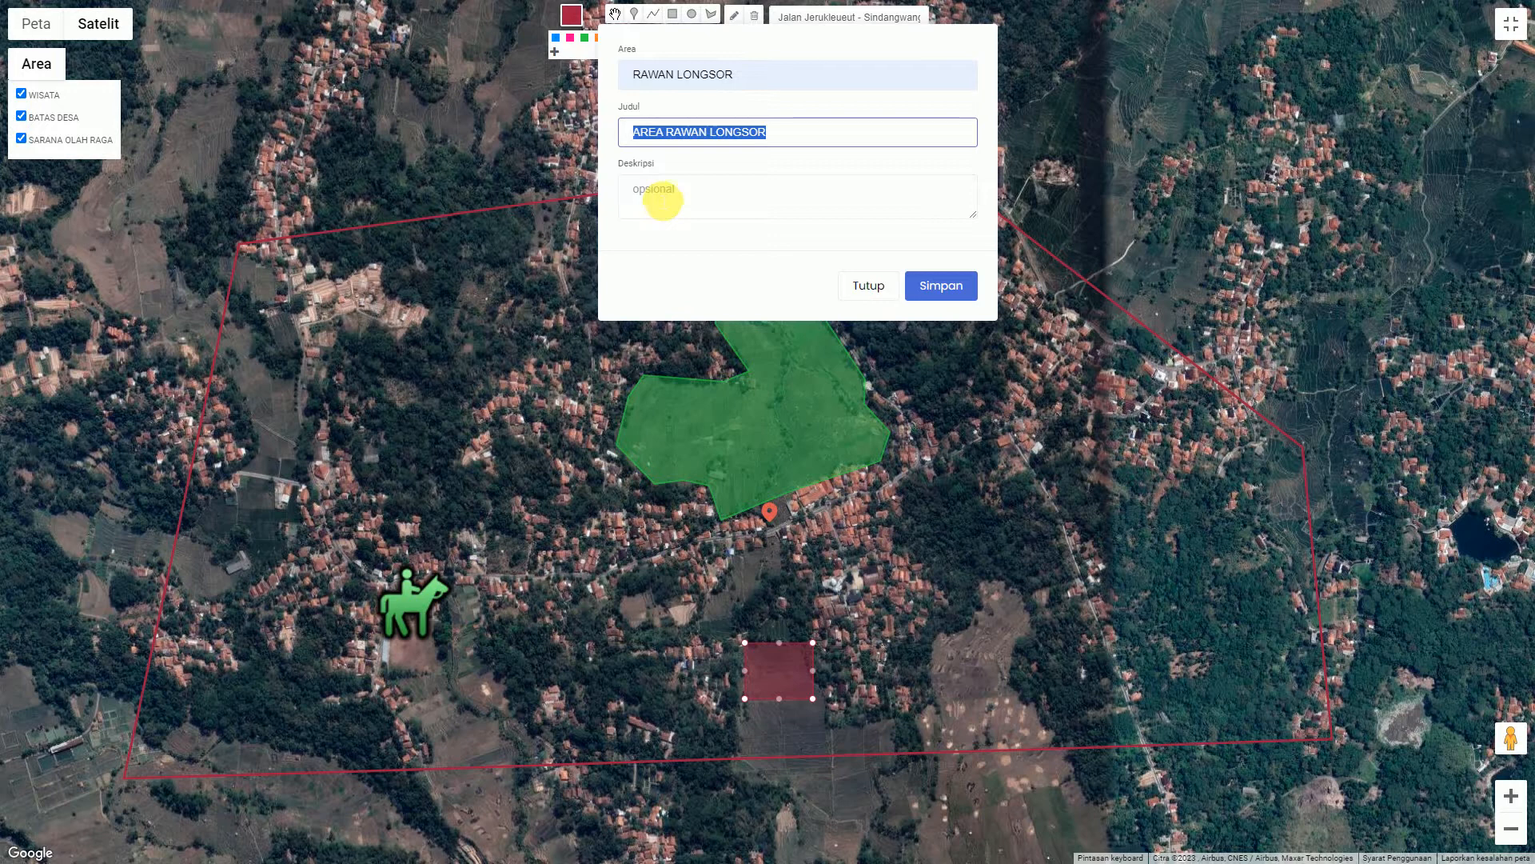
{"action": "left_click", "coordinate": [662, 202]}
{"action": "key", "text": "ctrl+v"}
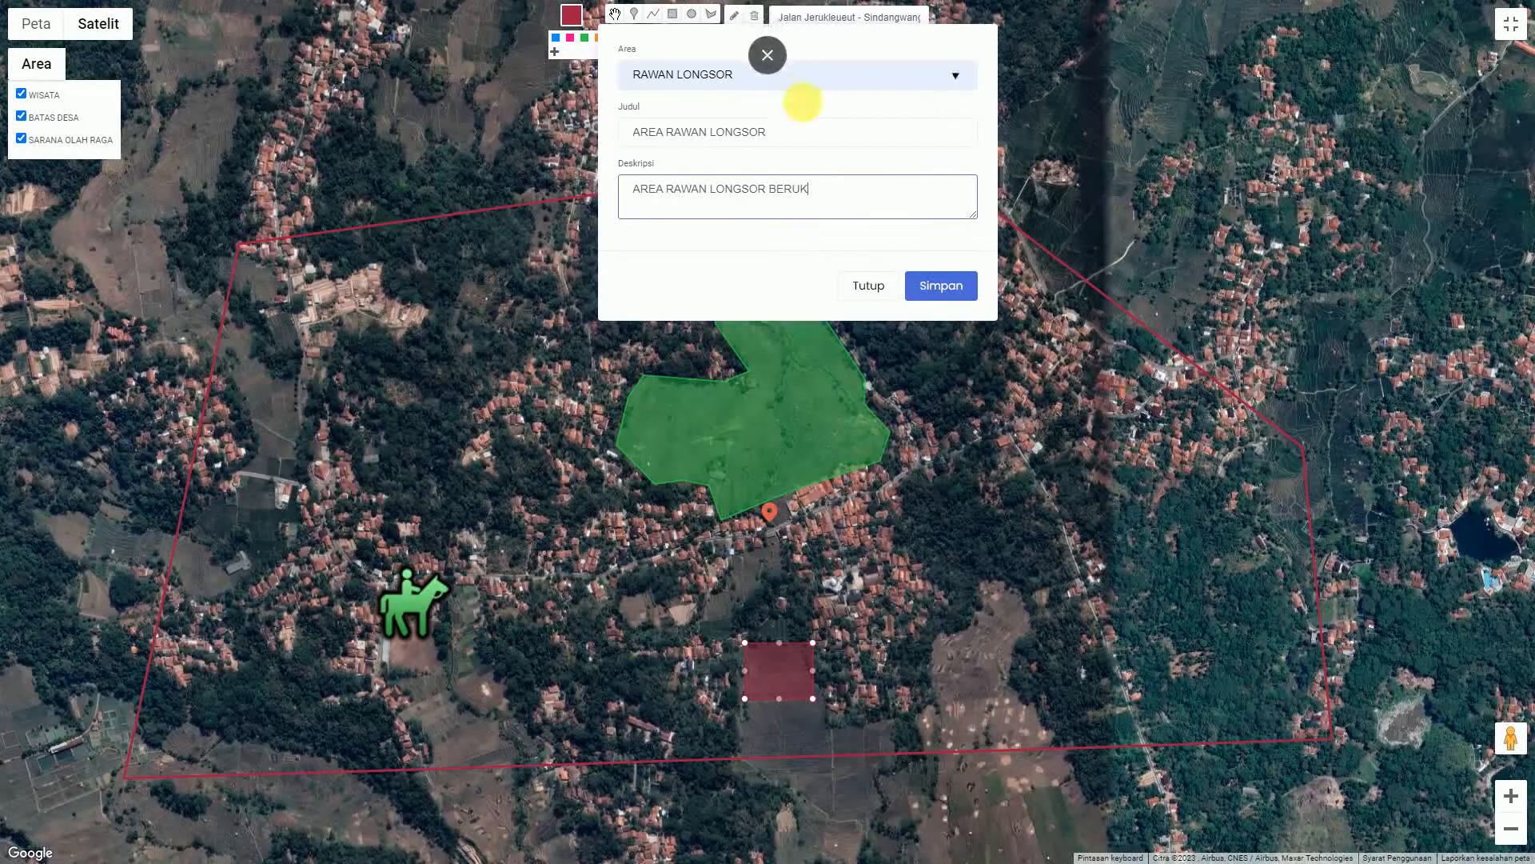
{"action": "left_click", "coordinate": [956, 286]}
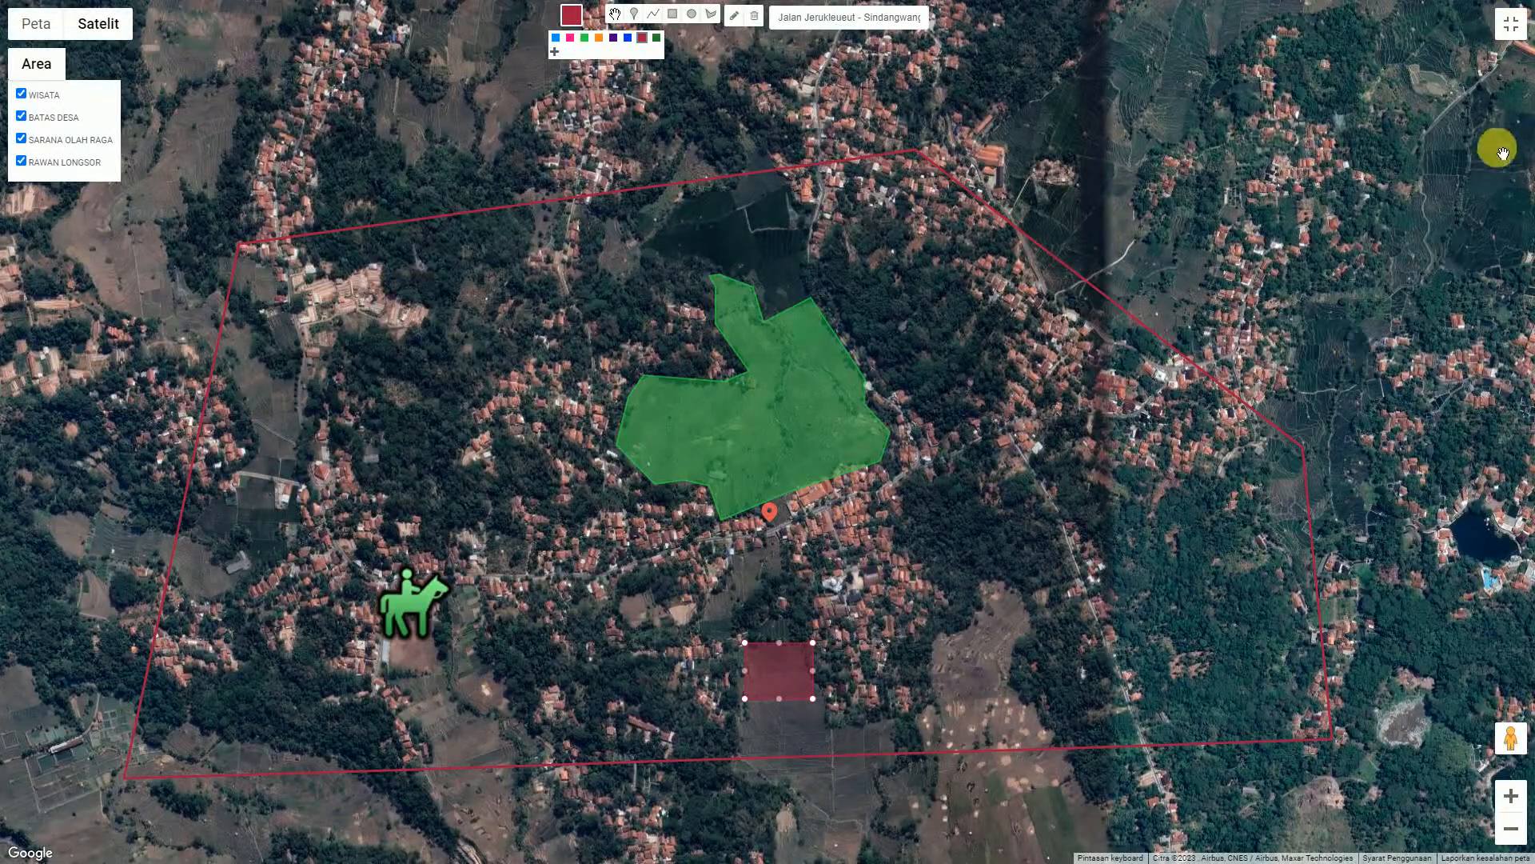
- Leave the full-screen map, save the village coordinates and dismiss the confirmation
{"action": "left_click", "coordinate": [1511, 30]}
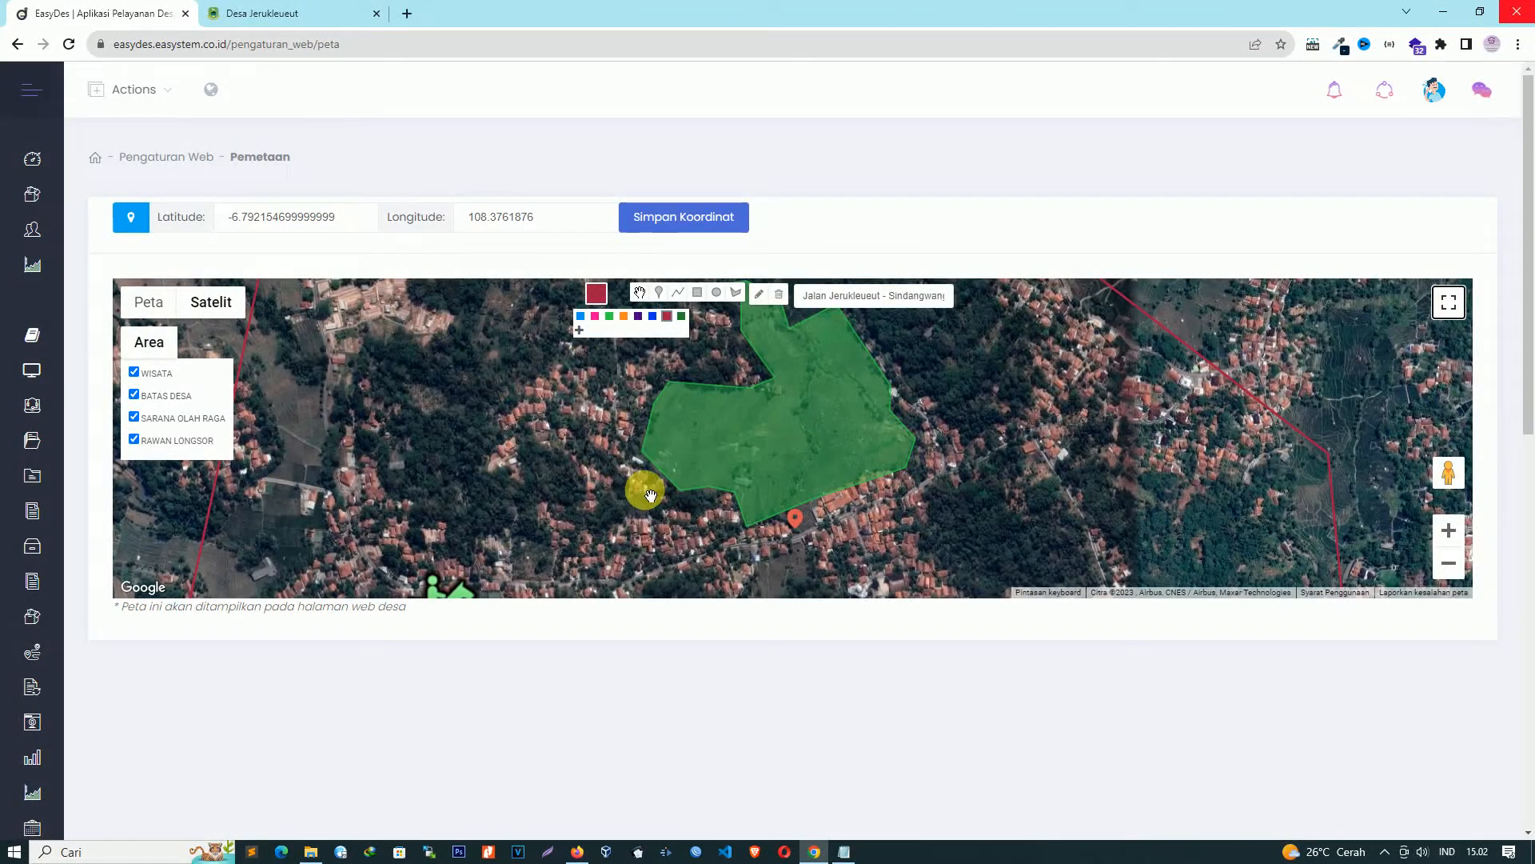
{"action": "left_click", "coordinate": [684, 223]}
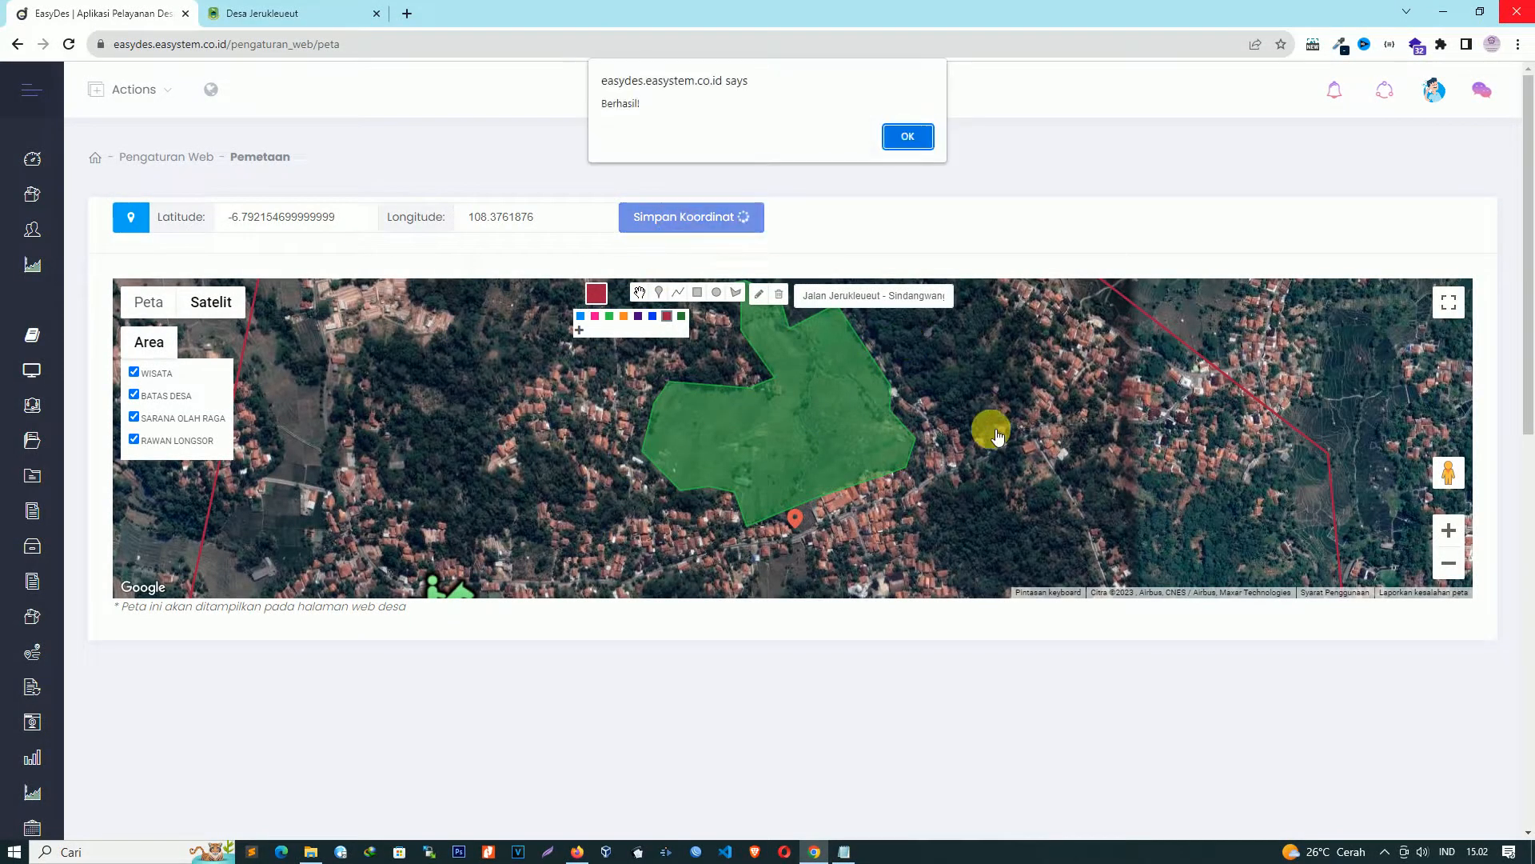
{"action": "left_click", "coordinate": [902, 134]}
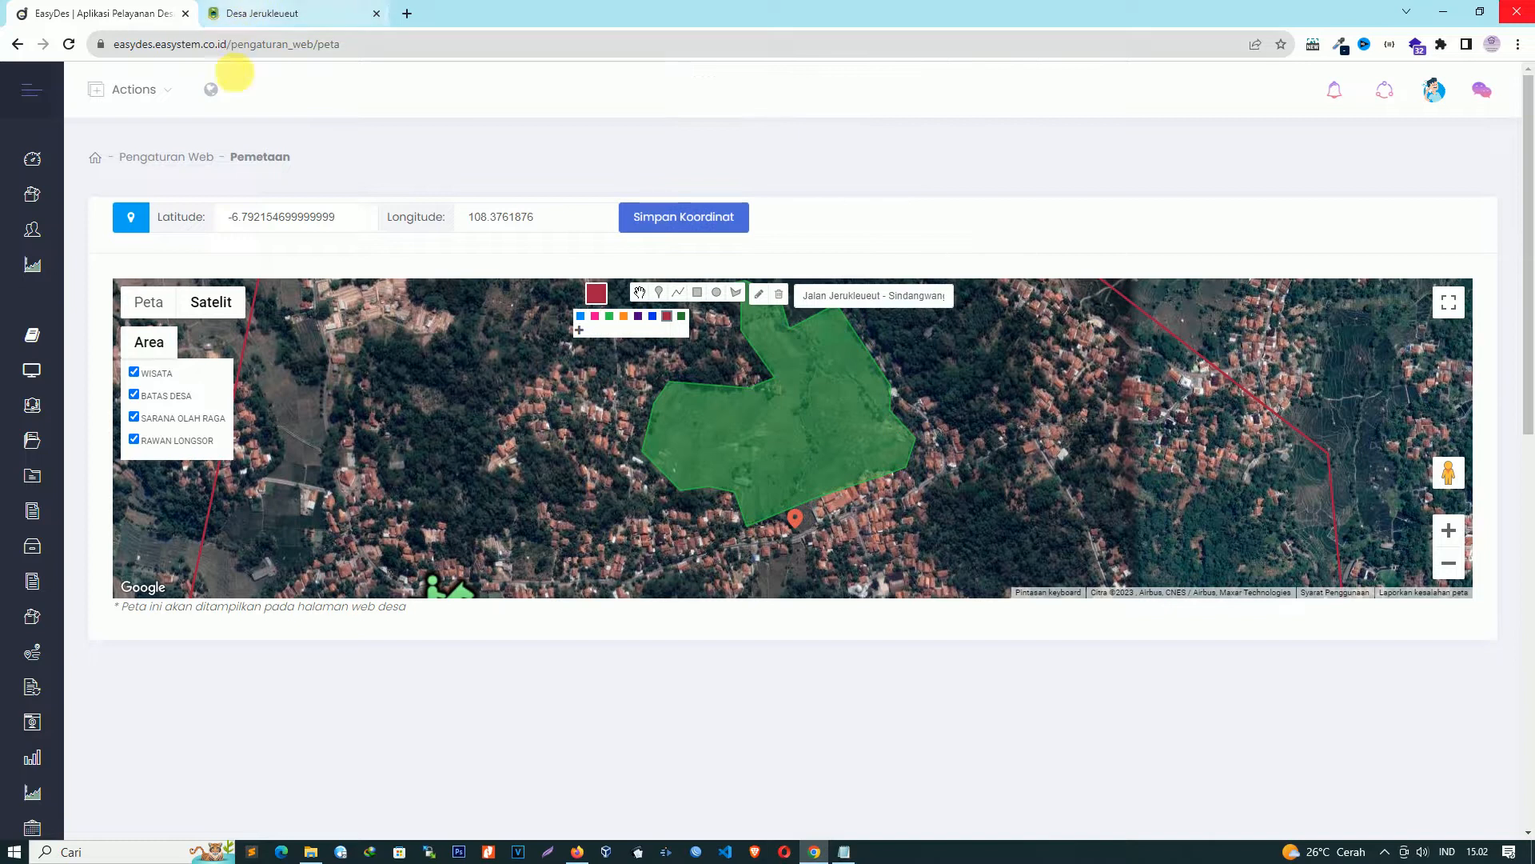
- Switch to the village website, reload its map page and show the WISATA area on the map
{"action": "left_click", "coordinate": [248, 14]}
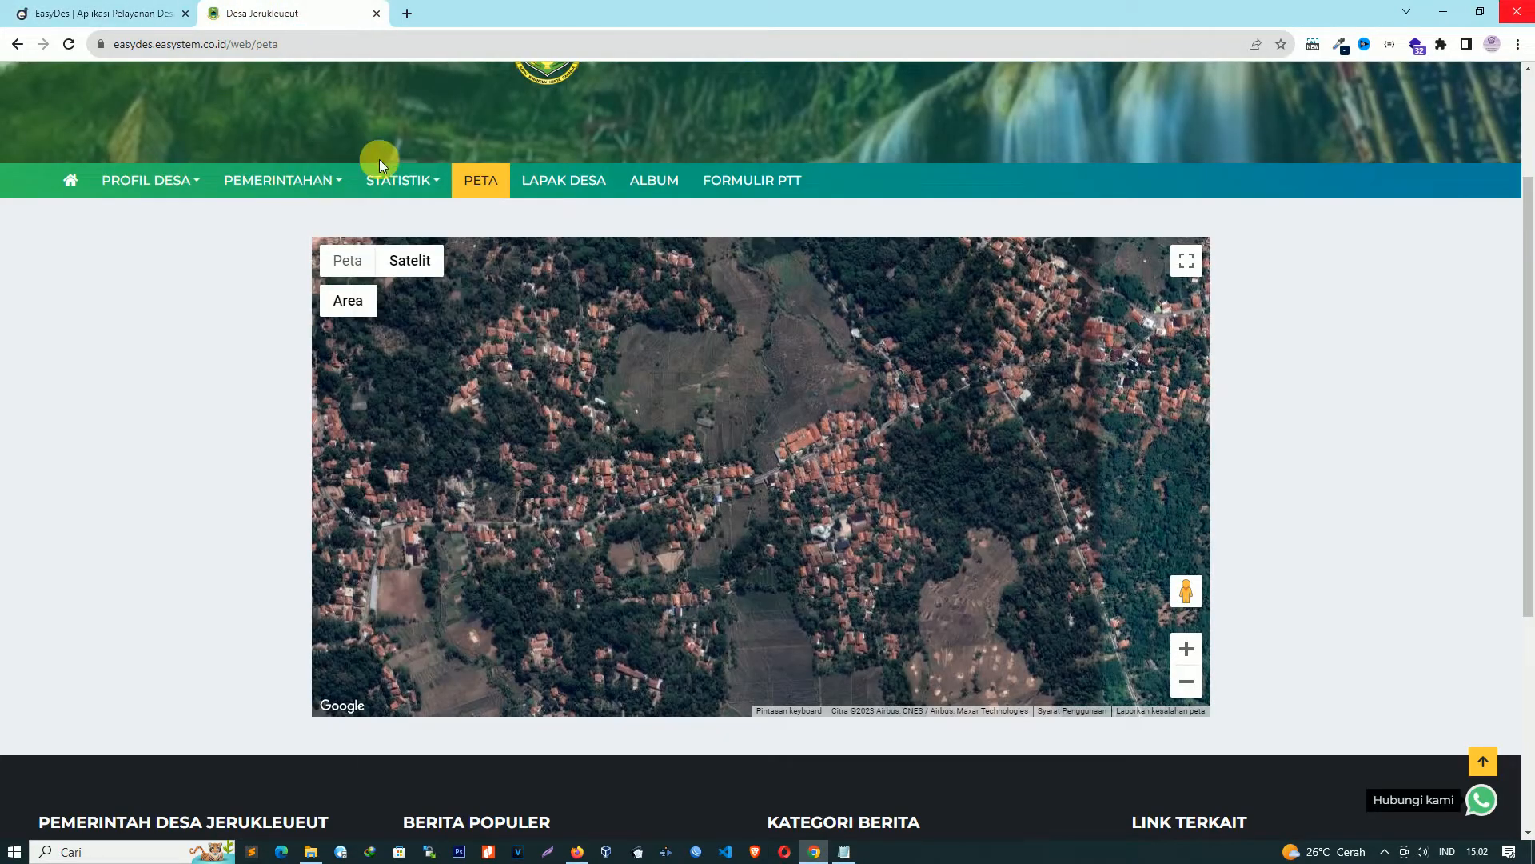
{"action": "left_click", "coordinate": [69, 44]}
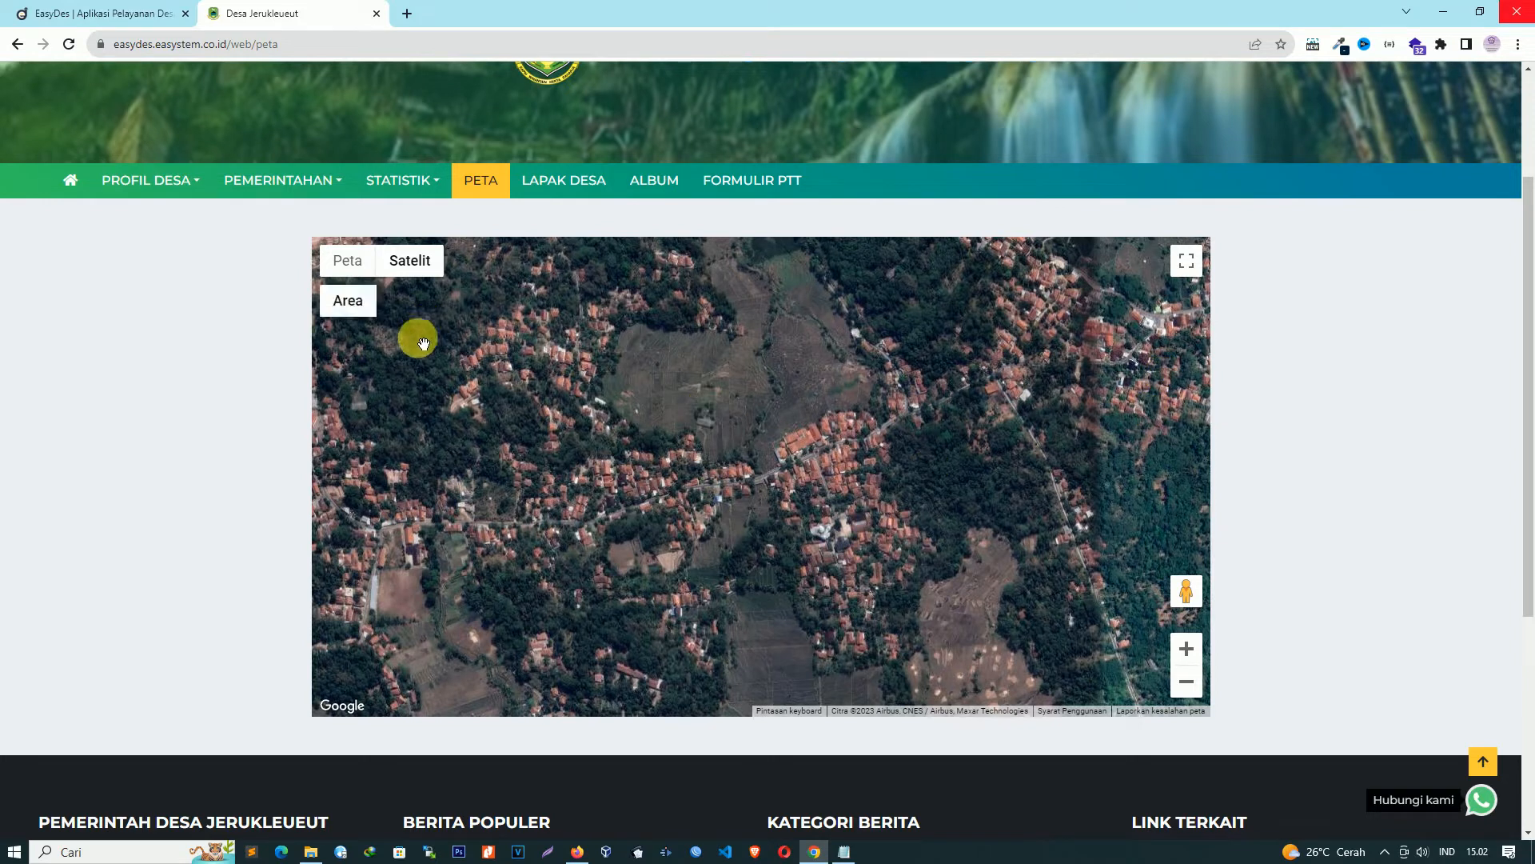
{"action": "left_click", "coordinate": [349, 301]}
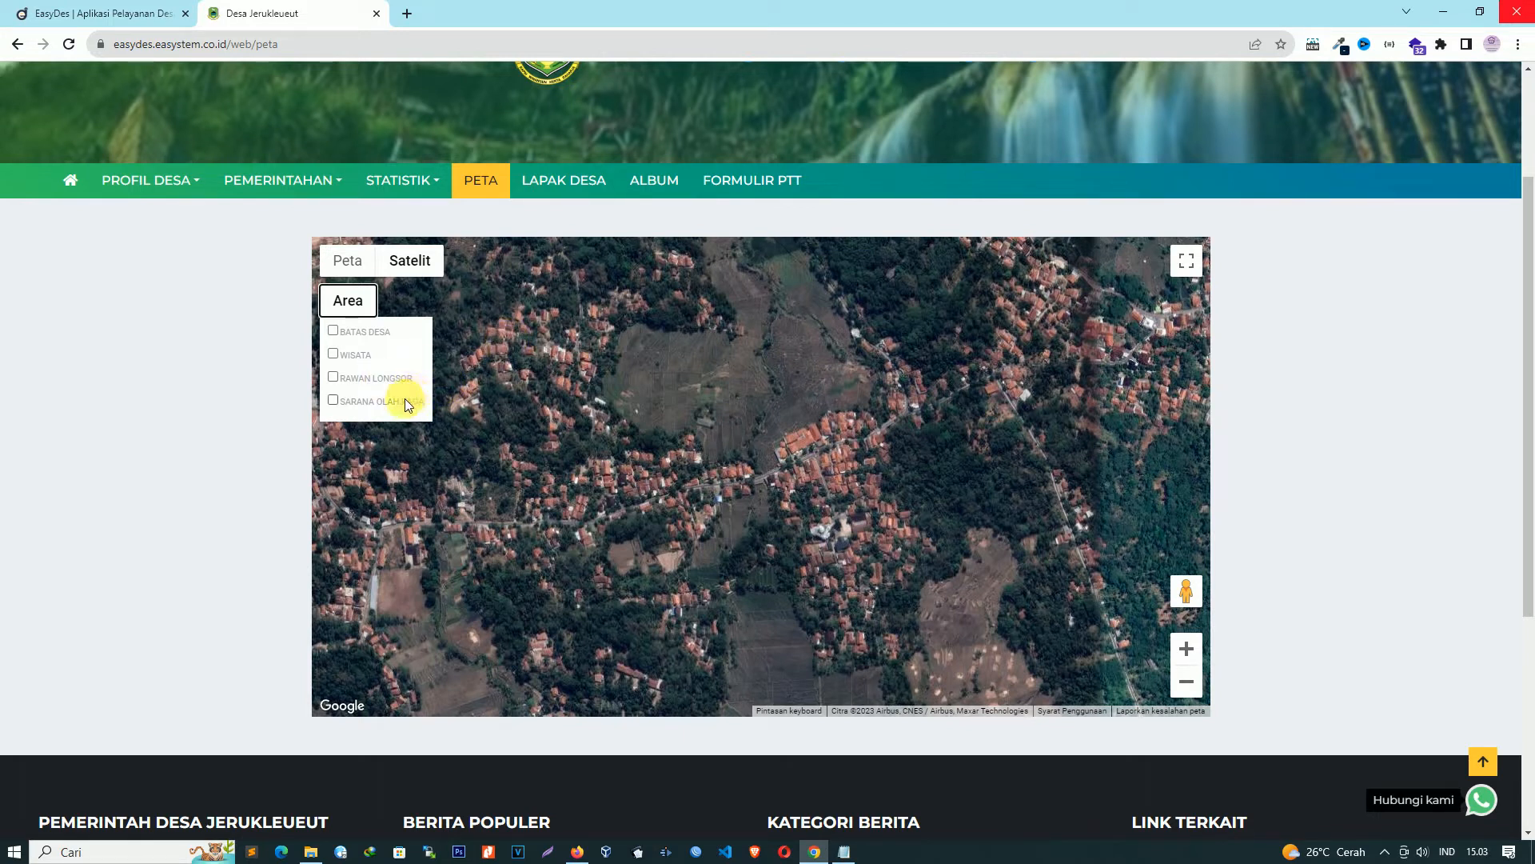
{"action": "left_click", "coordinate": [333, 354]}
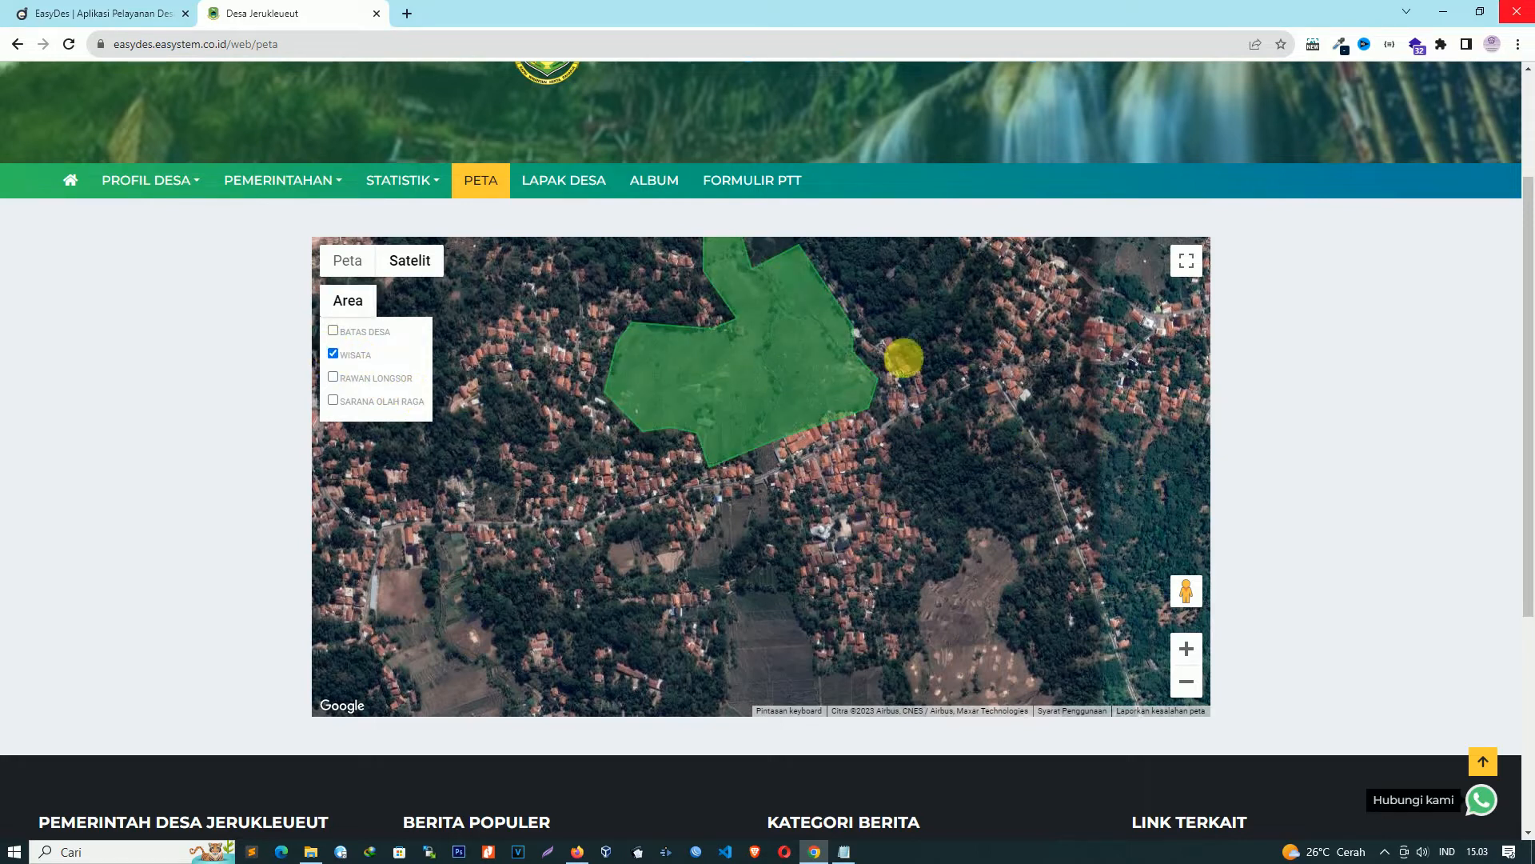
{"action": "left_click_drag", "start_coordinate": [901, 356], "coordinate": [918, 387]}
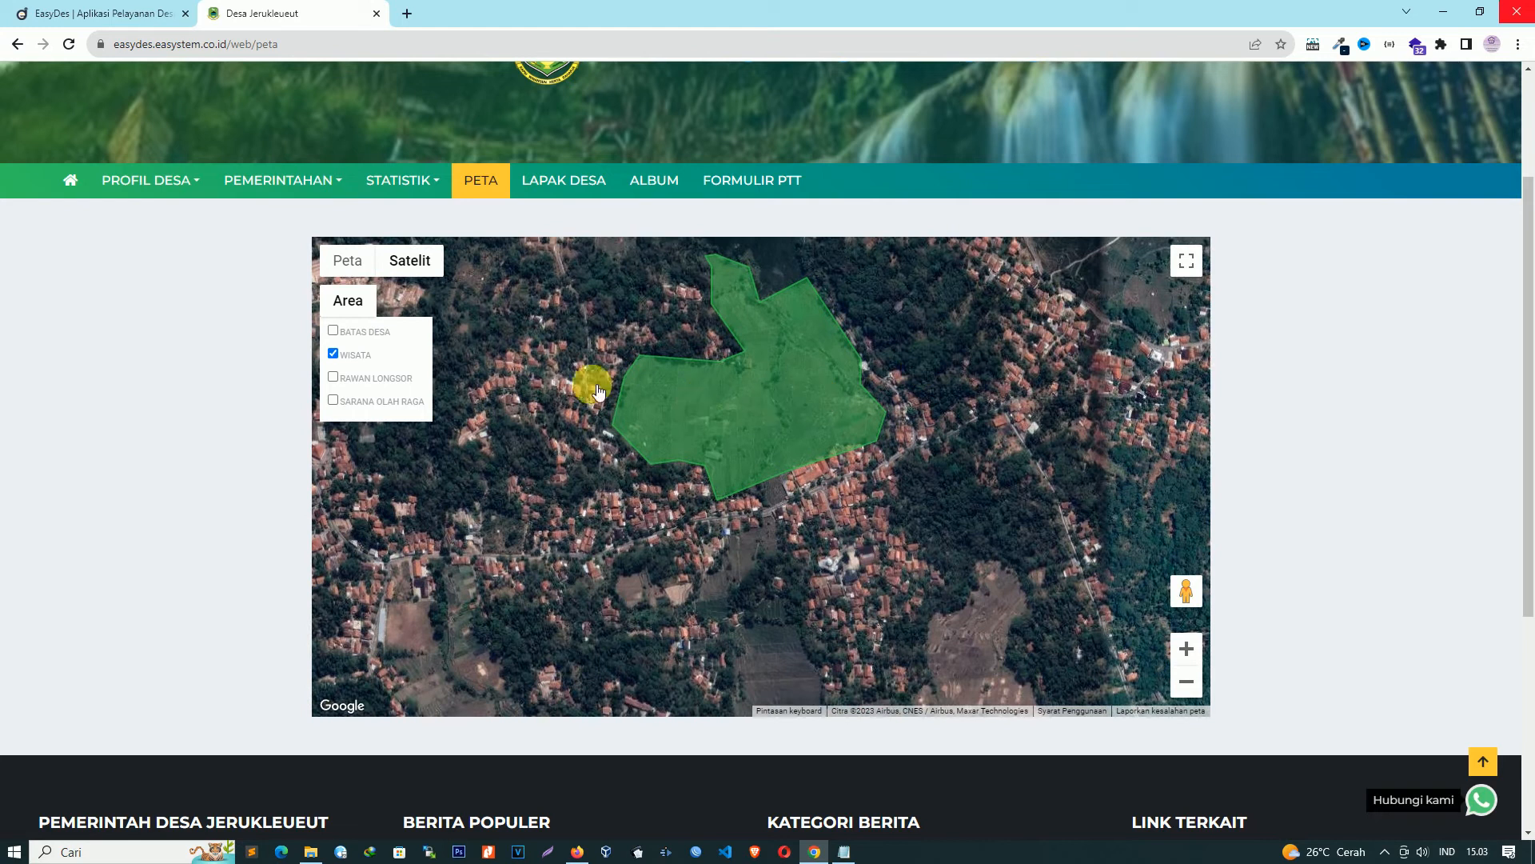
- Show the BATAS DESA, RAWAN LONGSOR and SARANA OLAH RAGA areas on the public map as well
{"action": "left_click", "coordinate": [333, 329]}
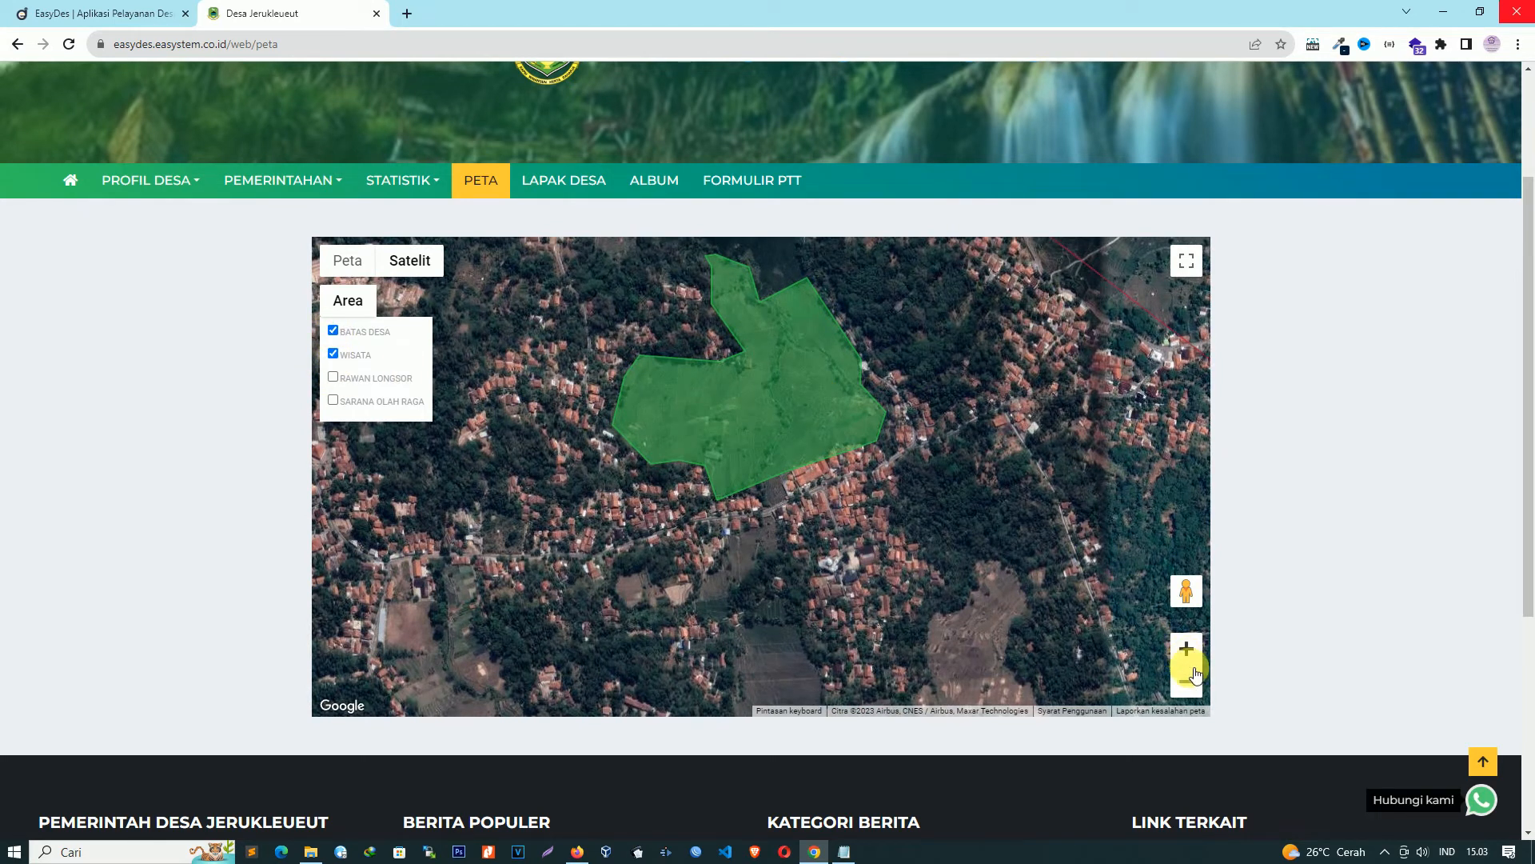
{"action": "left_click", "coordinate": [1187, 682]}
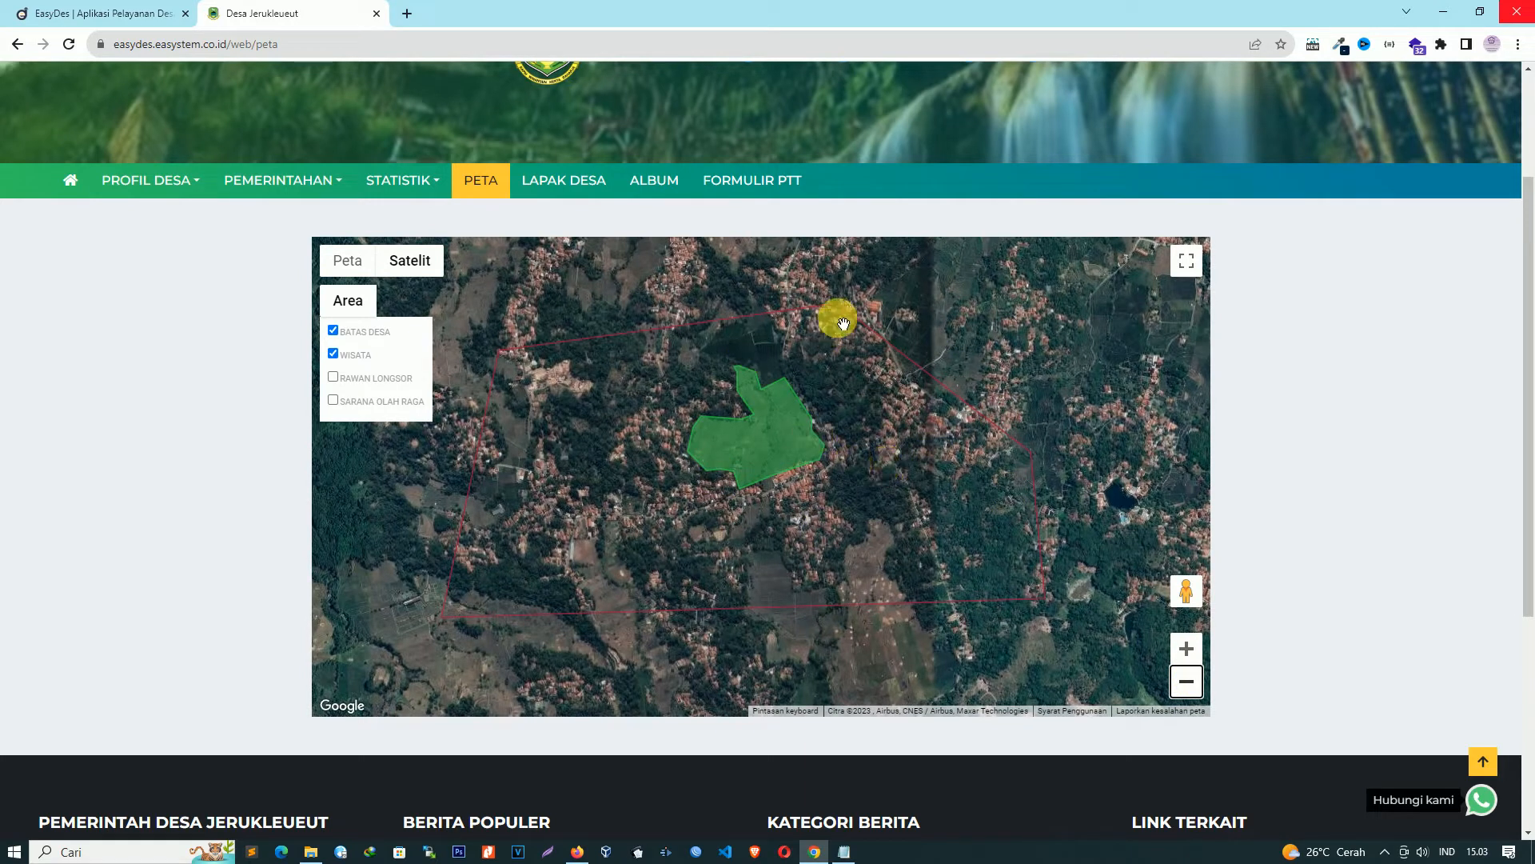
{"action": "left_click", "coordinate": [333, 378]}
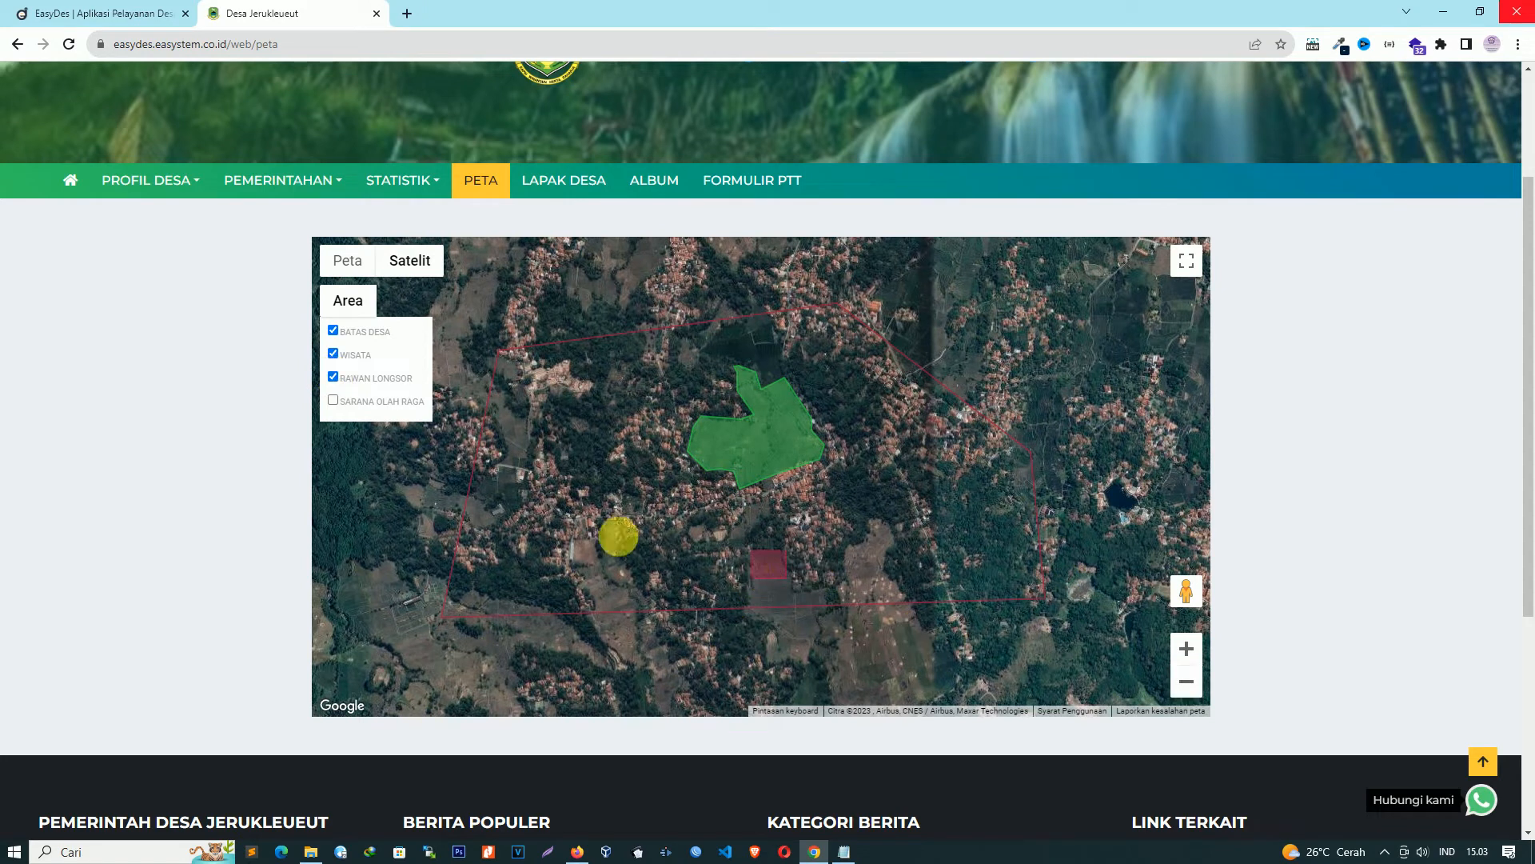
{"action": "left_click", "coordinate": [333, 400]}
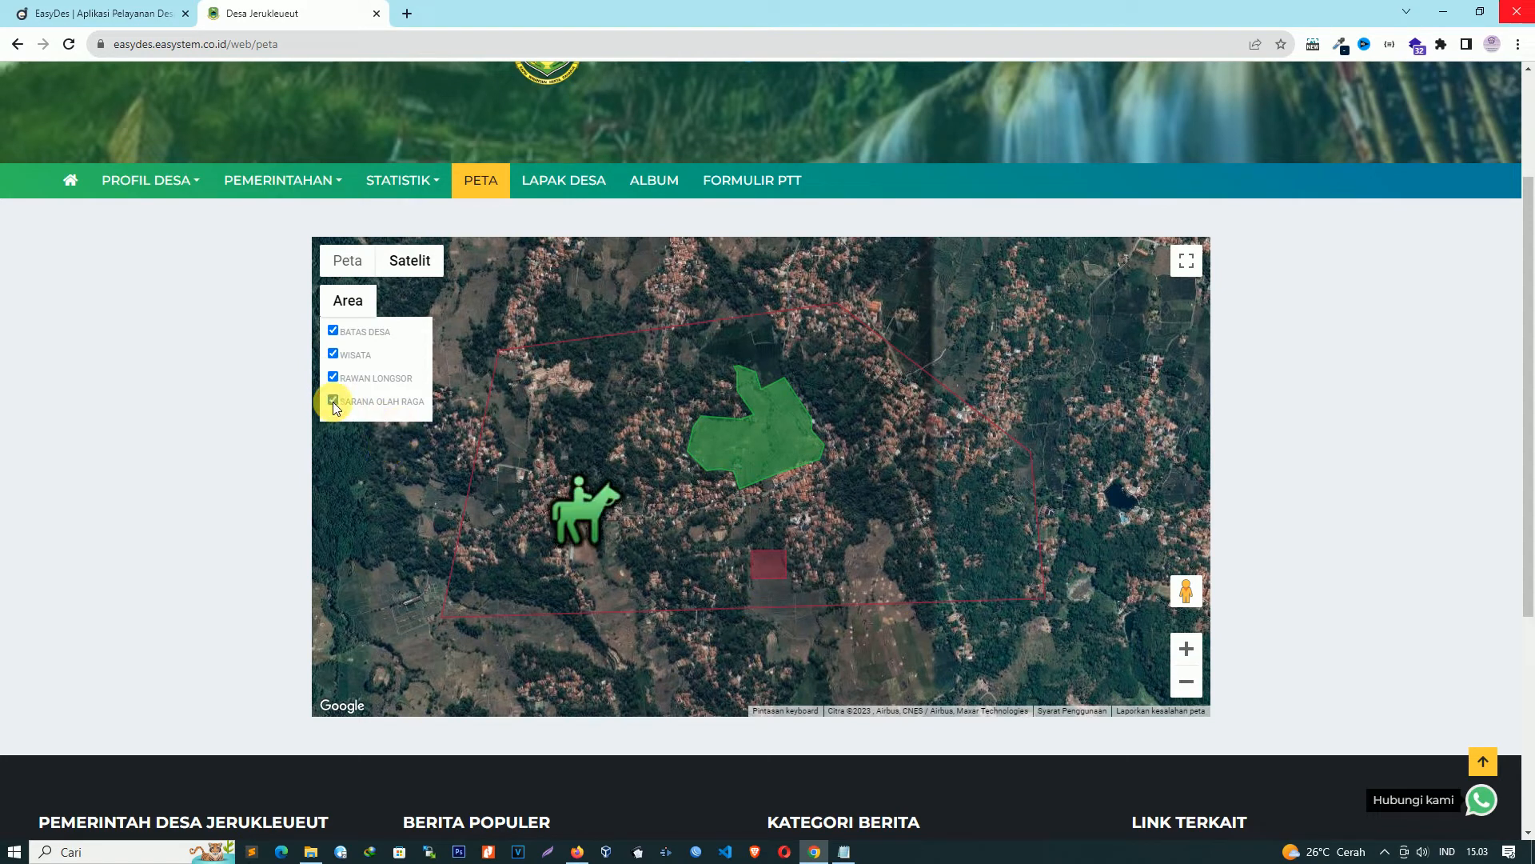
- Check the public map's information pop-ups for the horse rider marker, the green area and the dark red rectangle
{"action": "left_click", "coordinate": [586, 516]}
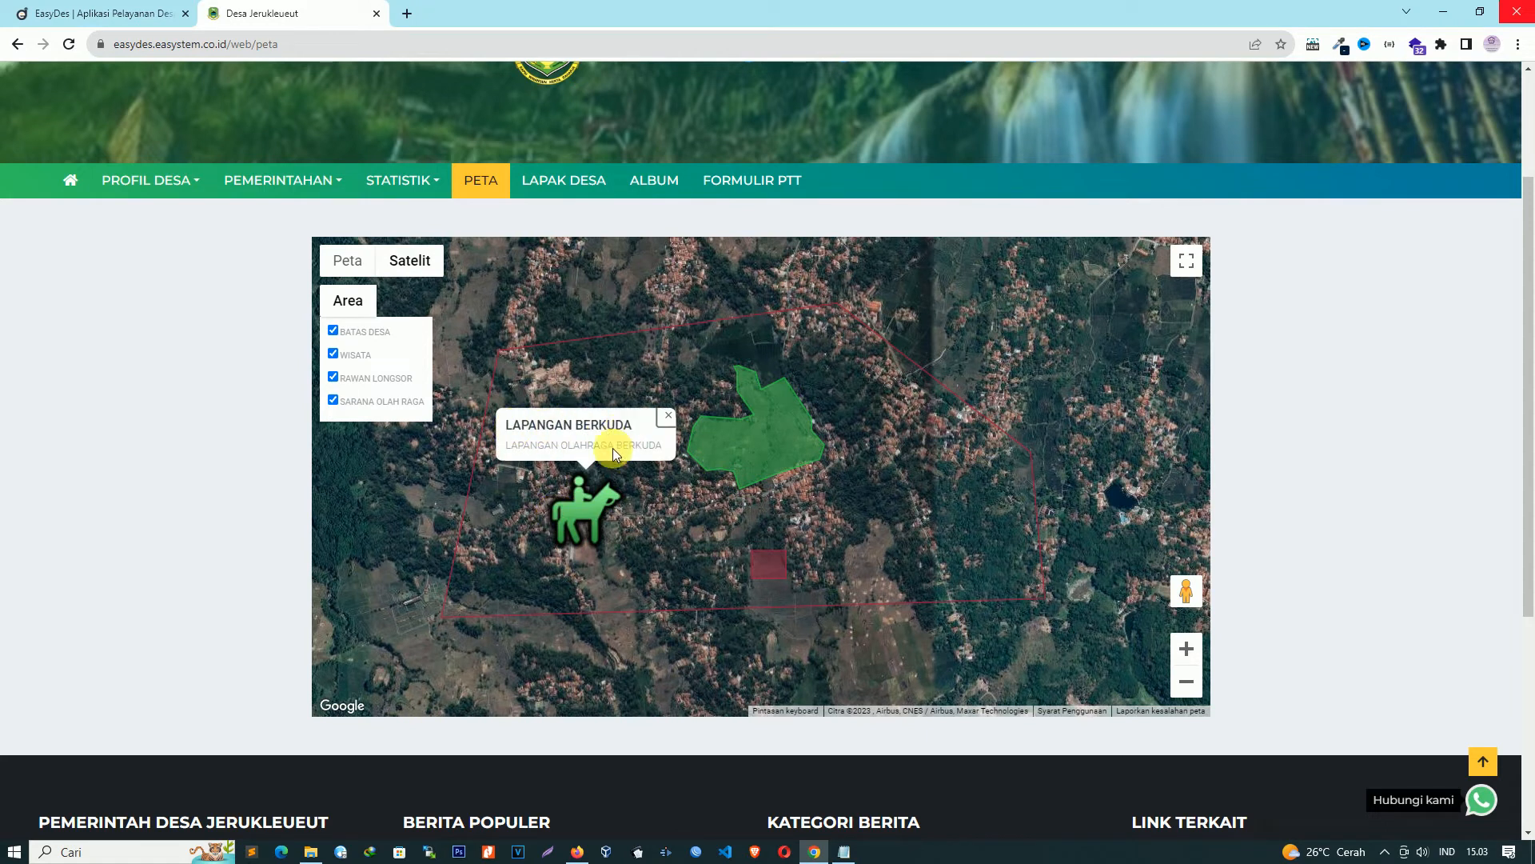
{"action": "left_click", "coordinate": [756, 442]}
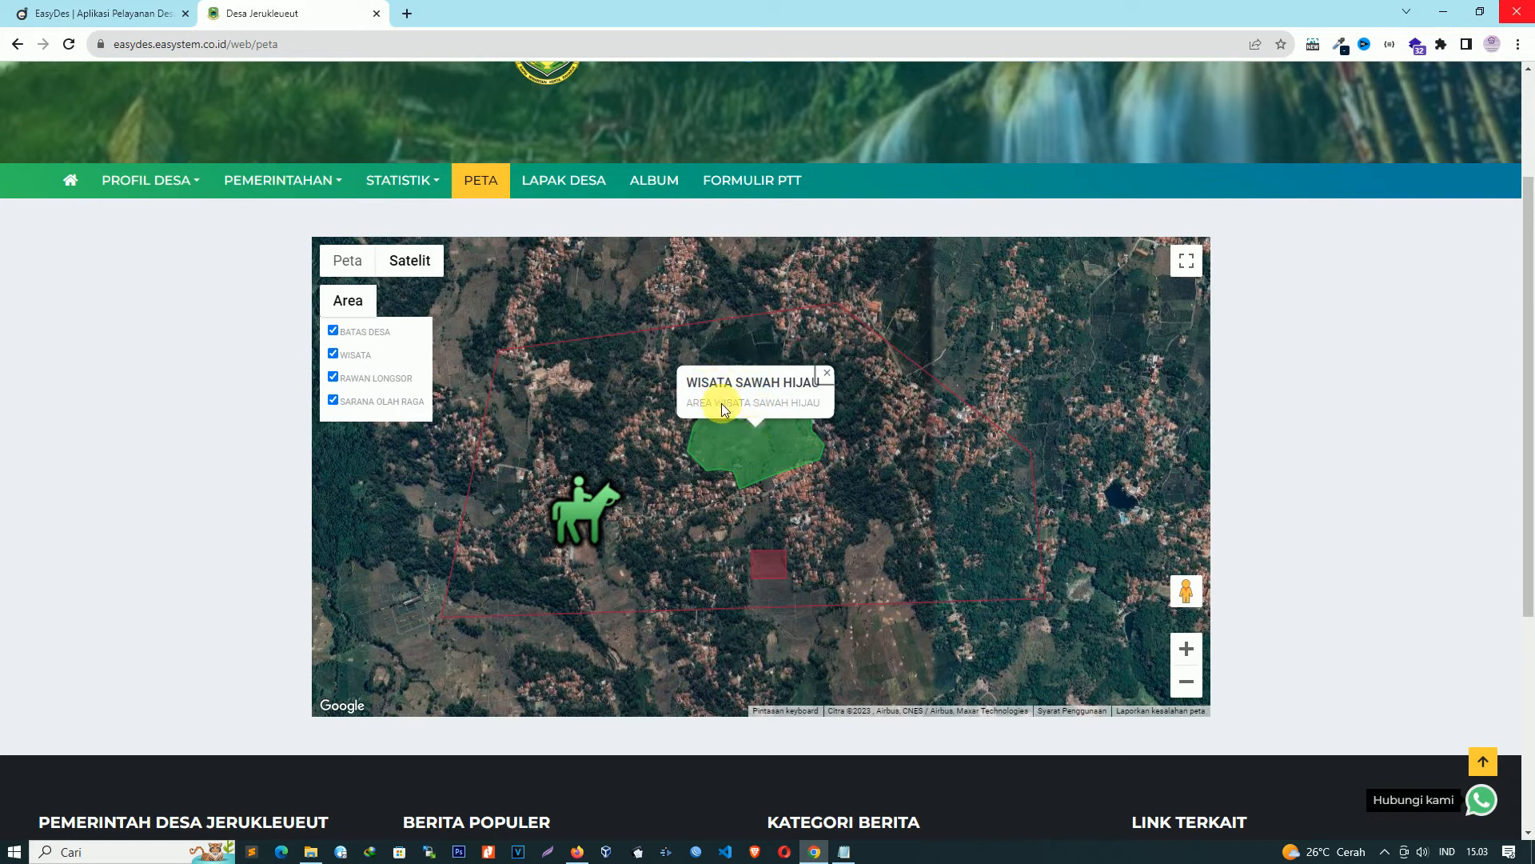
{"action": "left_click", "coordinate": [777, 564]}
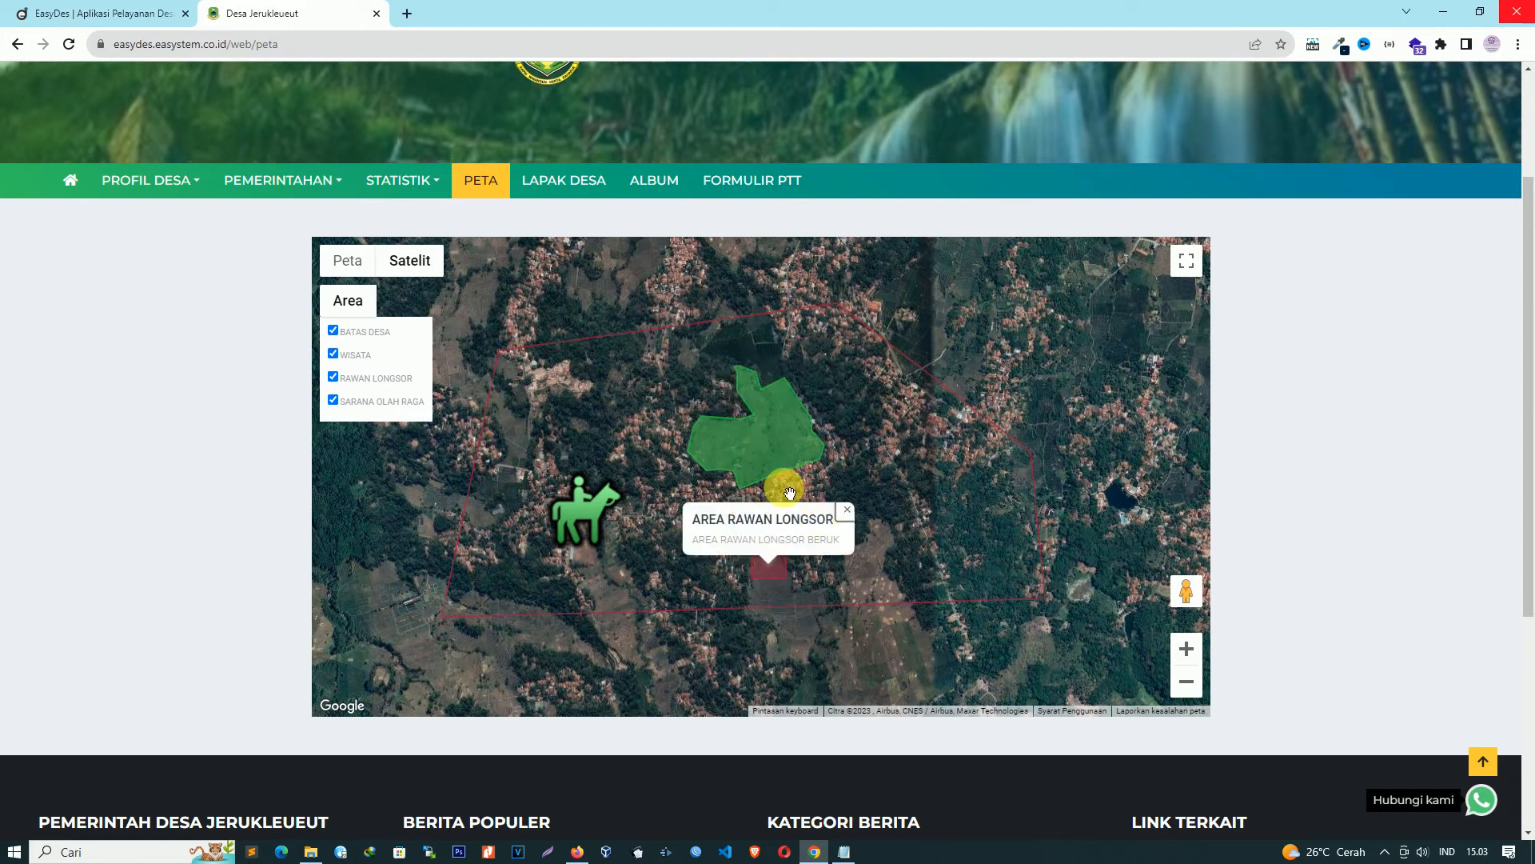